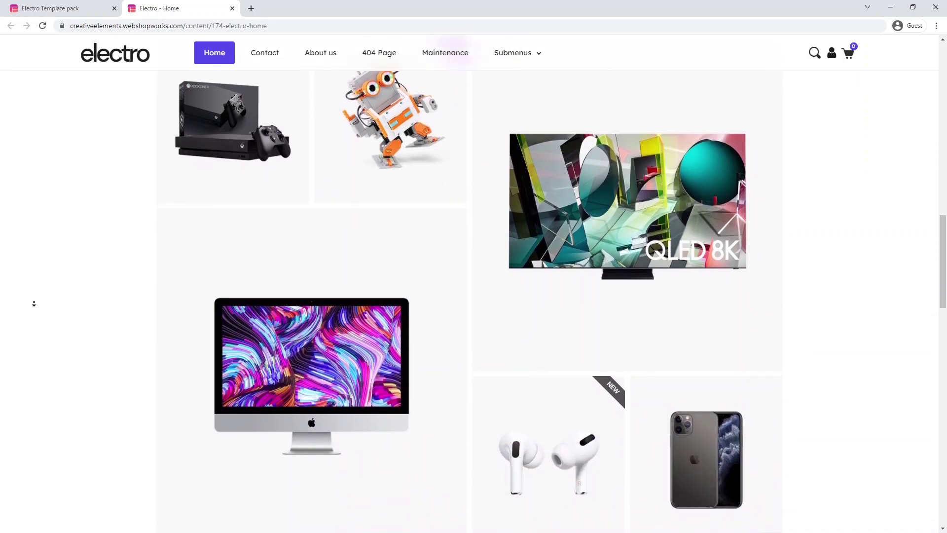
Look through the finished Electro demo home page, from its product grid down to the footer and back up to the banners.
scroll(34, 303, down, 7)
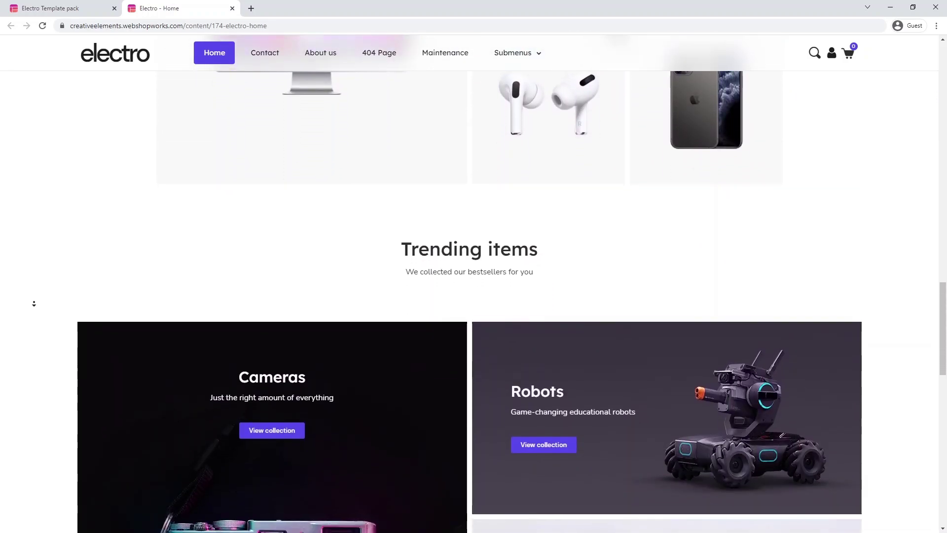
scroll(34, 303, down, 7)
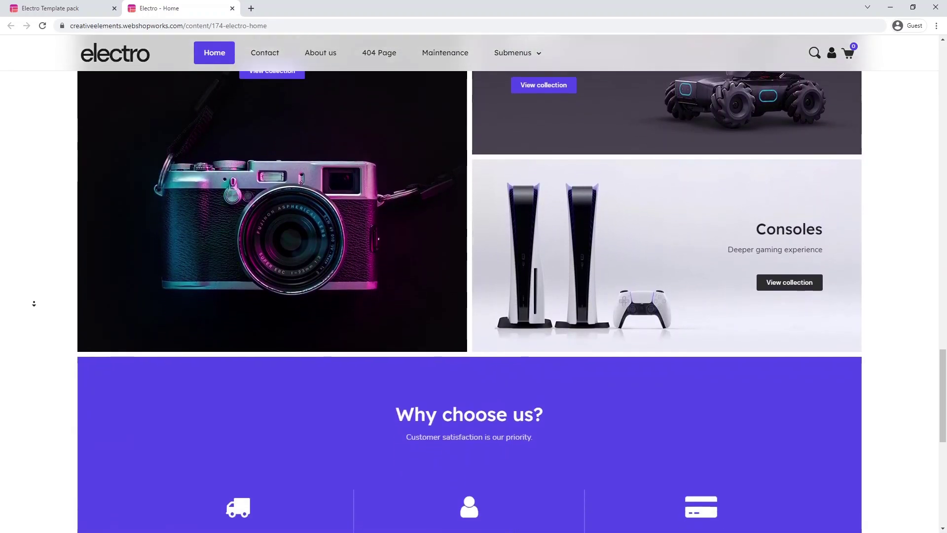
scroll(34, 303, down, 4)
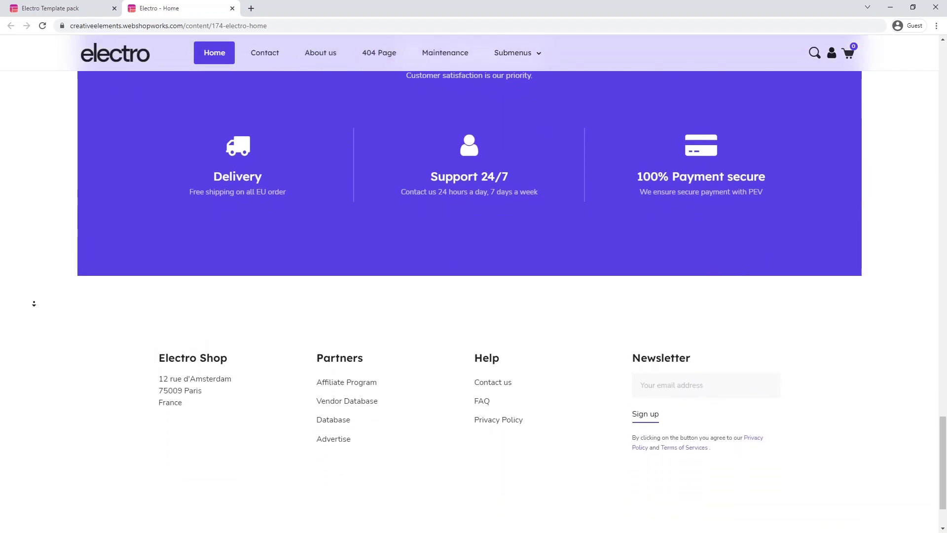
scroll(34, 258, up, 10)
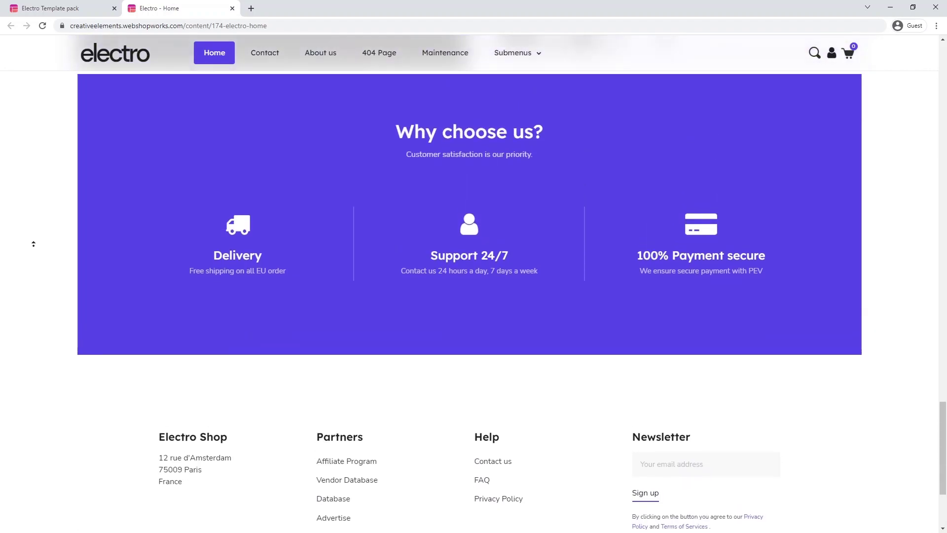
scroll(34, 244, up, 14)
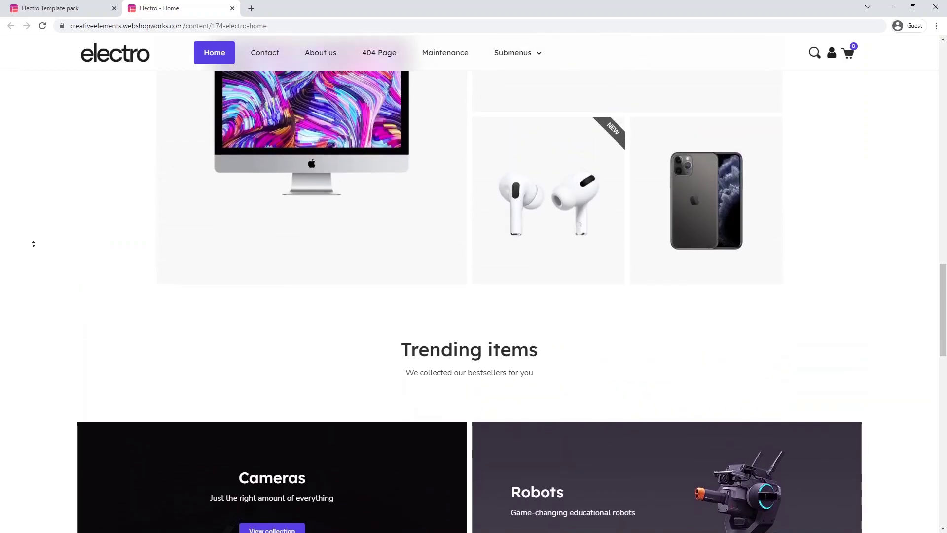
scroll(34, 244, up, 15)
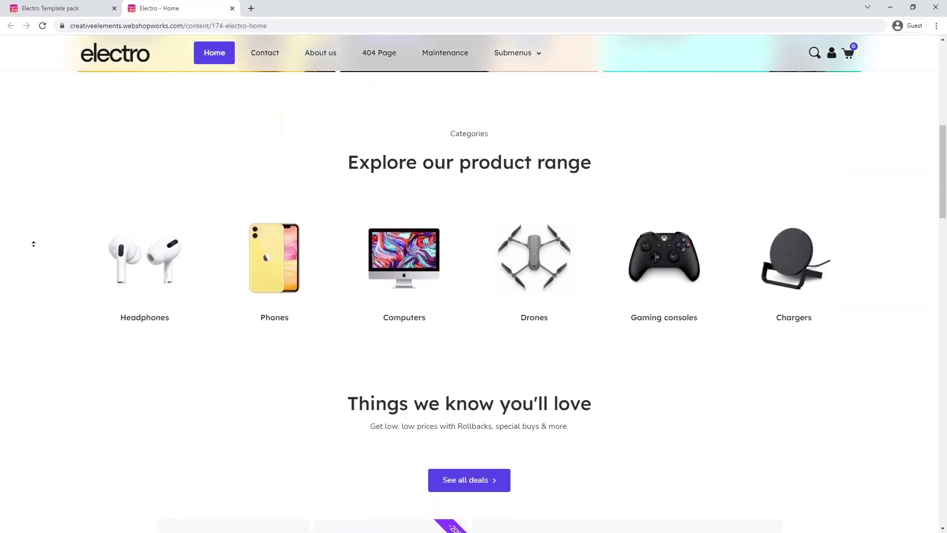
scroll(33, 244, up, 2)
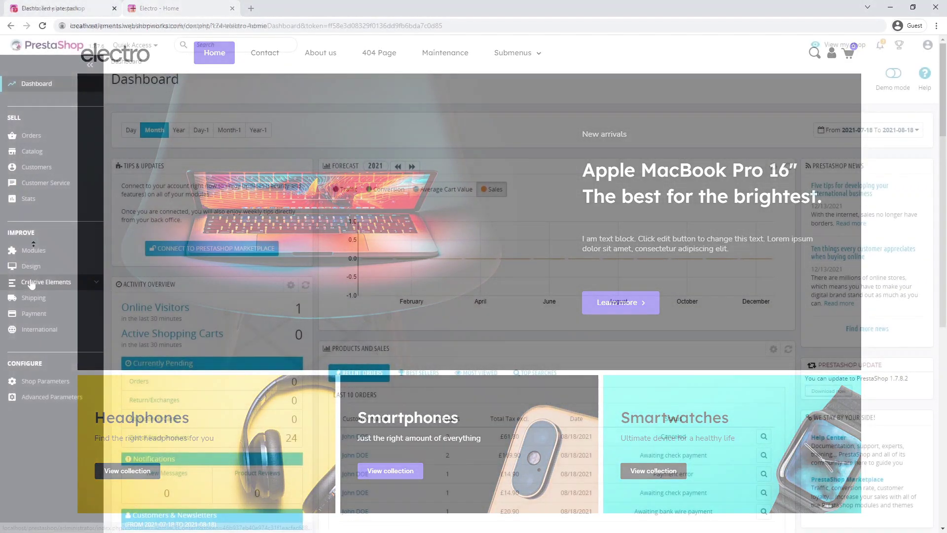
In the PrestaShop back office, create a Theme Builder template titled "electro" with type Home Page and save it, keeping it open.
mouse_move(31, 283)
click(30, 314)
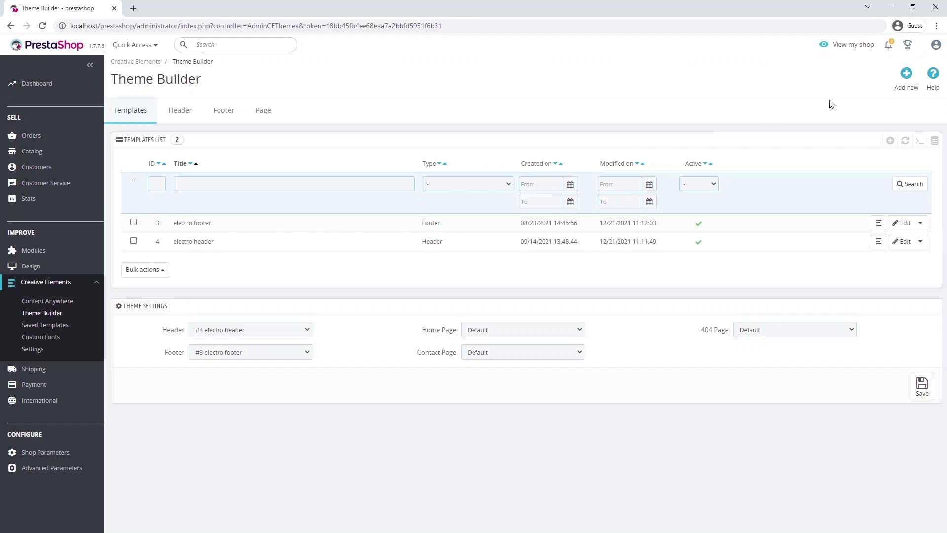
click(906, 75)
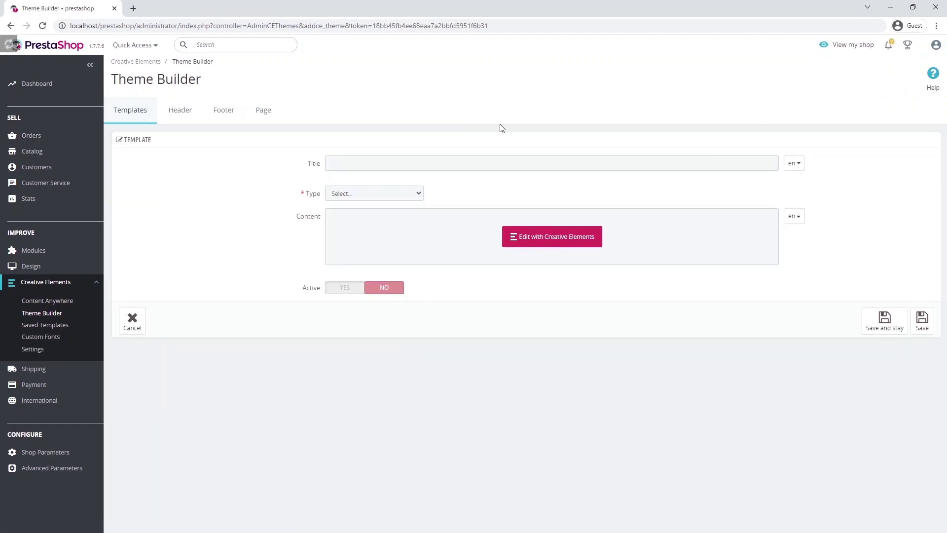
click(363, 164)
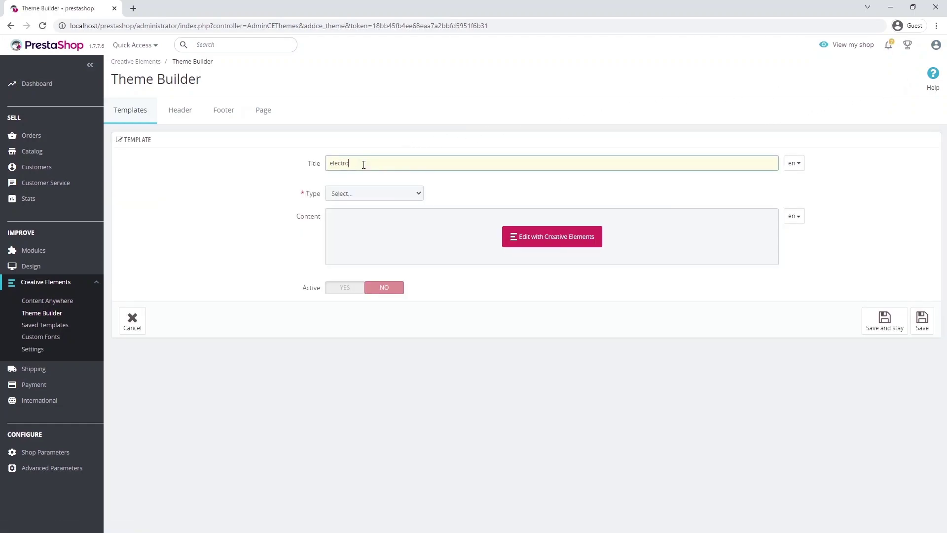
click(358, 196)
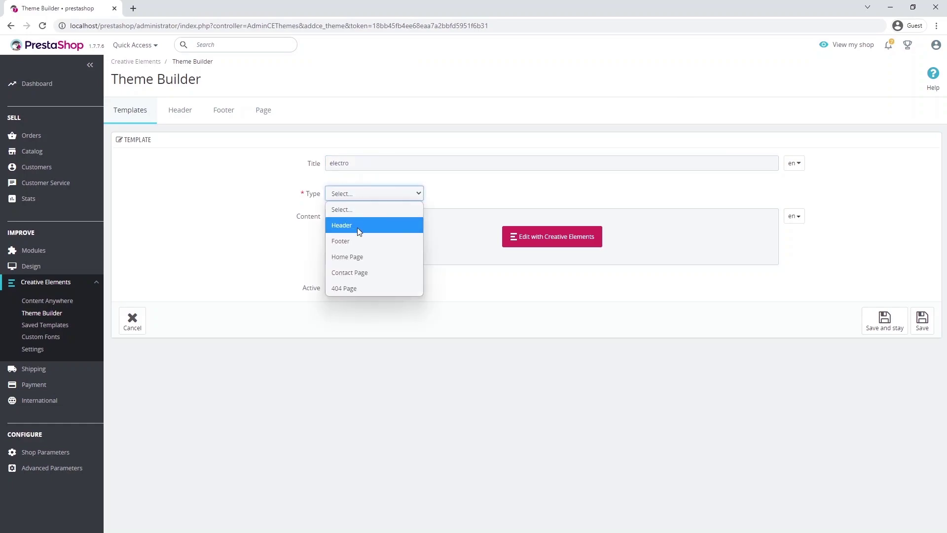
click(363, 256)
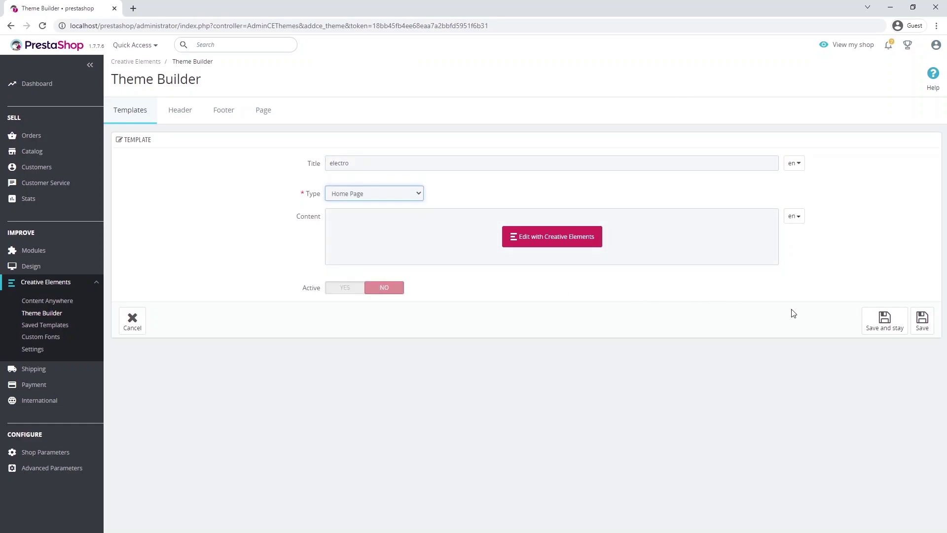
click(883, 321)
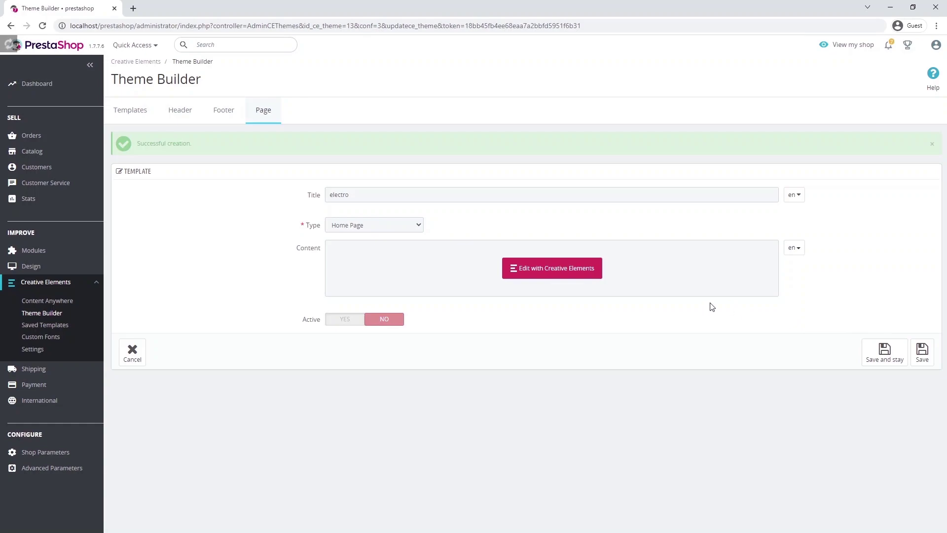
Open the electro template in the Creative Elements editor and set its page layout to CE Full Width, dismissing the template library.
click(546, 268)
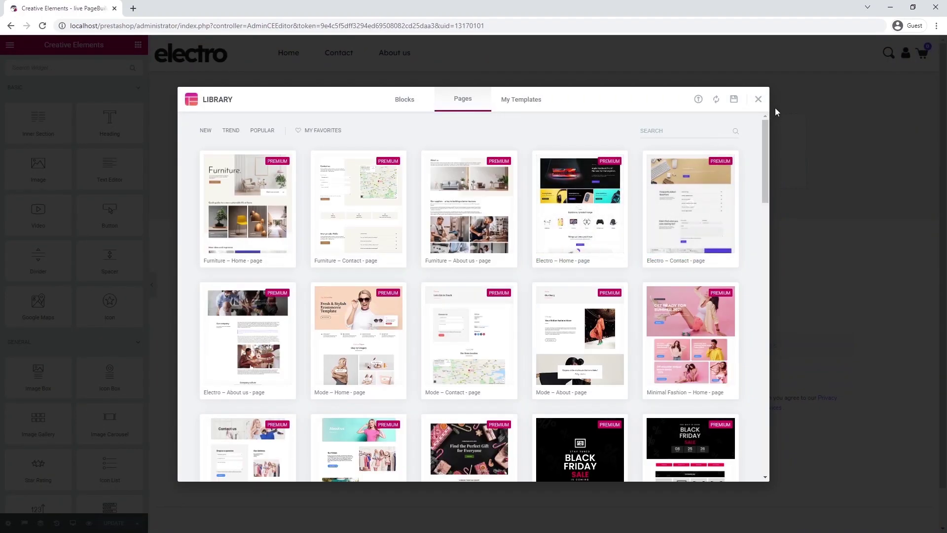
click(758, 99)
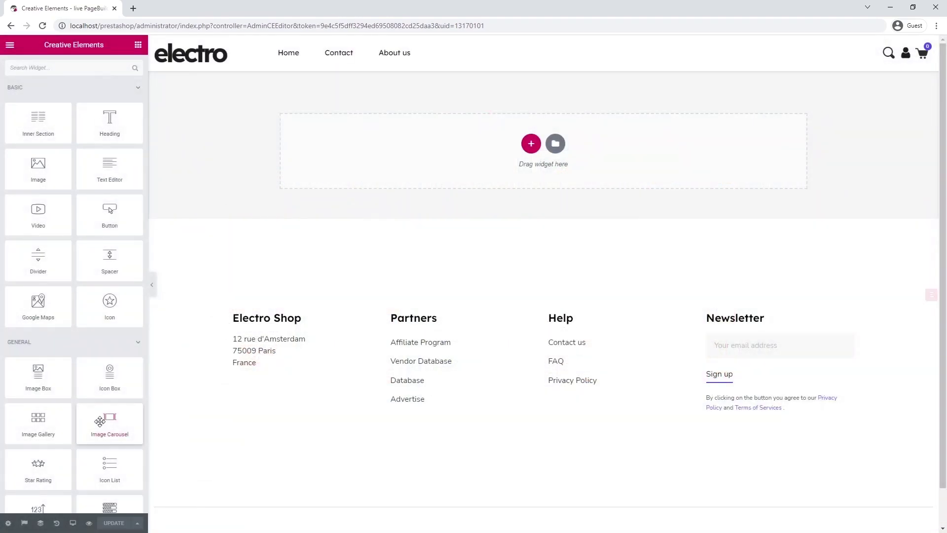
click(8, 523)
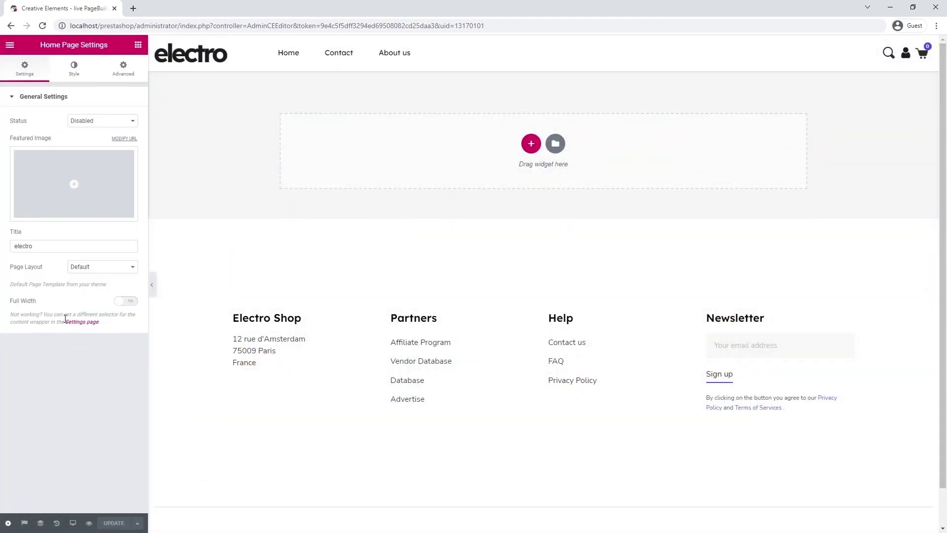
click(86, 269)
click(88, 312)
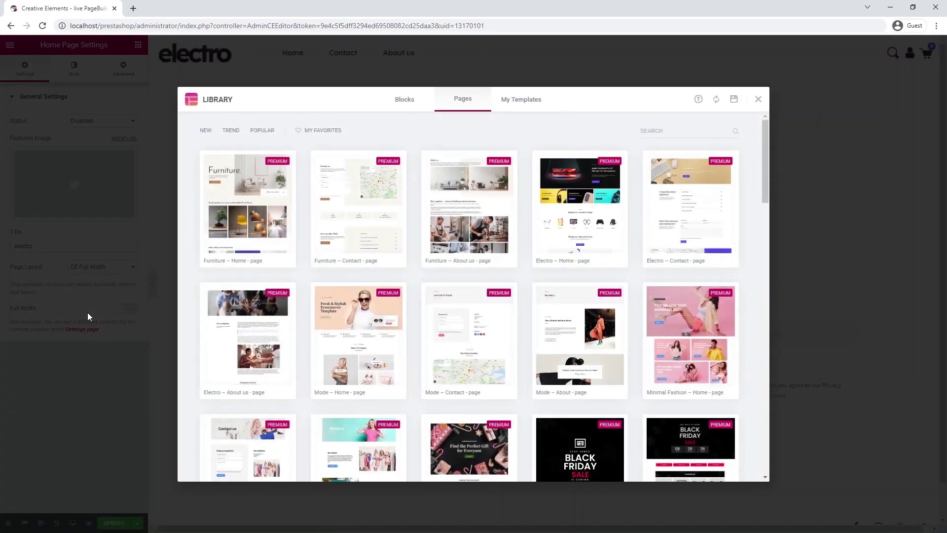
click(758, 102)
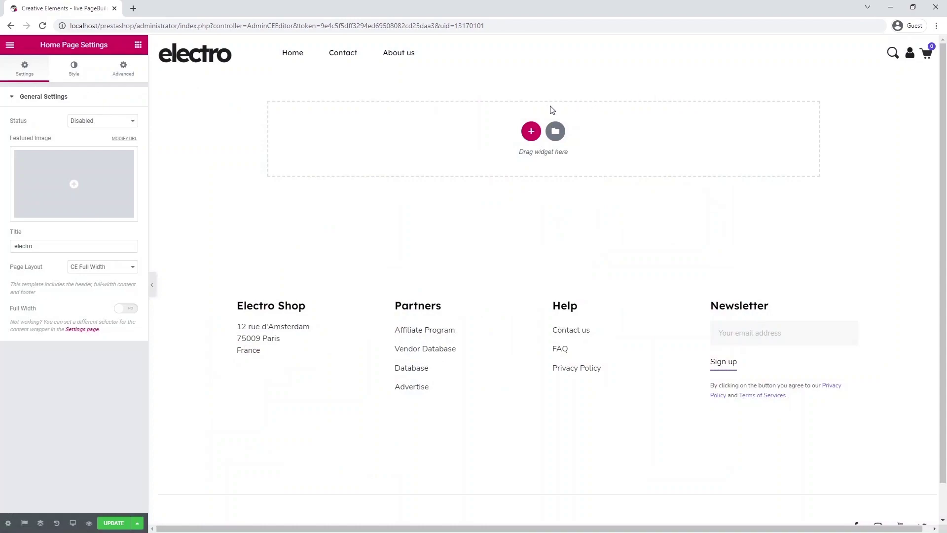
Add a single-column section with a boxed content width of 1600 and a Narrow columns gap.
click(531, 129)
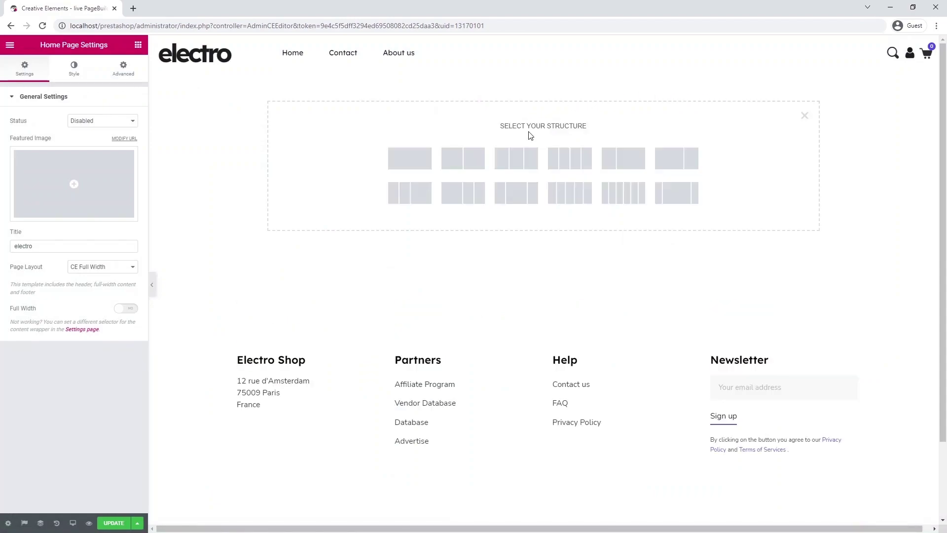
click(410, 158)
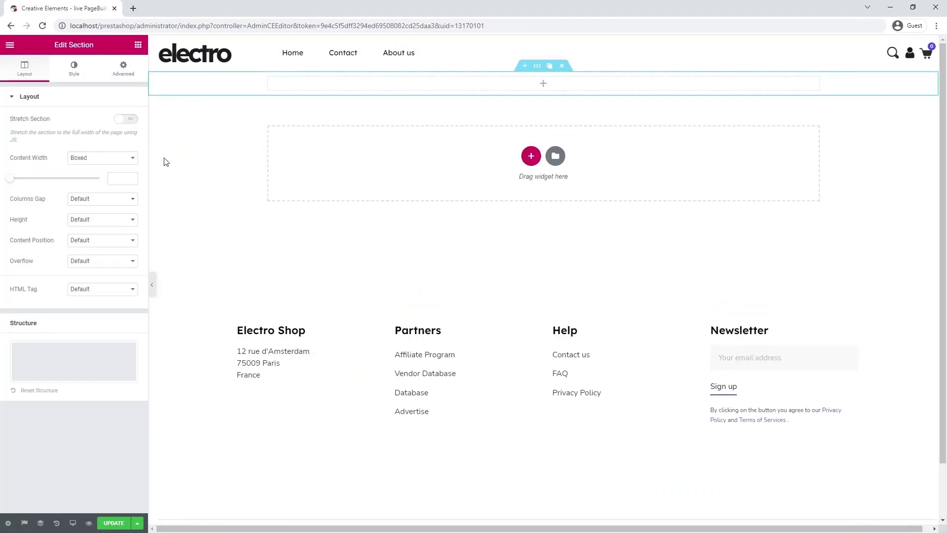
click(118, 204)
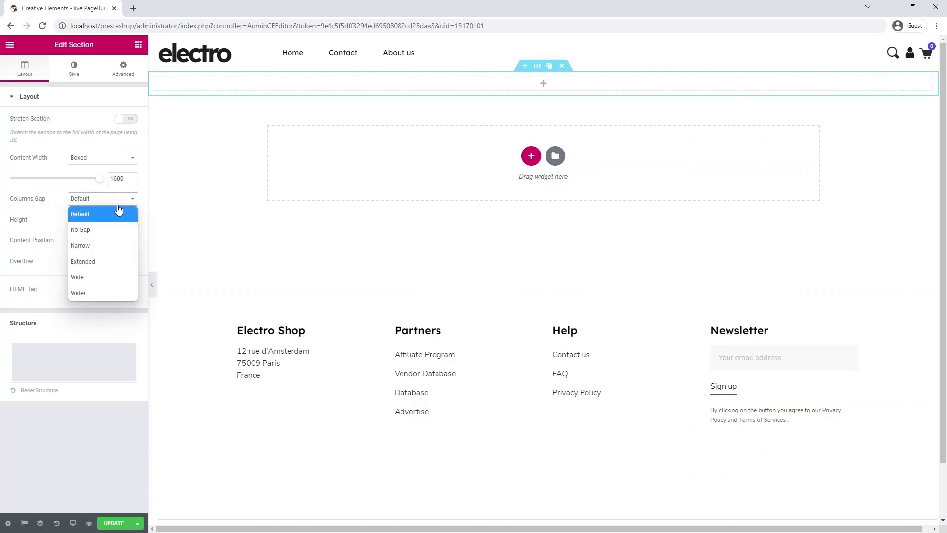
click(115, 244)
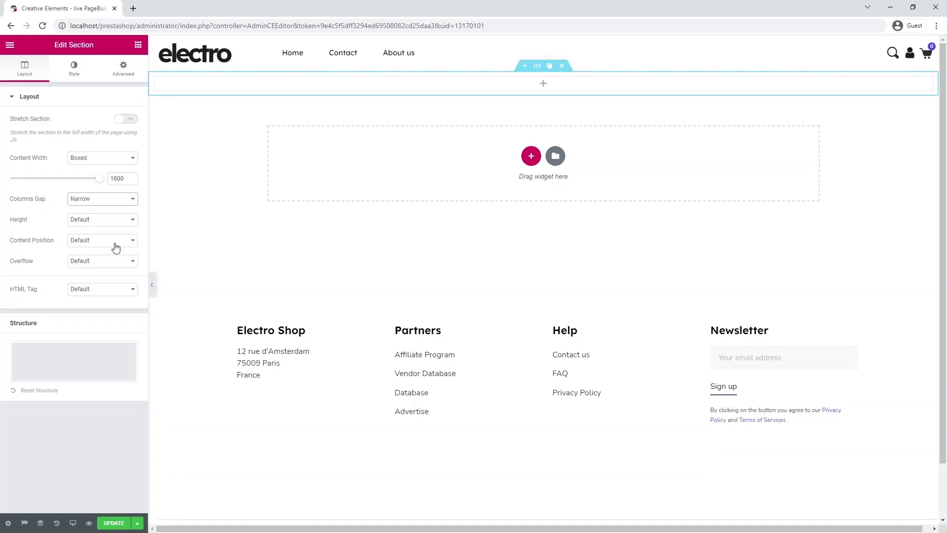
Insert an Inner Section into the new section with Full Width content, No Gap between columns and Middle content position.
click(139, 46)
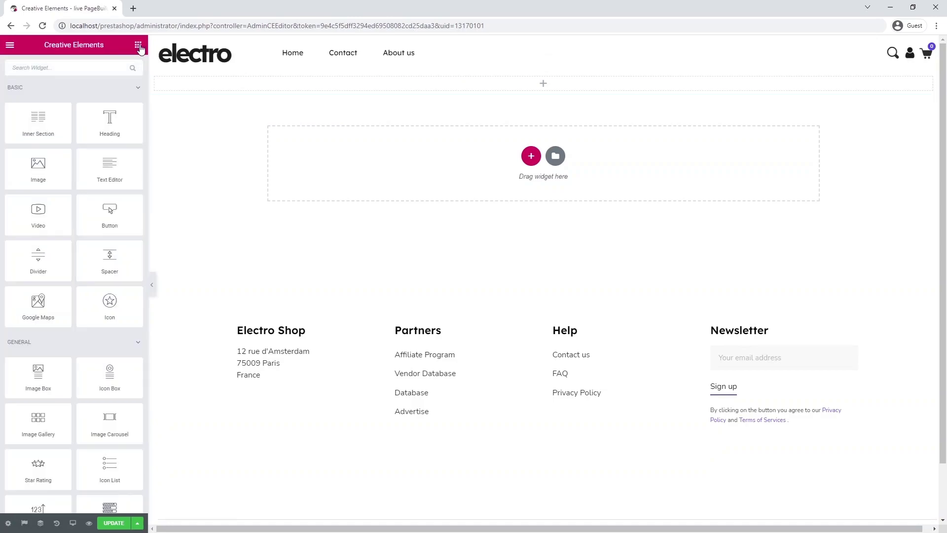
drag(38, 120, 288, 78)
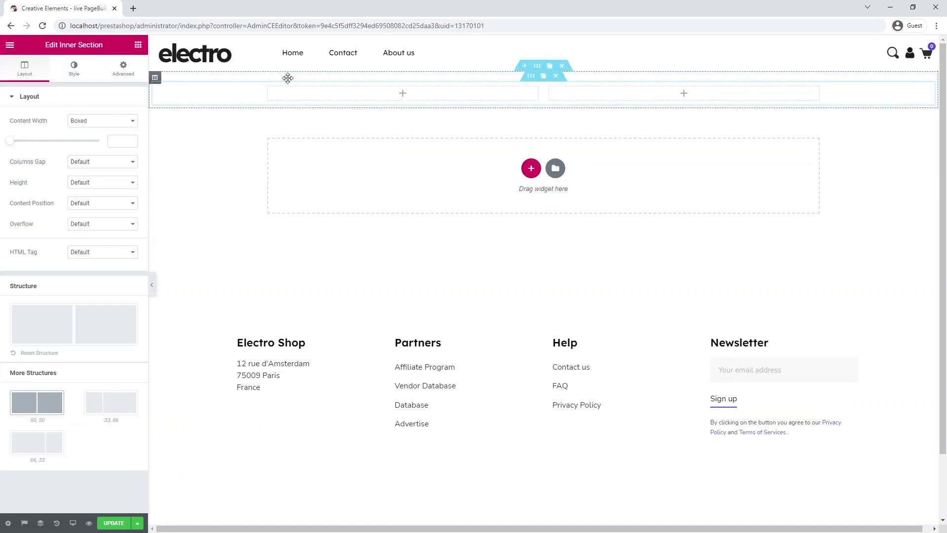
click(111, 122)
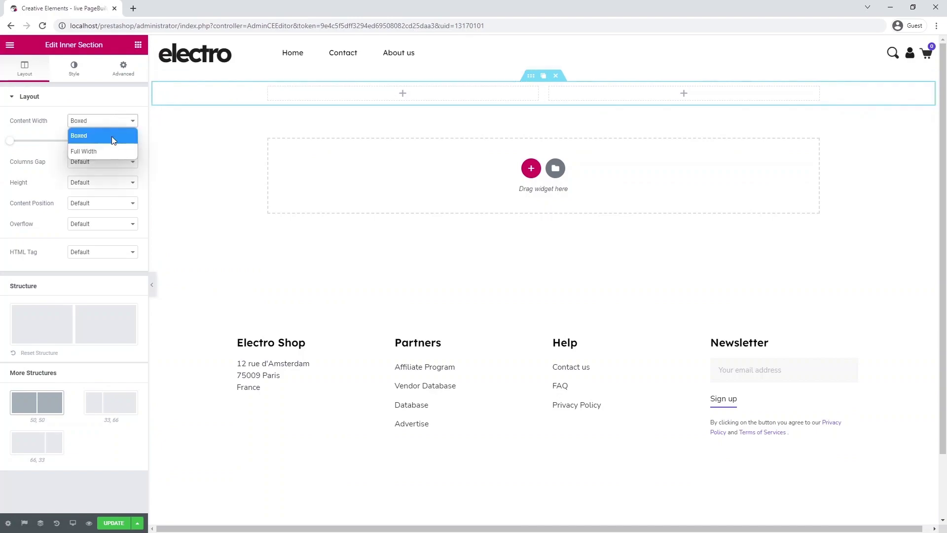
click(112, 152)
click(112, 144)
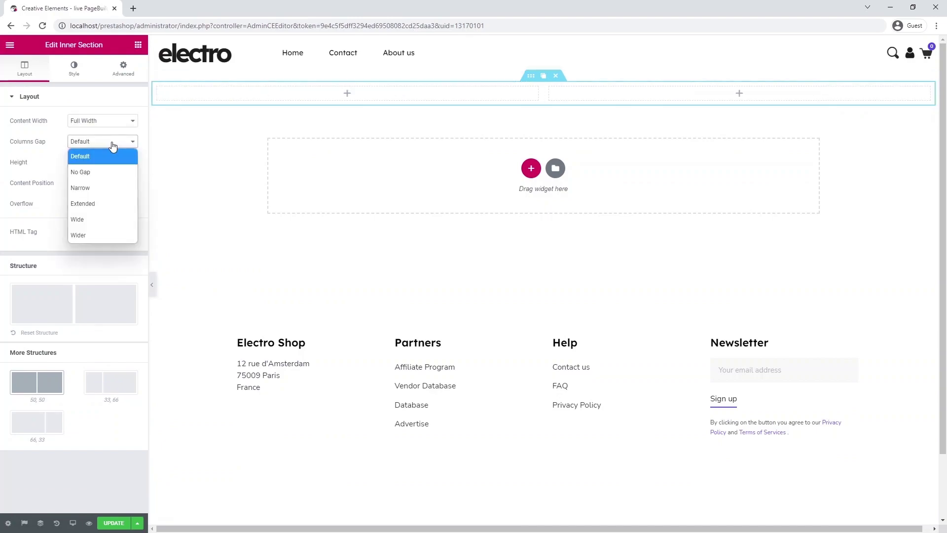
click(110, 171)
click(111, 184)
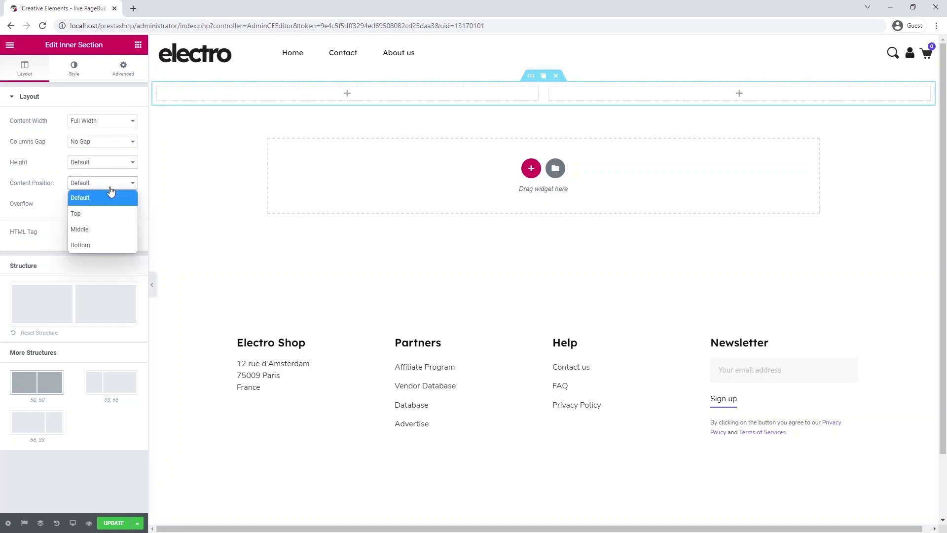
click(110, 228)
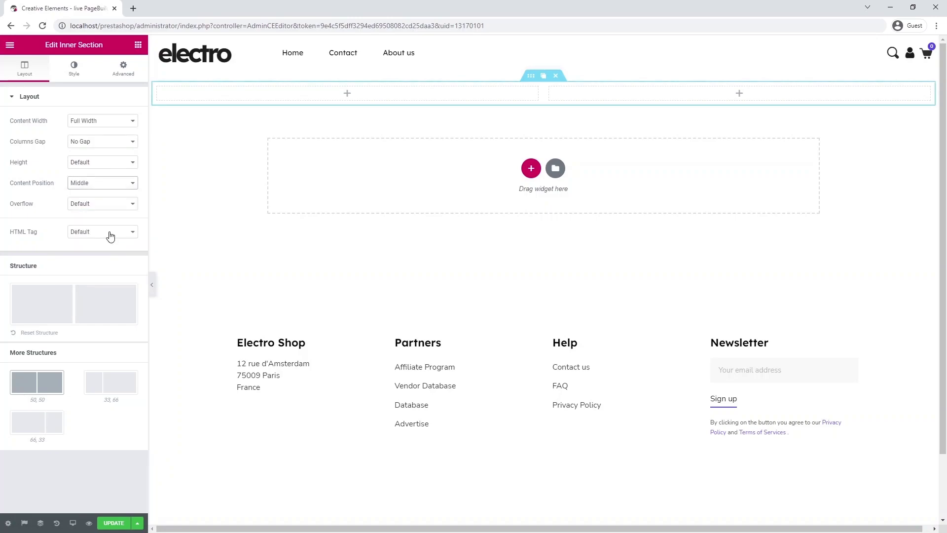
Give the inner section a Classic background in near-black #0f0f0f.
click(69, 69)
click(79, 142)
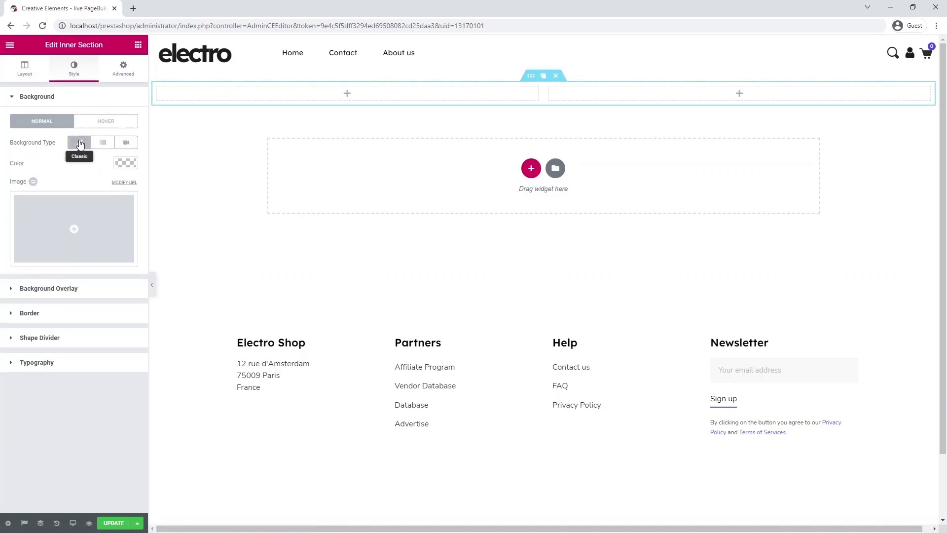
click(127, 163)
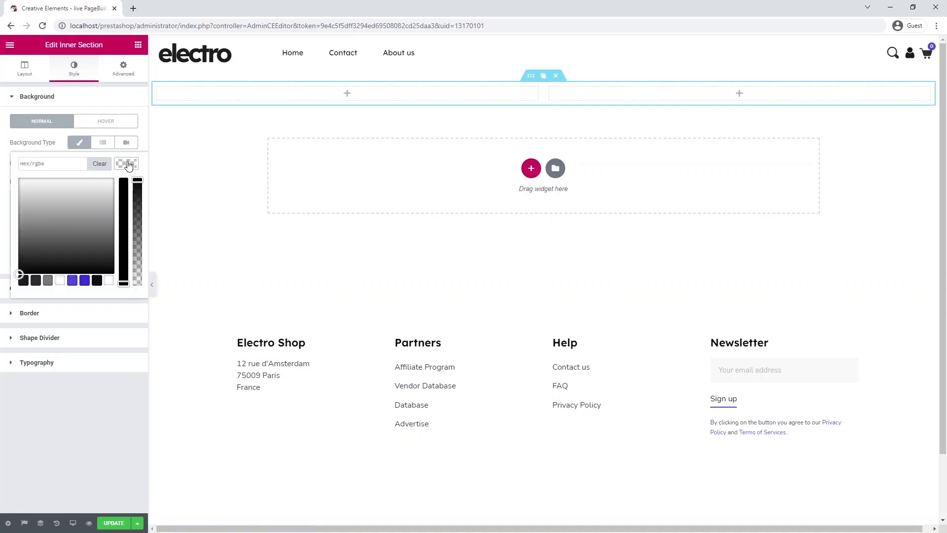
click(98, 281)
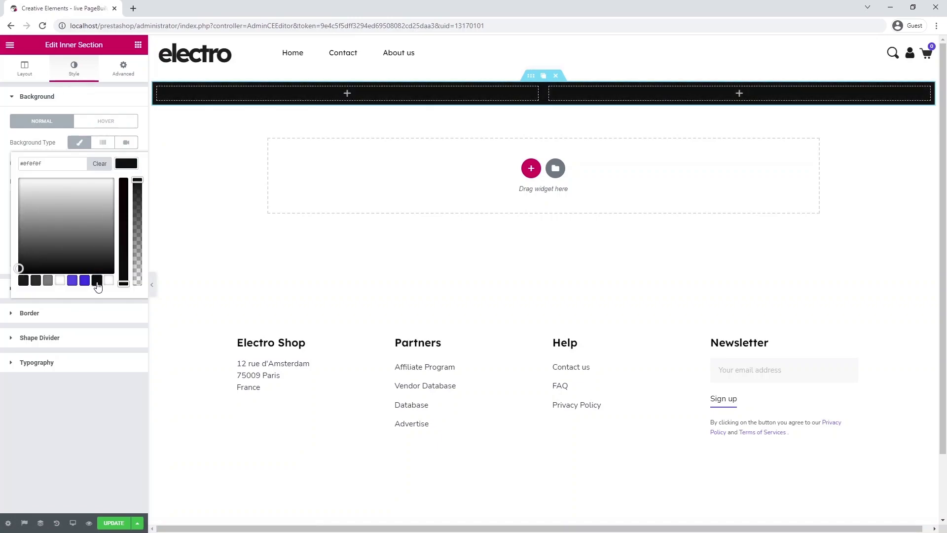
Place an Image widget in the inner section's first column and use the macbook-hero-chair picture for it.
click(138, 46)
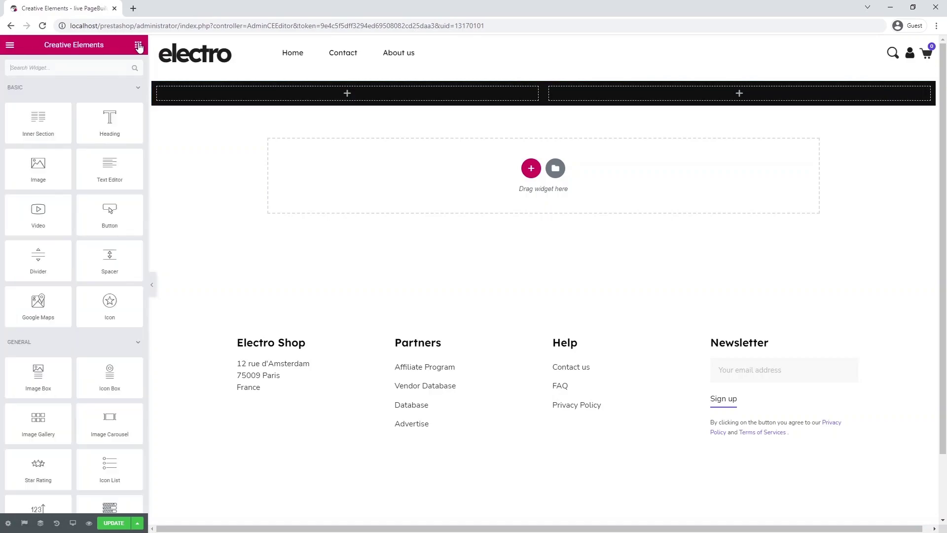
drag(44, 172, 313, 96)
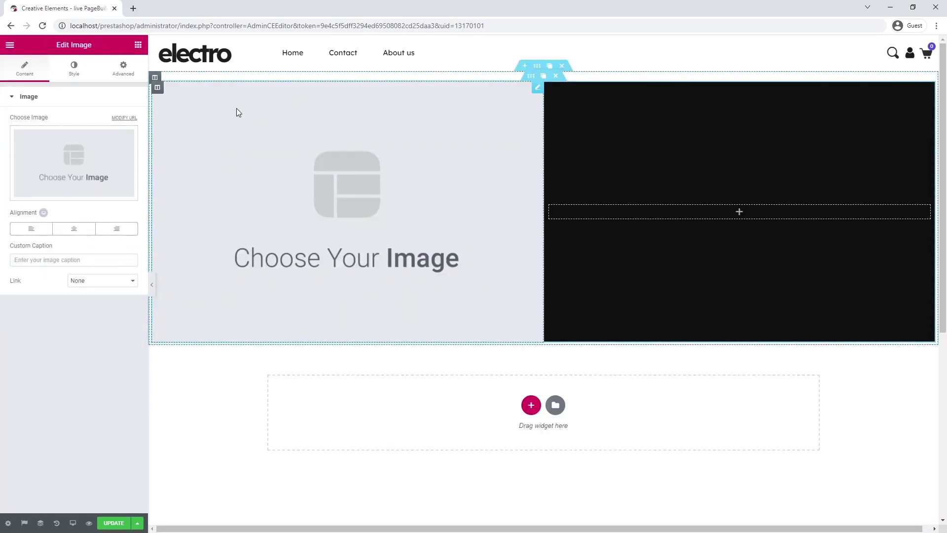
click(55, 162)
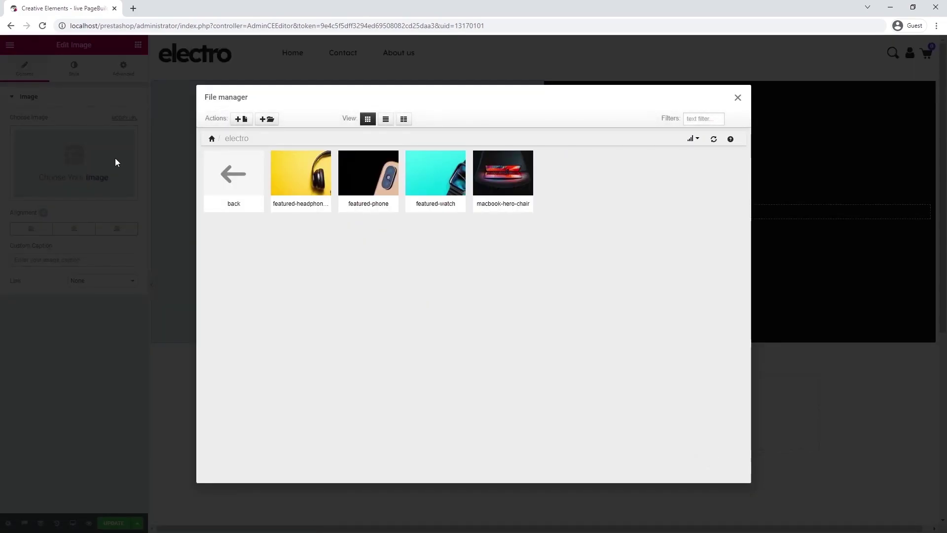
click(522, 173)
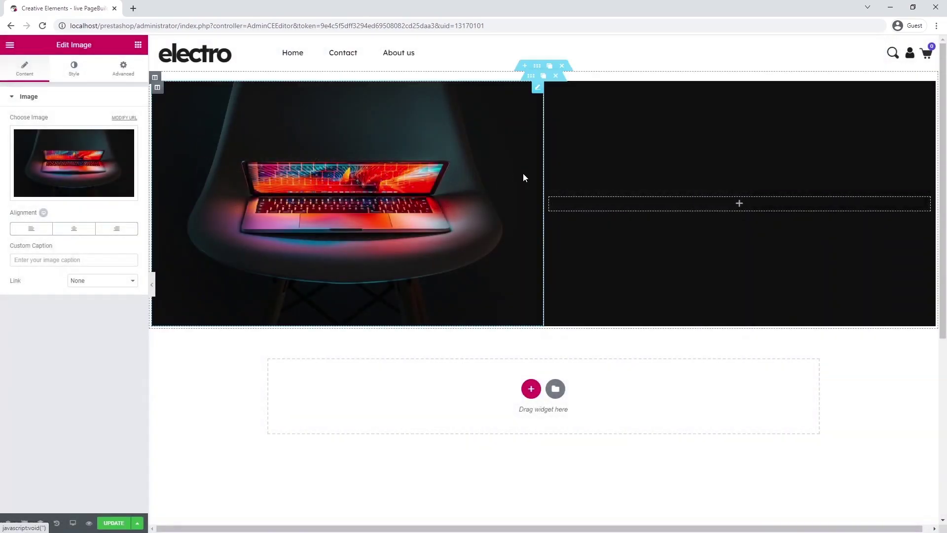
Widen the image column to about three fifths of the inner section and place a Text Editor widget in the second column.
drag(545, 174, 628, 173)
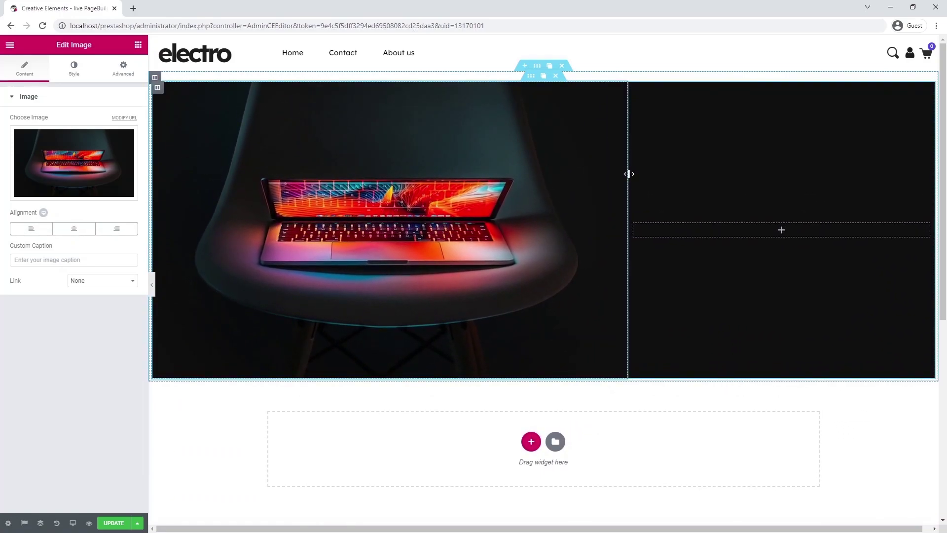
click(137, 46)
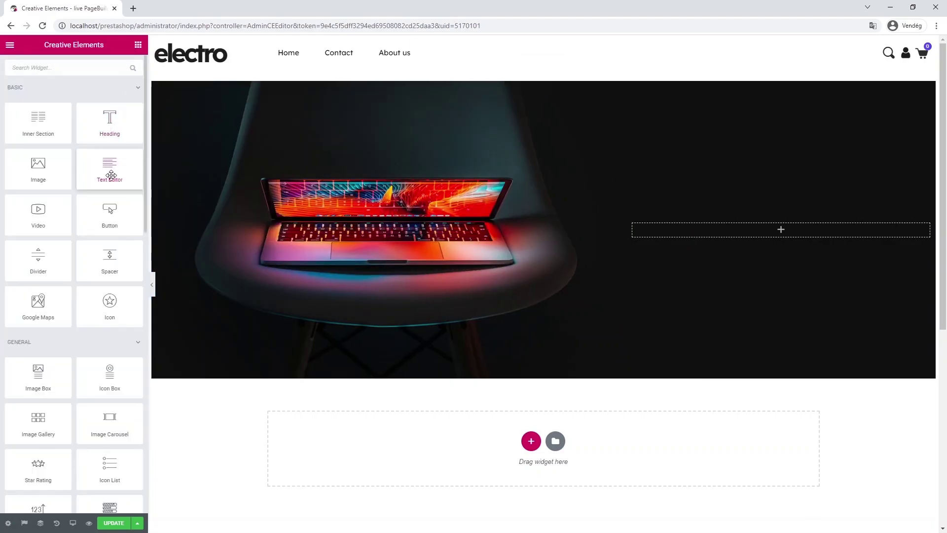
drag(110, 175, 731, 233)
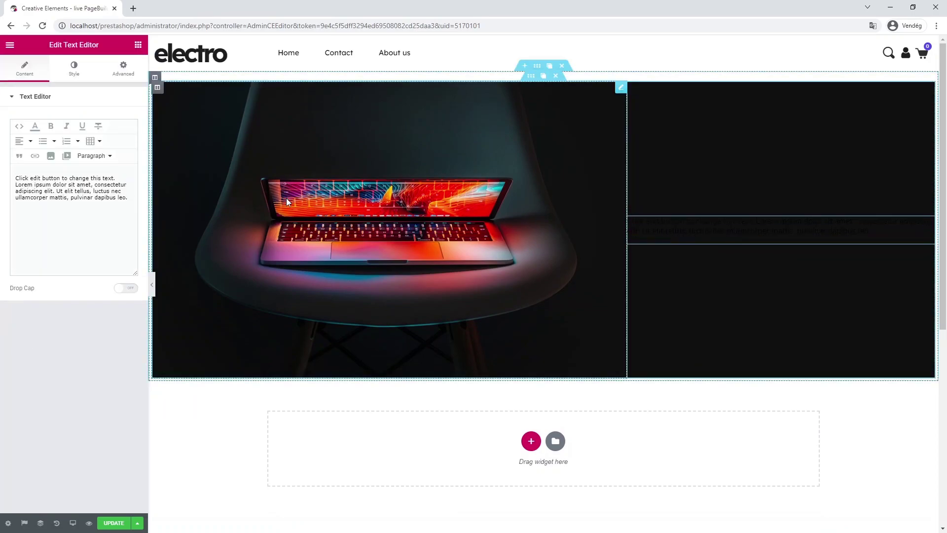
Set the new text widget's text color to translucent white, rgba(255,255,255,0.7).
click(75, 74)
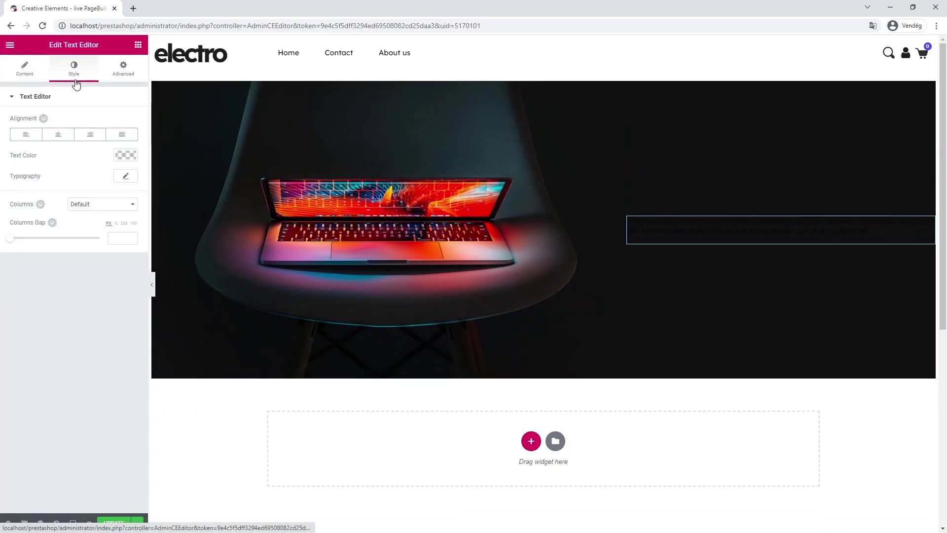
click(123, 156)
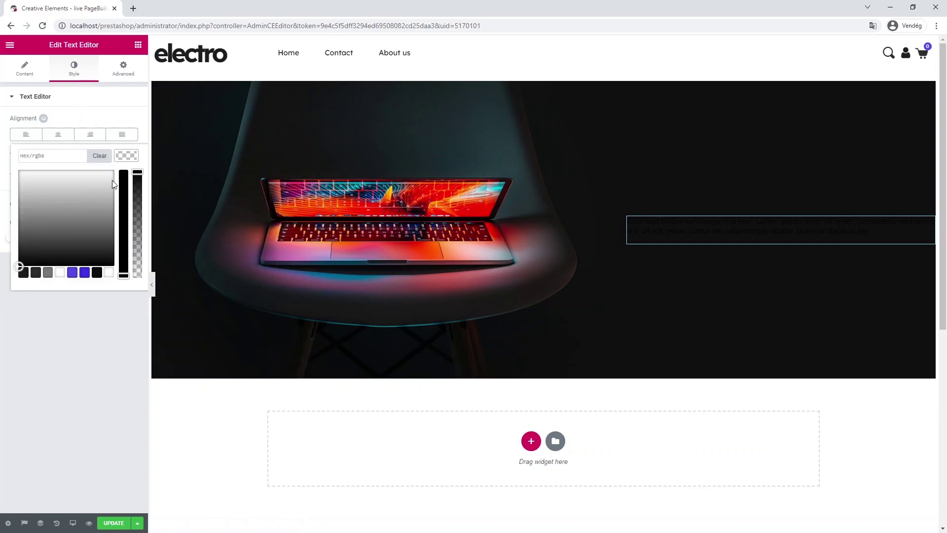
click(109, 274)
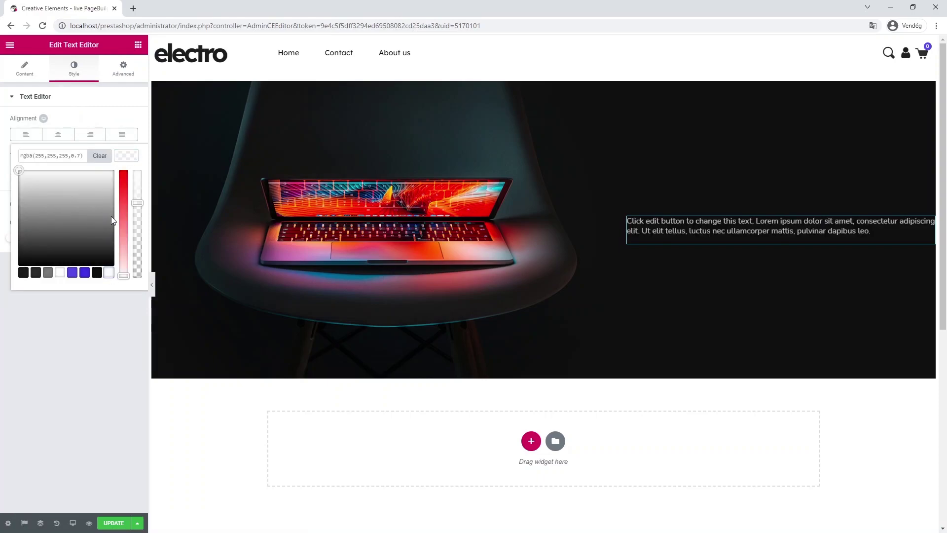
click(128, 161)
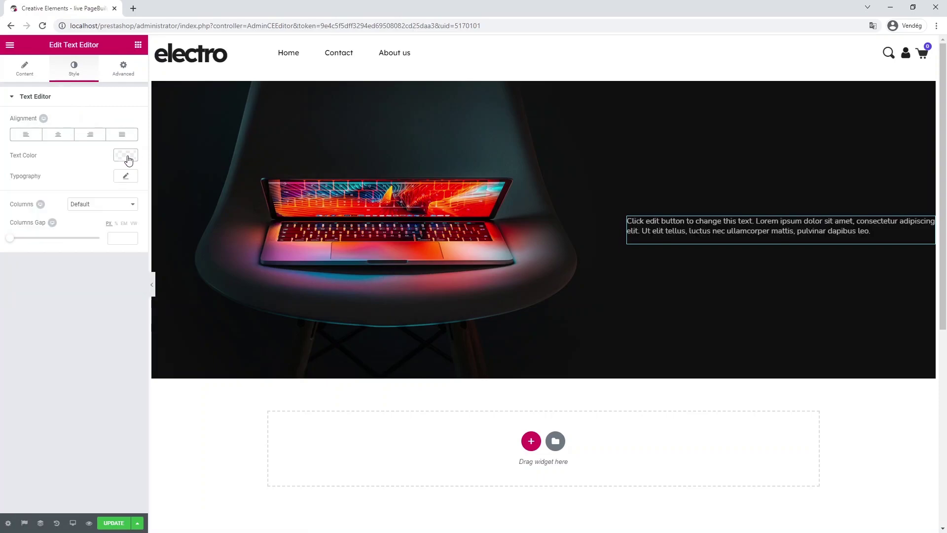
Replace the placeholder paragraph in the text widget with "New arrivals".
click(25, 69)
click(130, 198)
key(ctrl+a)
text(New arrivals)
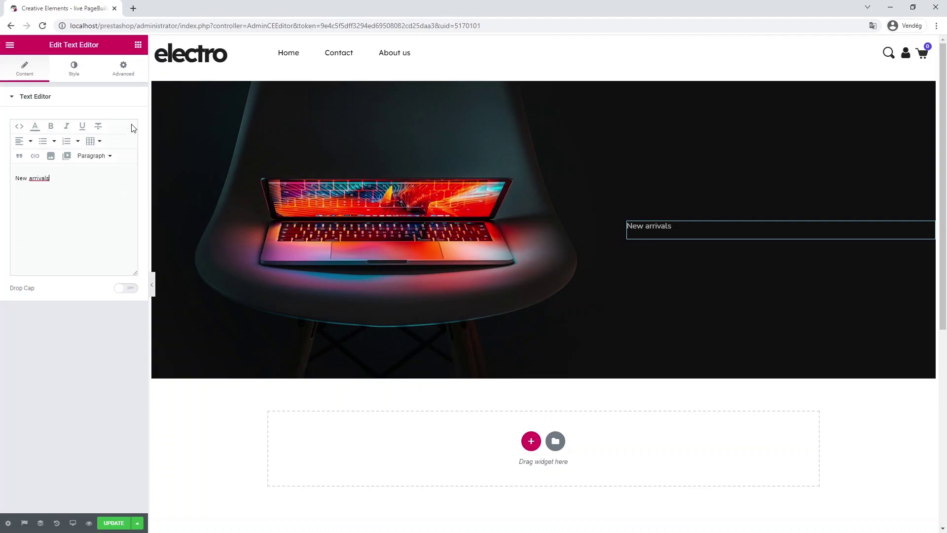
Place a Heading widget below the "New arrivals" text and set its text color to white #ffffff.
click(137, 48)
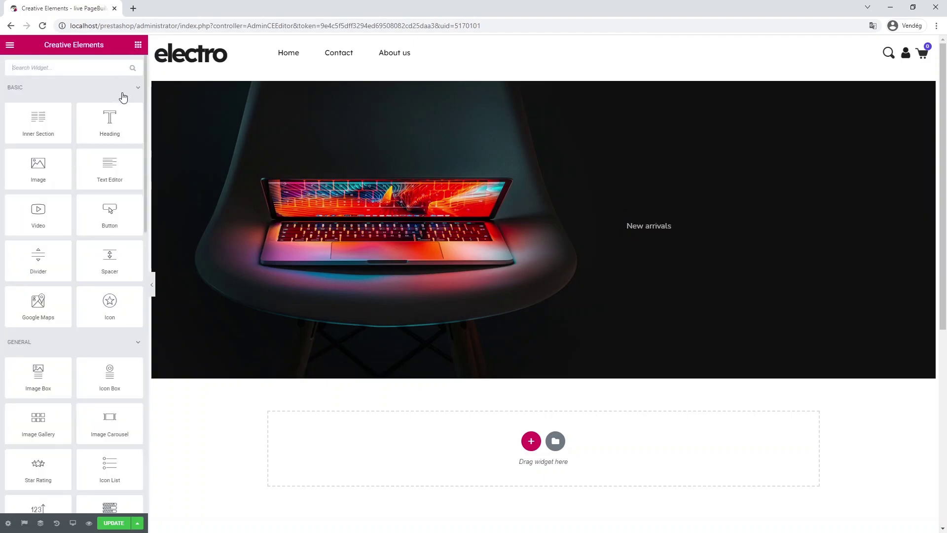
drag(112, 123, 679, 234)
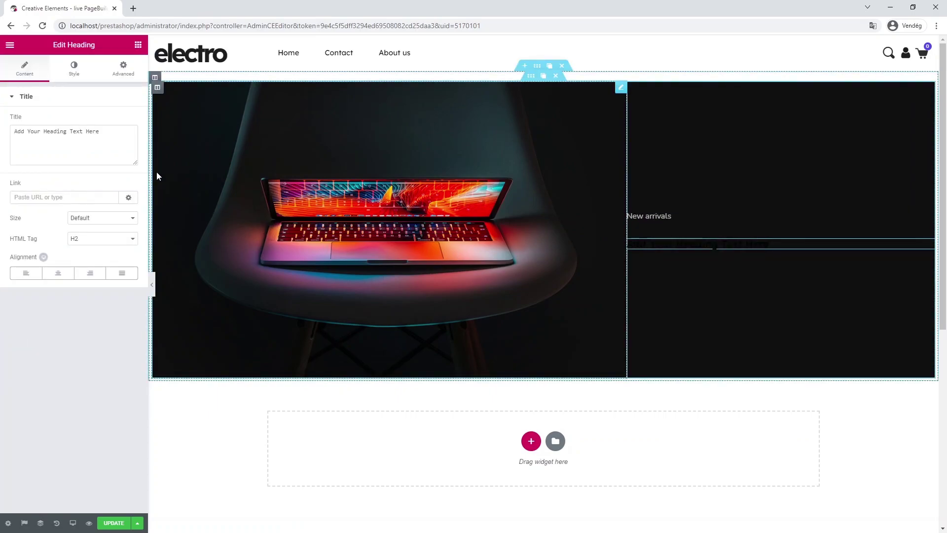
click(73, 69)
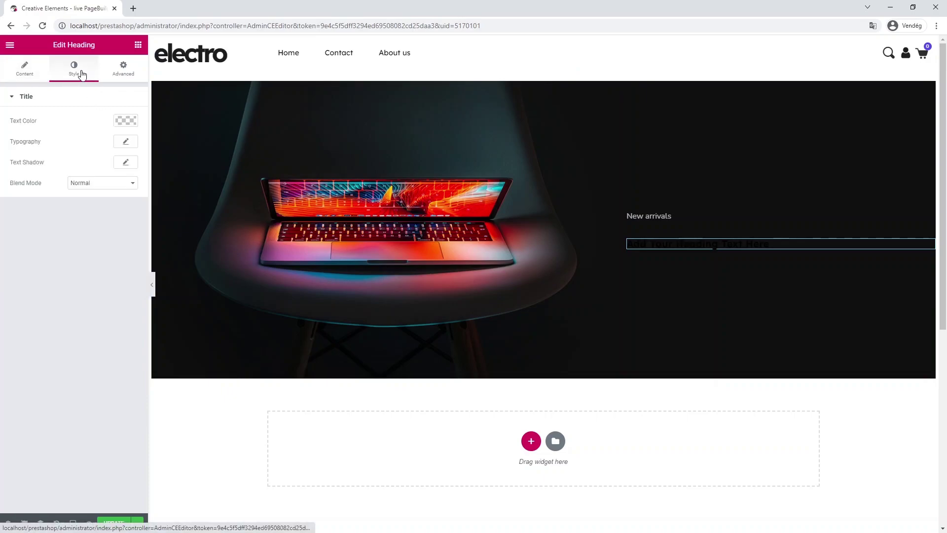
click(128, 126)
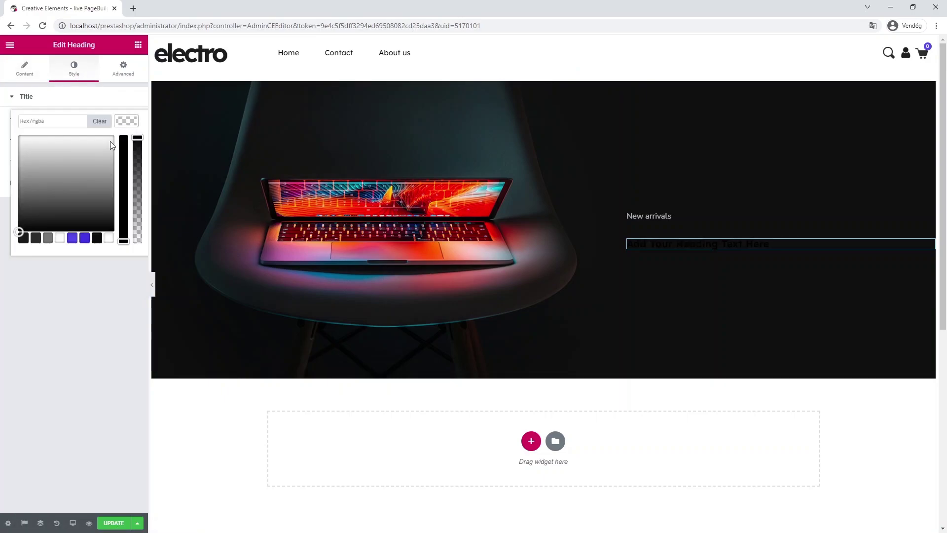
click(60, 238)
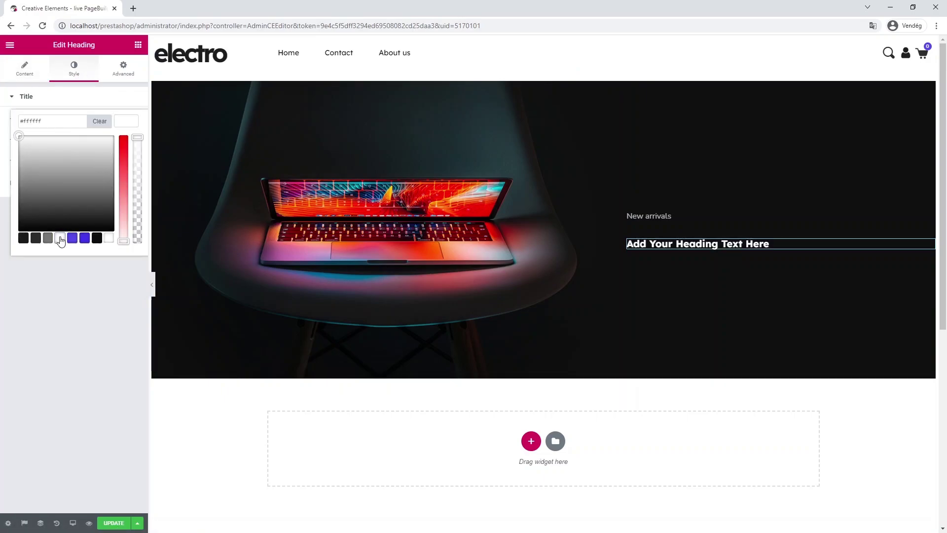
click(126, 122)
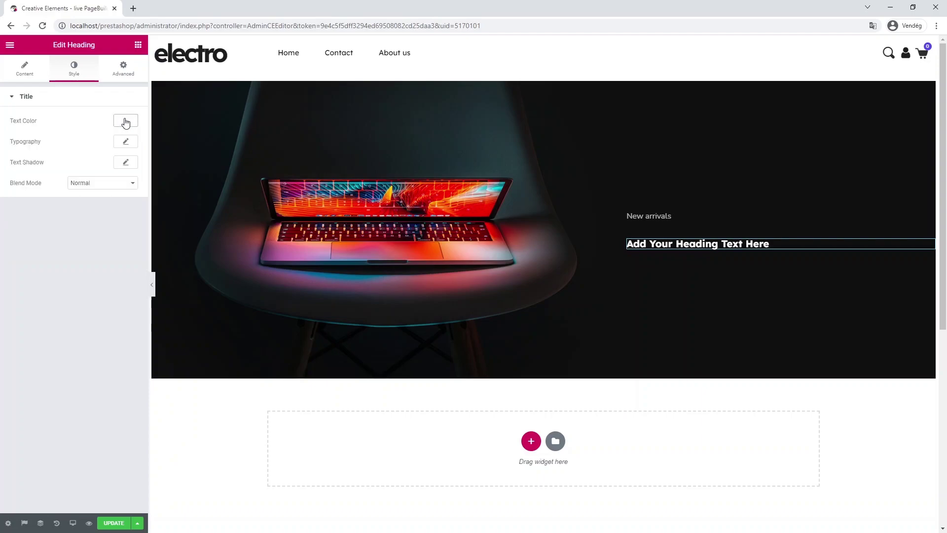
Set the heading's title to "Apple MacBook Pro 16" <br> The best for the brightest." so it breaks into two lines.
click(34, 74)
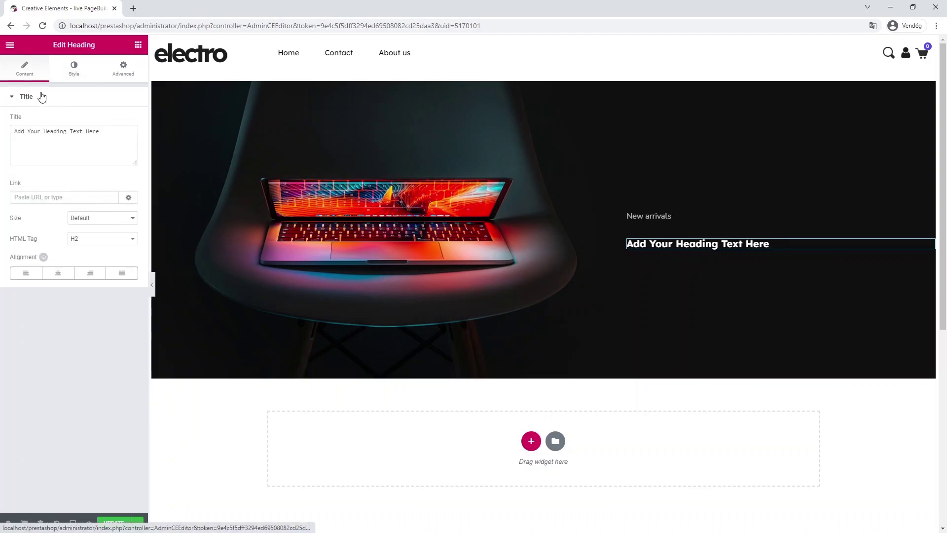
click(111, 128)
key(ctrl+a)
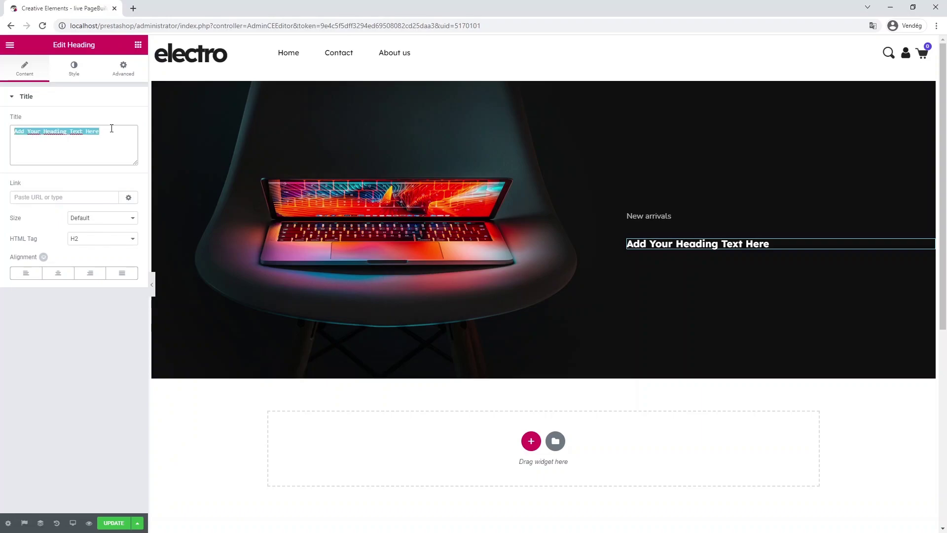
text(Apple MacBook Pro 16" <br> The best for the brightest.)
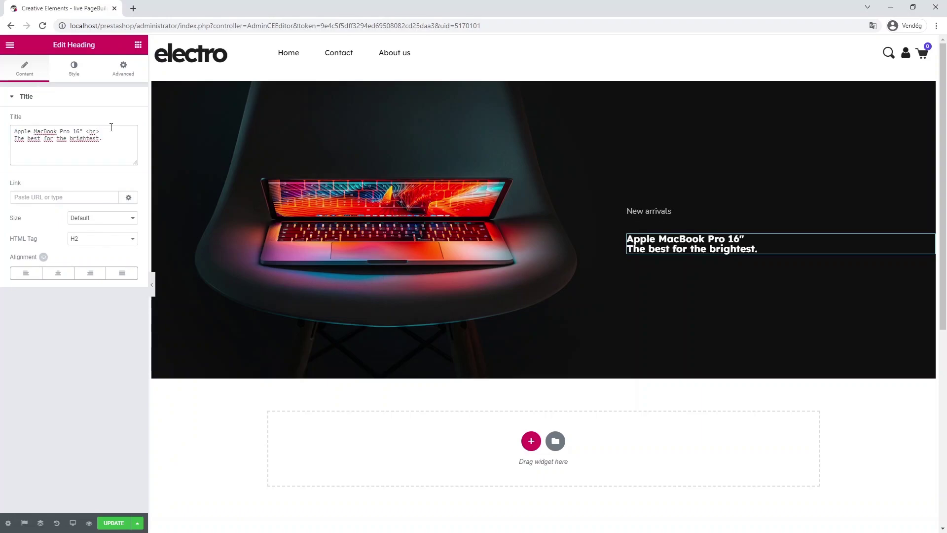
Set the heading's typography to a 38 px font size and a 1.4 em line height.
click(69, 74)
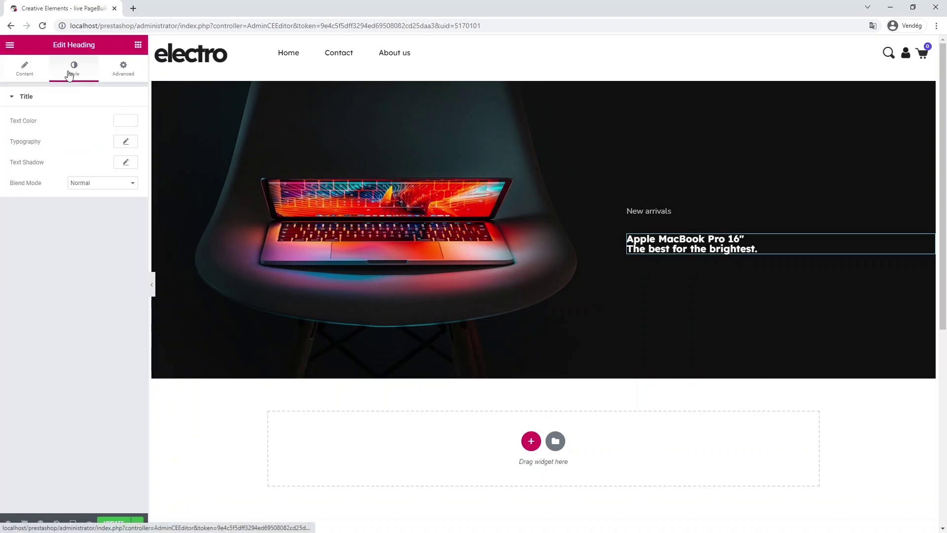
click(125, 142)
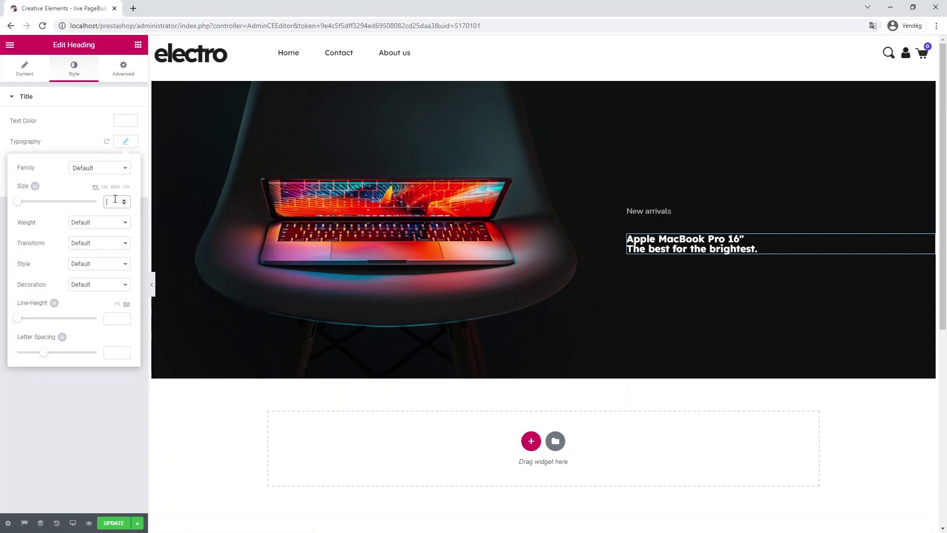
text(38)
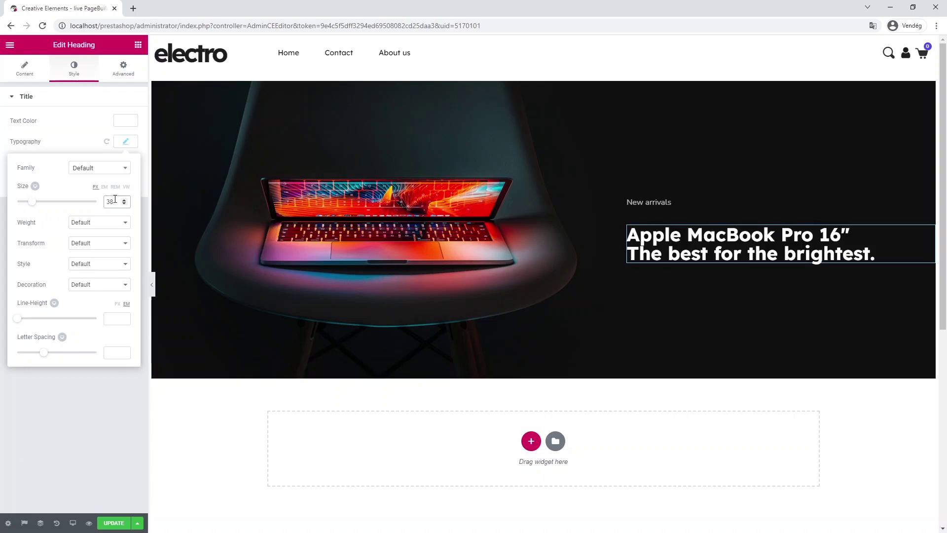
click(115, 318)
text(1.4)
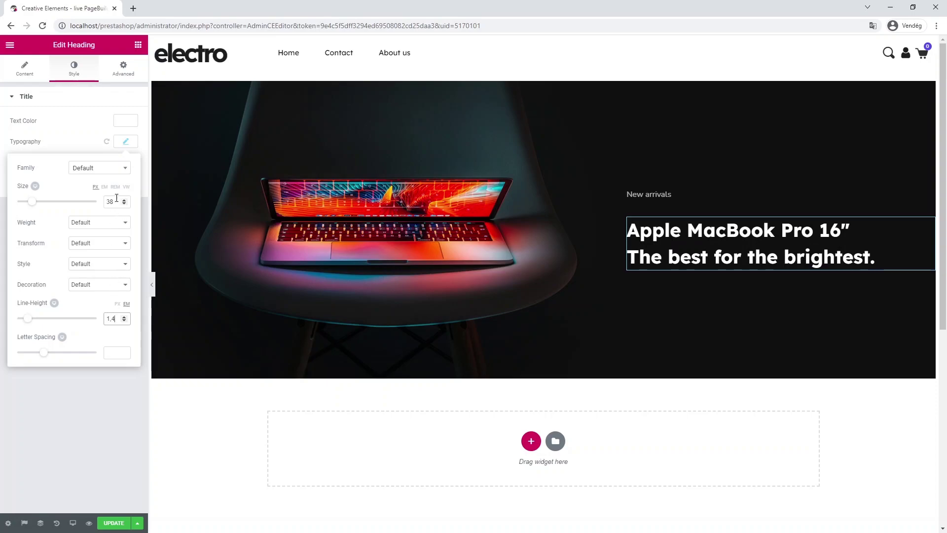
click(126, 143)
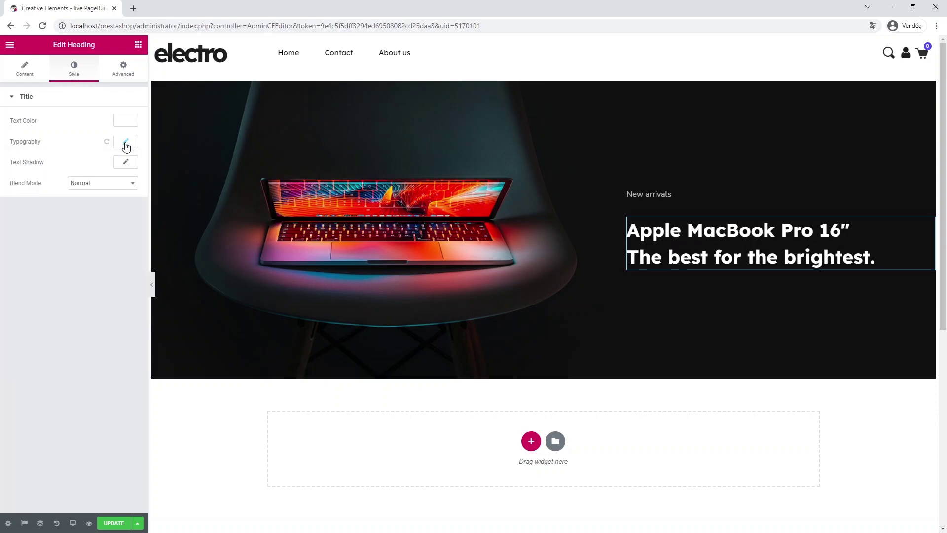
Place a Text Editor widget below the heading and set its text color to rgba(255,255,255,0.7).
click(138, 45)
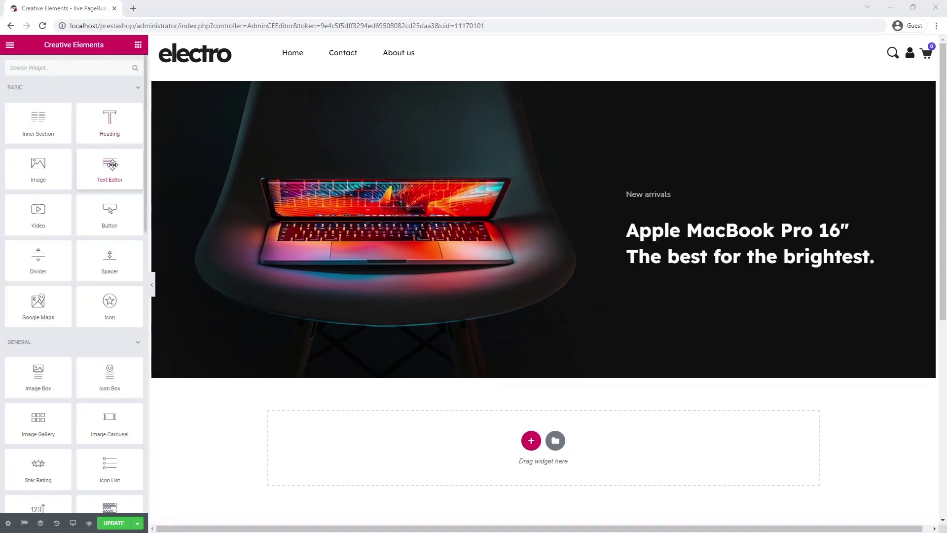
drag(112, 164, 727, 263)
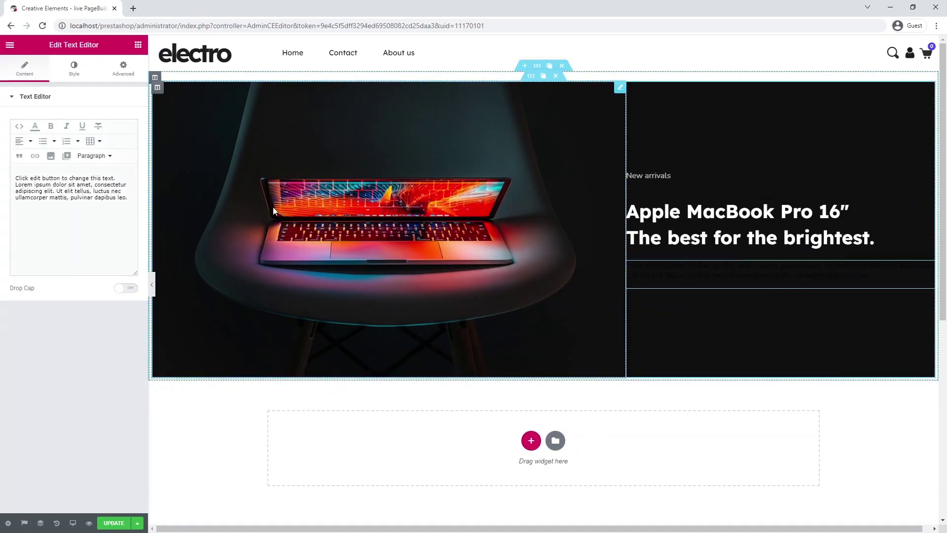
click(68, 68)
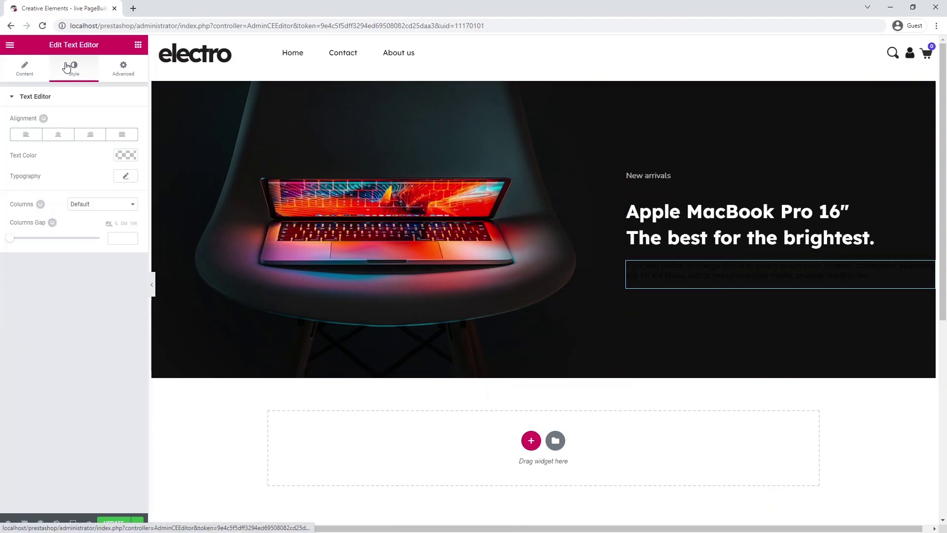
click(135, 157)
click(109, 272)
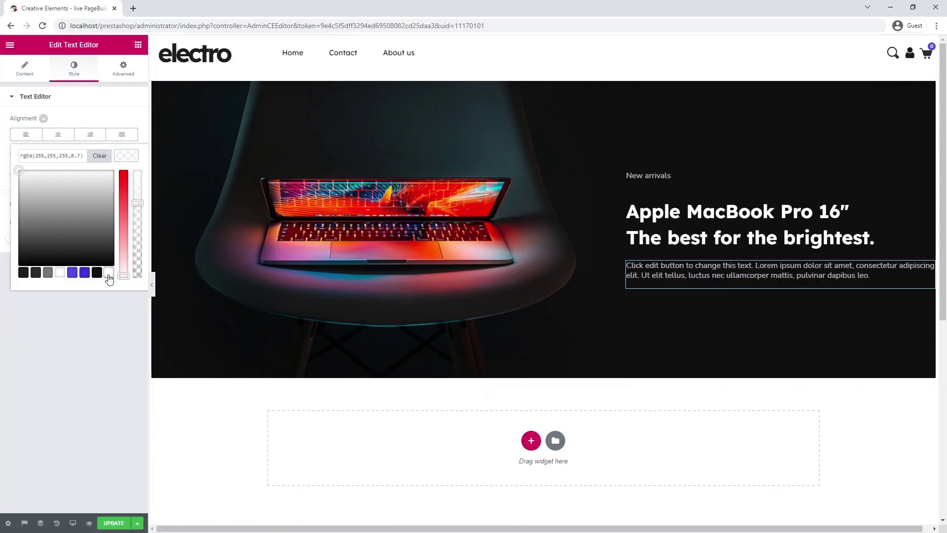
Unlink the margin values of the text widget below the heading and increase only its top margin.
click(125, 74)
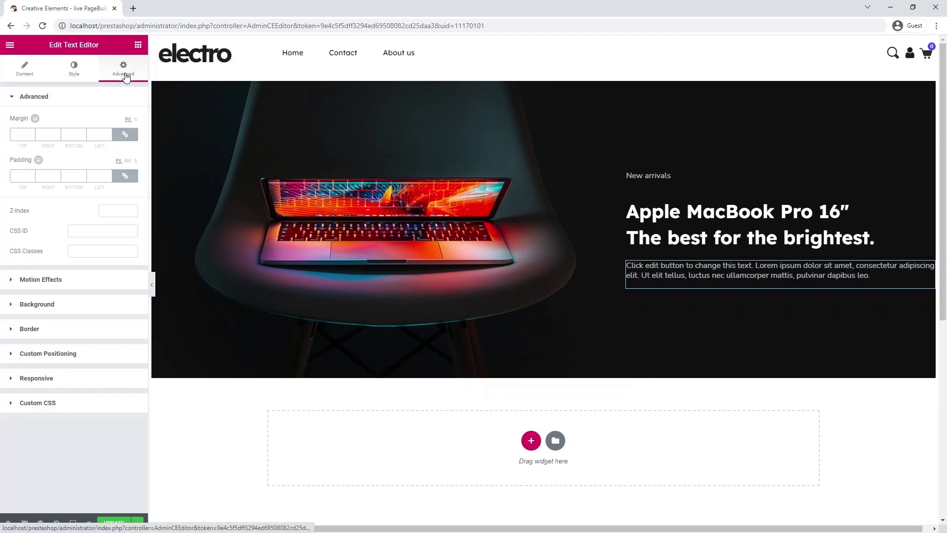
click(124, 138)
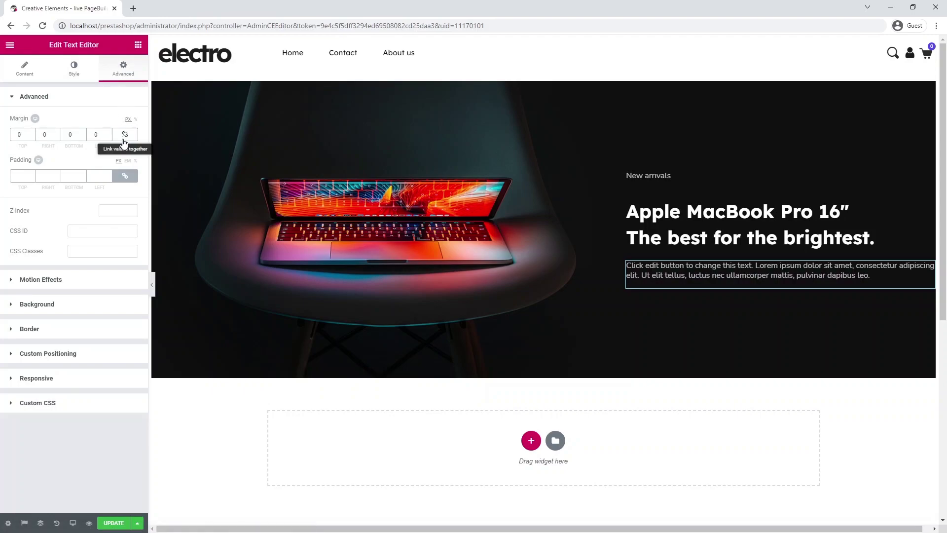
click(17, 135)
text(3)
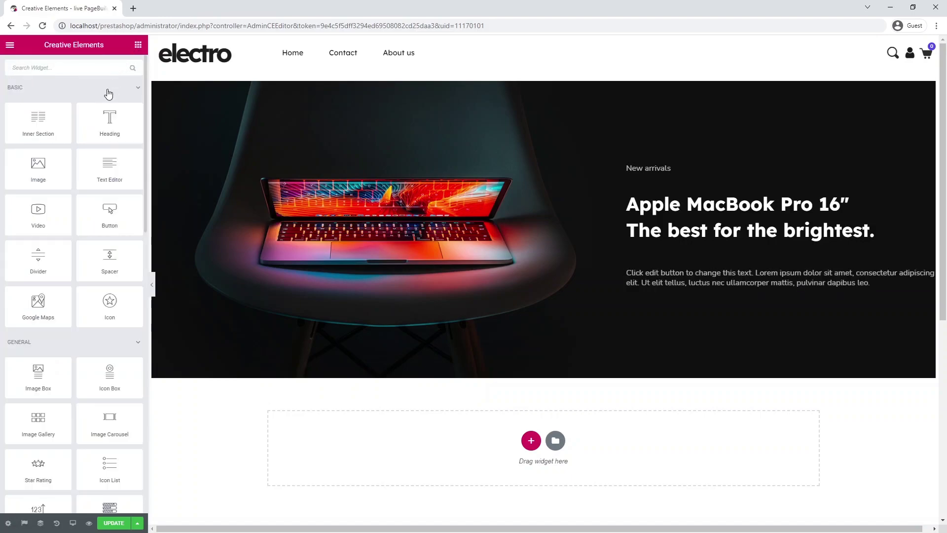
Place a Button widget below the paragraph, labelled "Learn more" and sized Medium.
drag(109, 213, 672, 283)
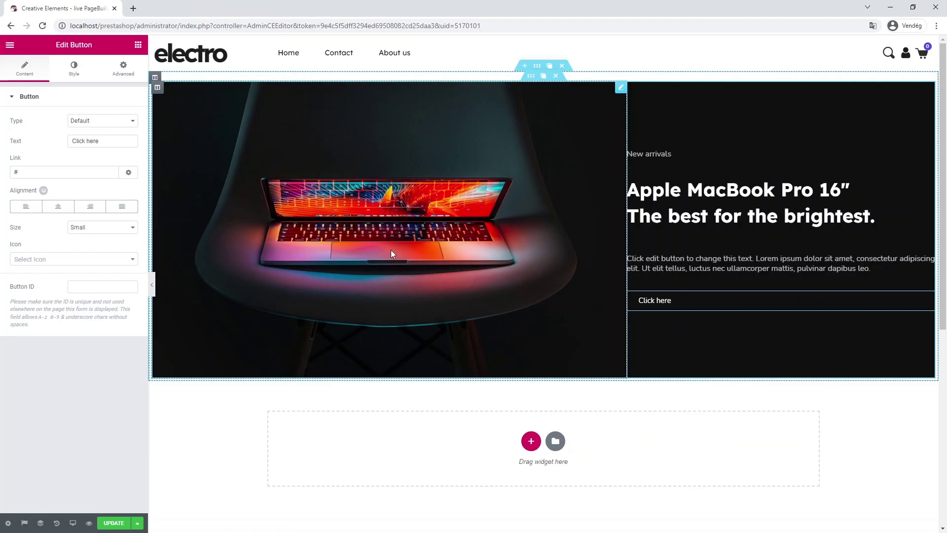
click(109, 140)
triple_click(109, 141)
text(Learn more)
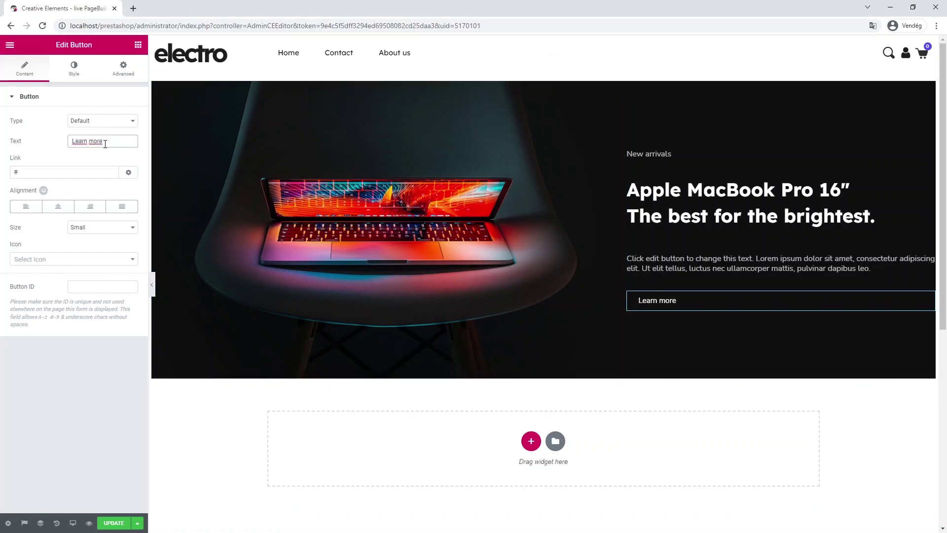
click(96, 230)
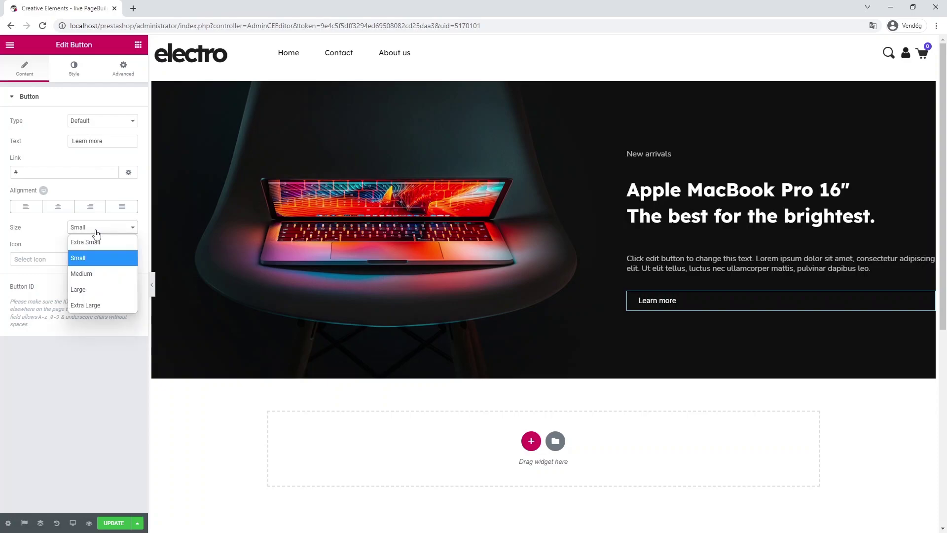
click(97, 273)
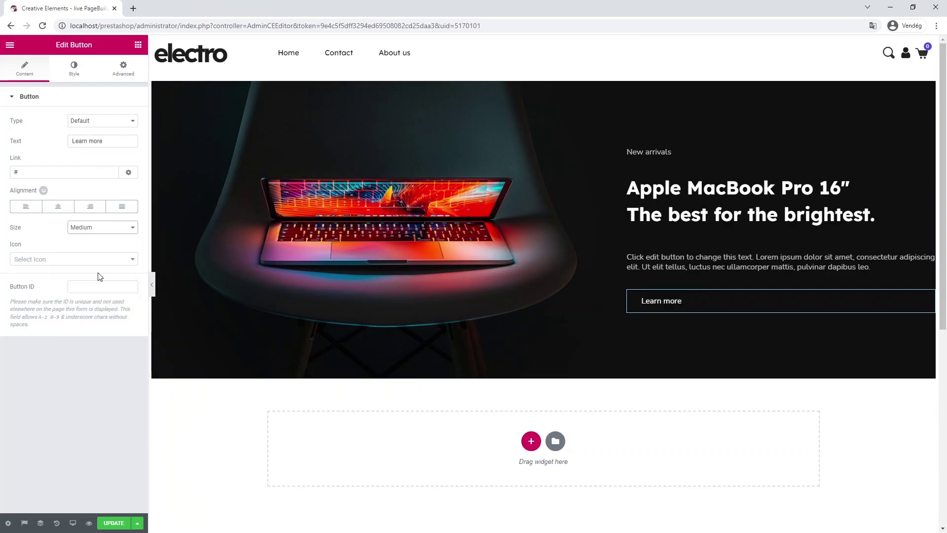
Add an angle-right icon to the "Learn more" button, positioned After the text with an icon spacing of 10.
click(110, 266)
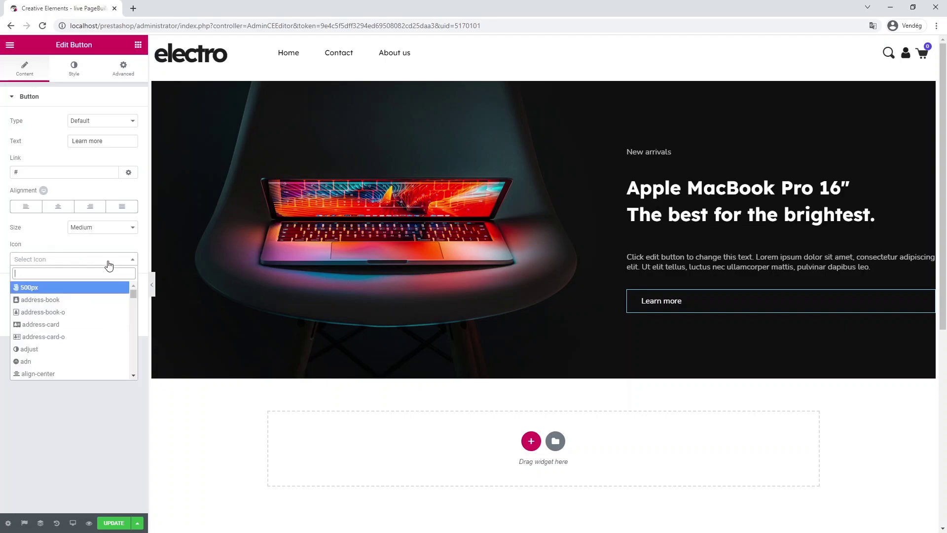
text(angle)
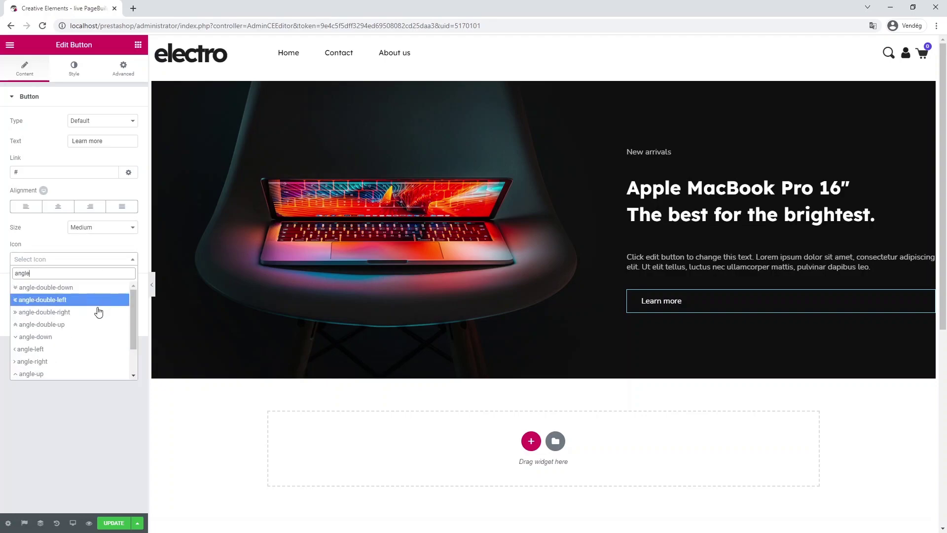
click(85, 361)
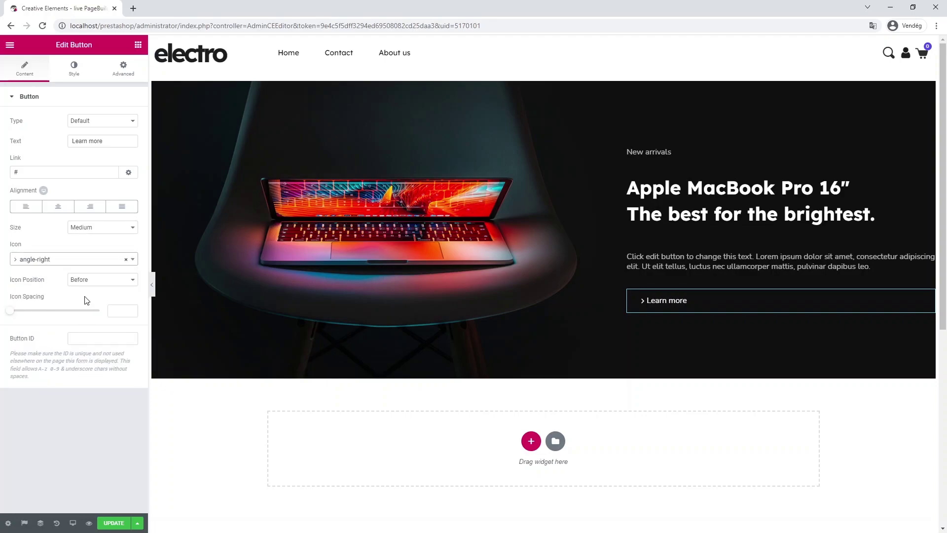
click(87, 280)
click(84, 311)
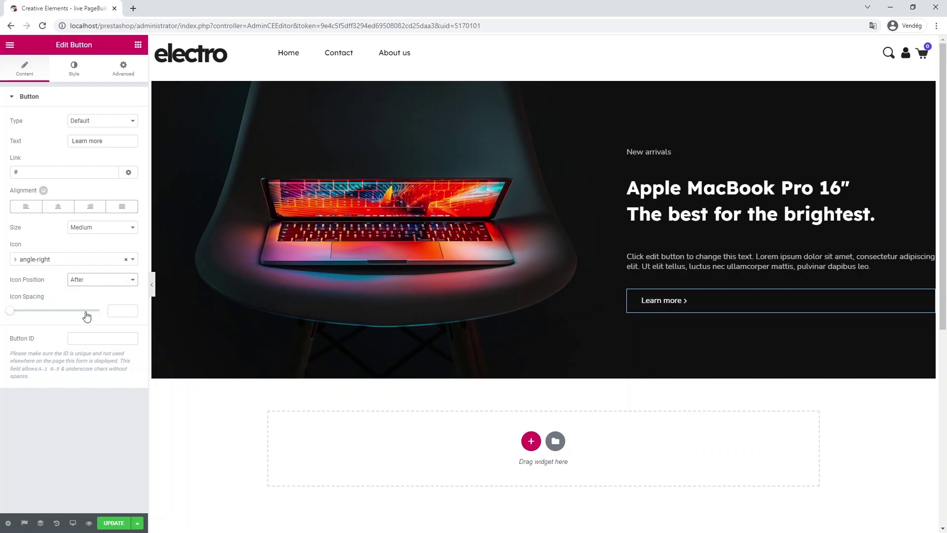
click(116, 309)
text(10)
Set the button's normal background to the lighter purple preset and its hover background to the darker purple preset #4133e8.
click(75, 73)
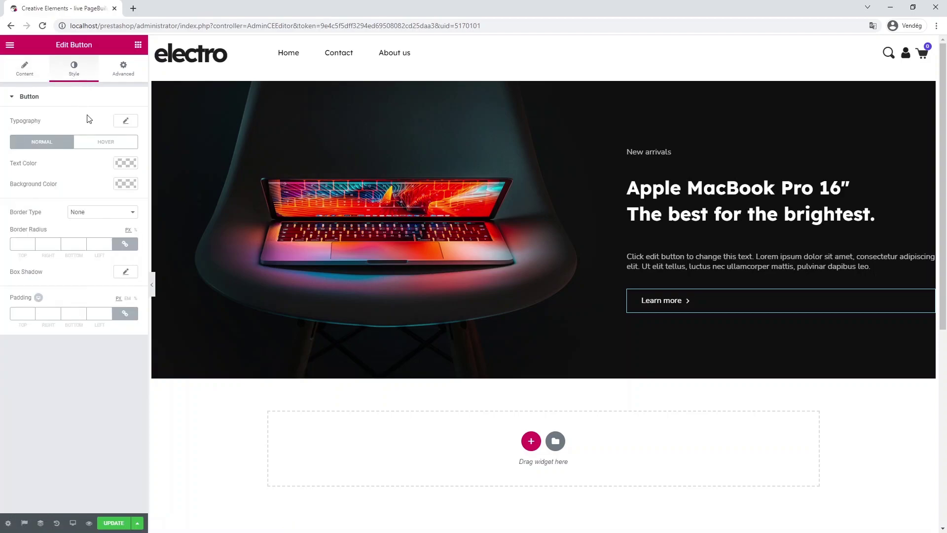
click(125, 183)
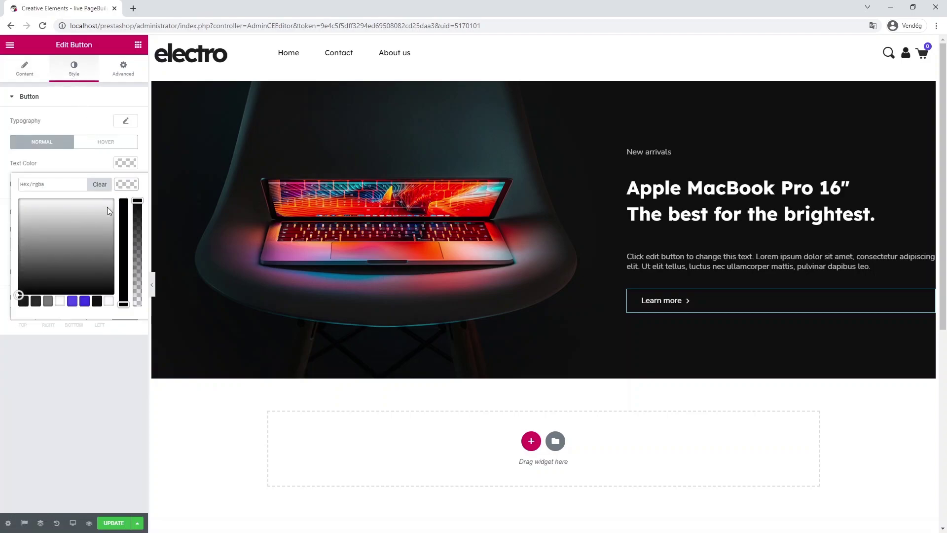
click(72, 302)
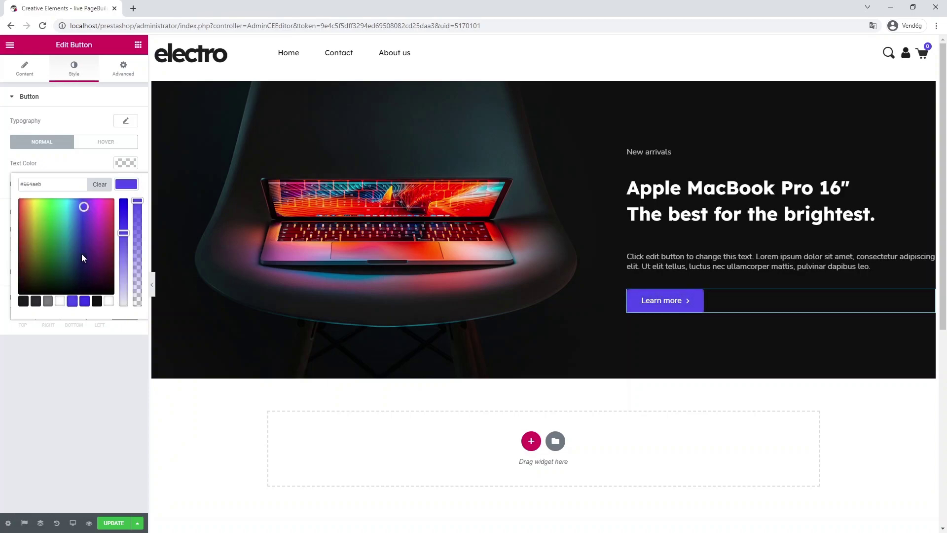
click(119, 143)
click(125, 184)
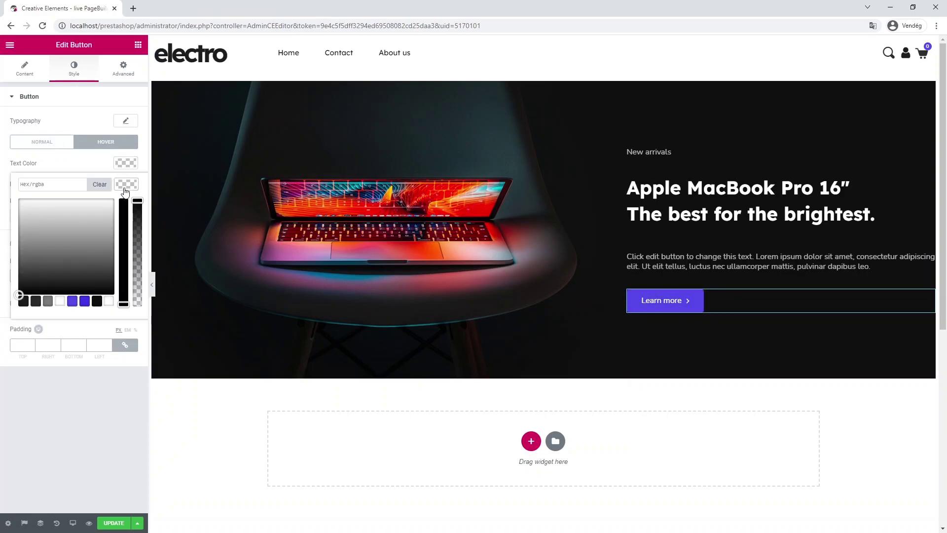
click(85, 301)
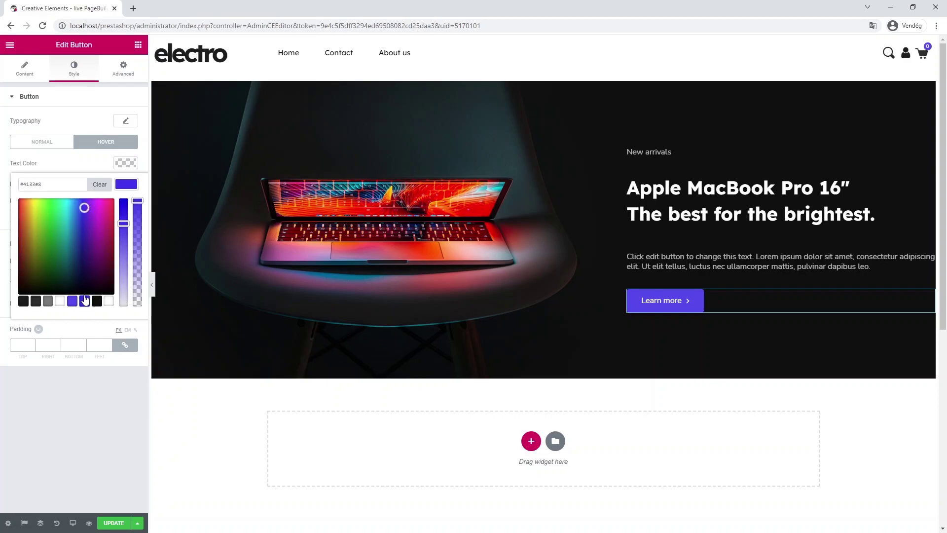
Unlink the "Learn more" button's margin values and set its top margin to 40 px.
click(129, 70)
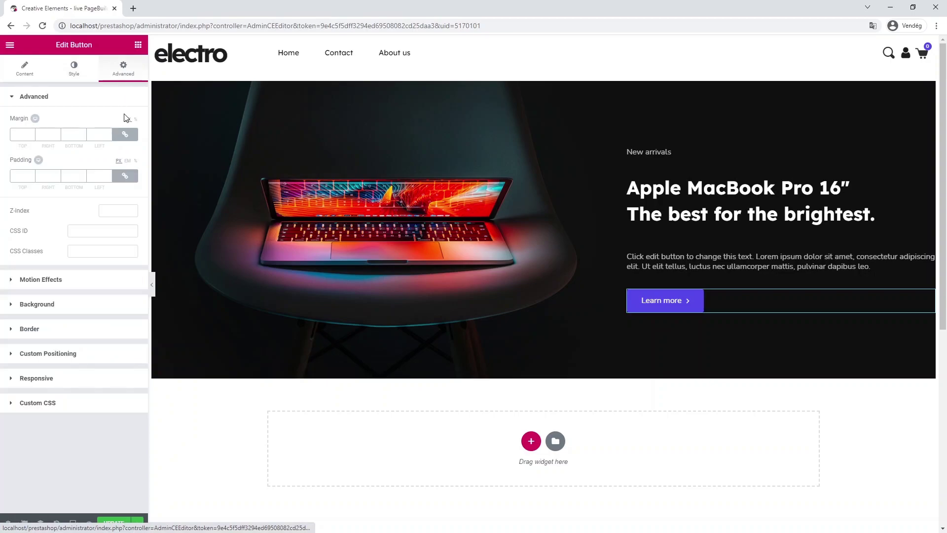
click(123, 136)
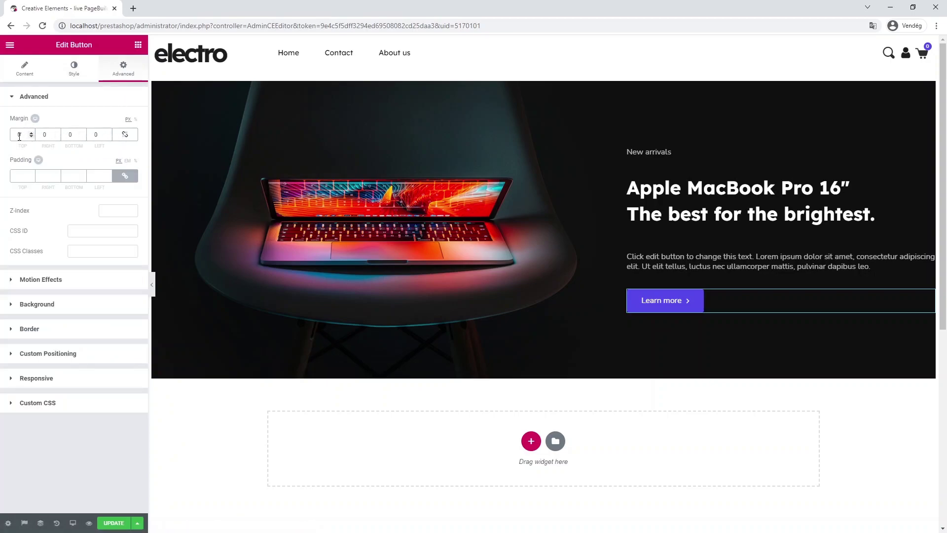
text(20)
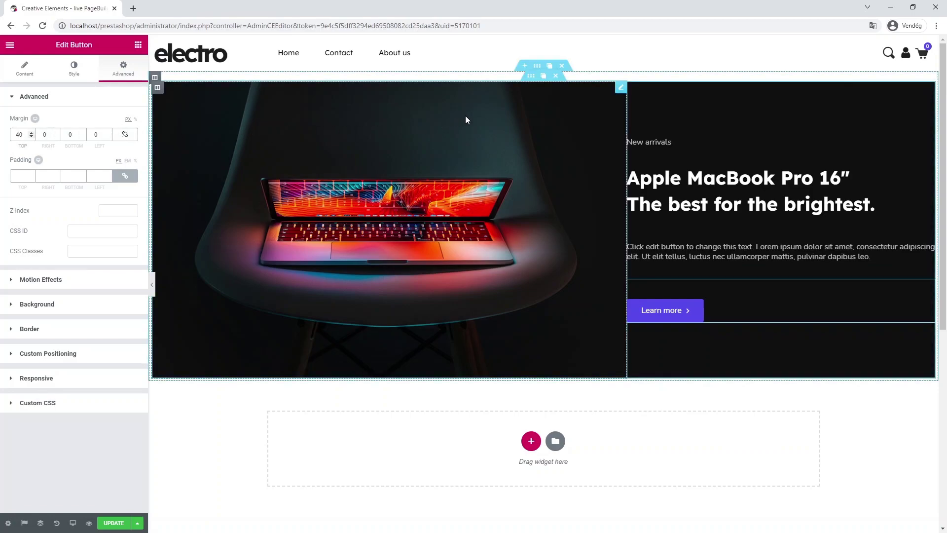
Set the padding of the hero's text column to 10% on all sides.
click(633, 88)
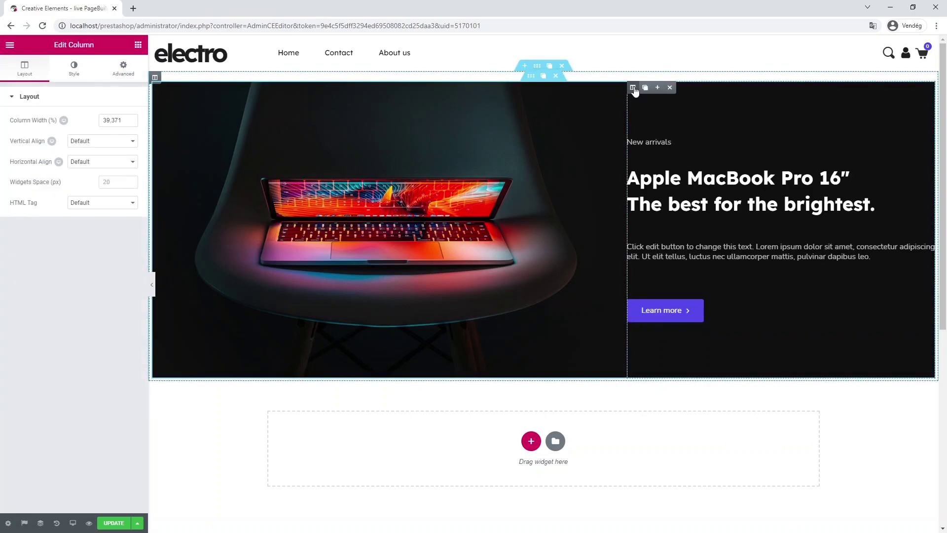
click(126, 68)
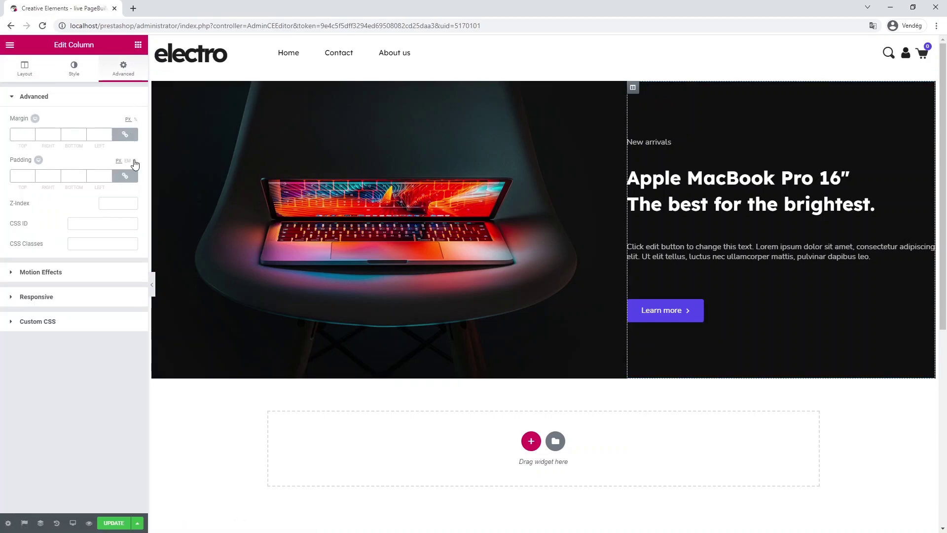
text(10)
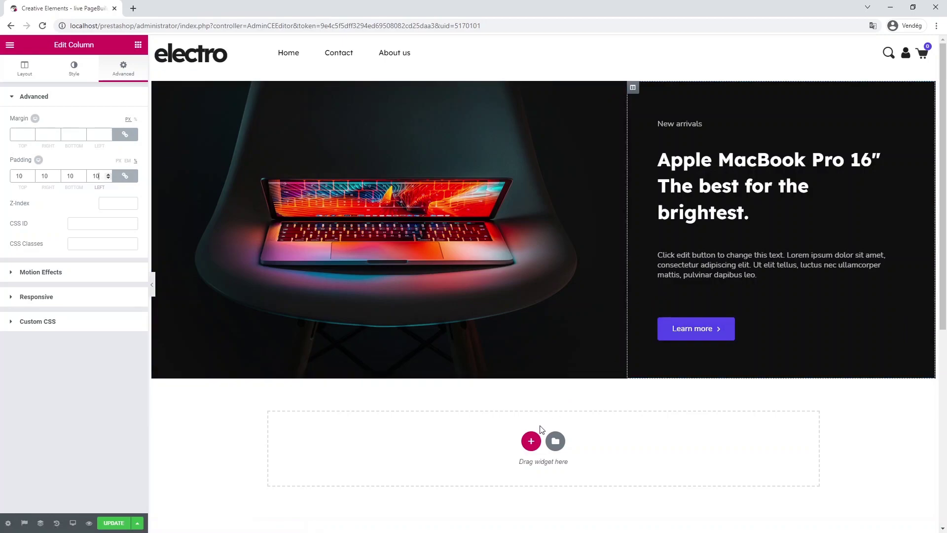
Add a section with three equal columns below the hero, using a 1600 content width and a Narrow columns gap.
click(531, 441)
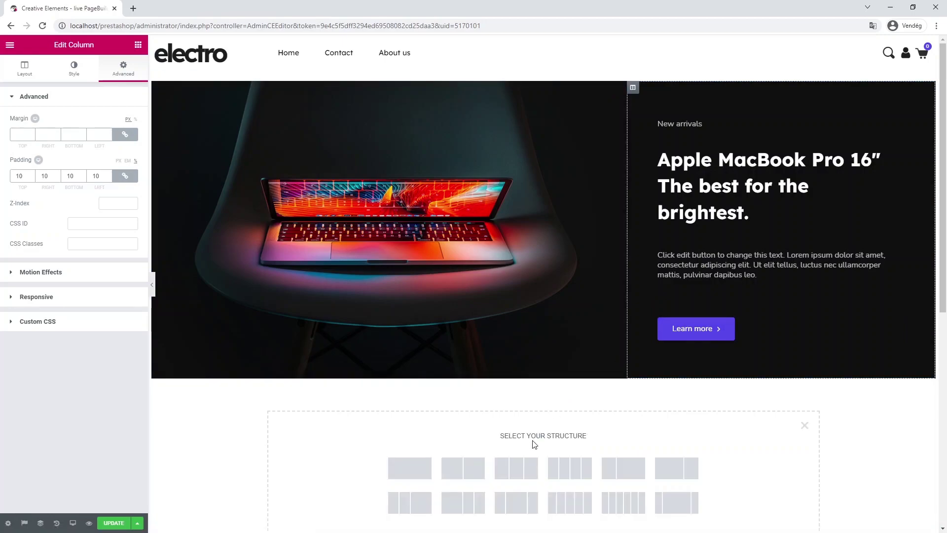
click(515, 468)
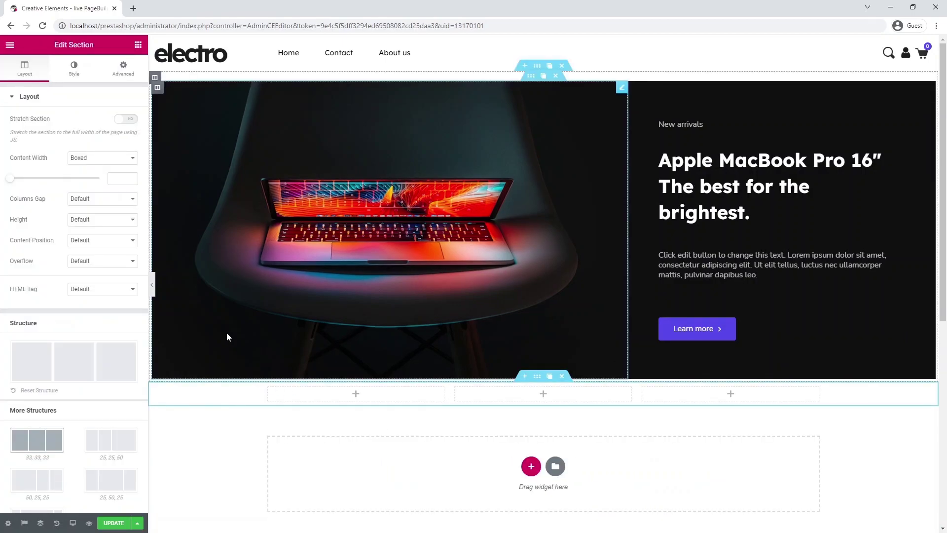
click(117, 178)
text(1600)
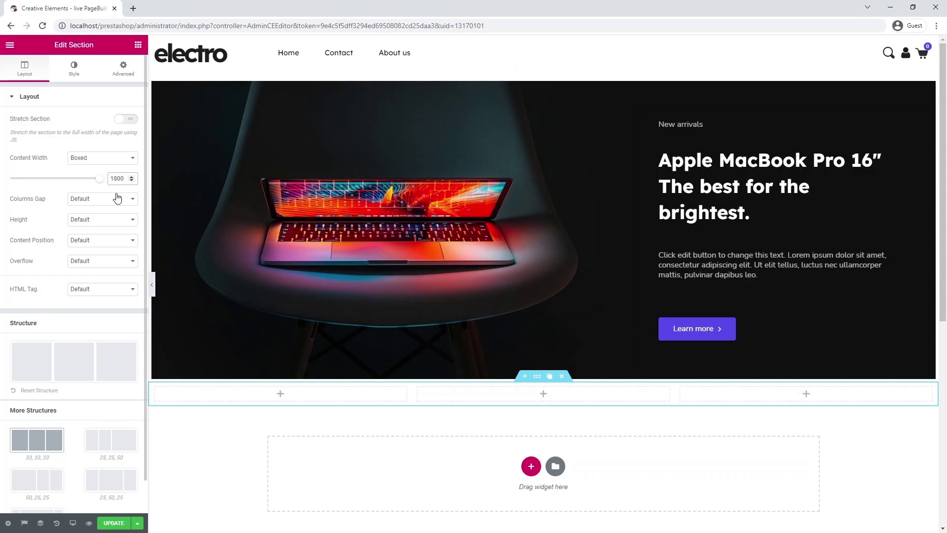
click(117, 199)
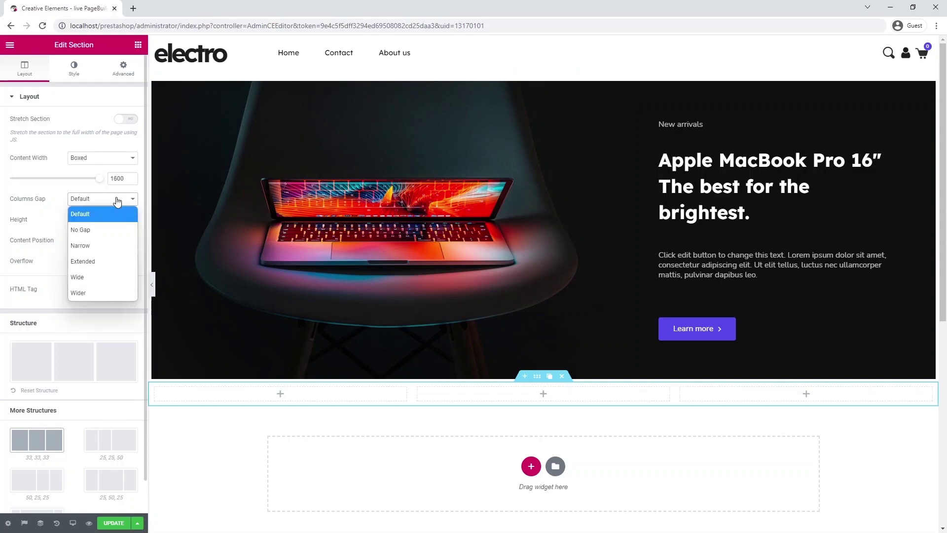
click(116, 246)
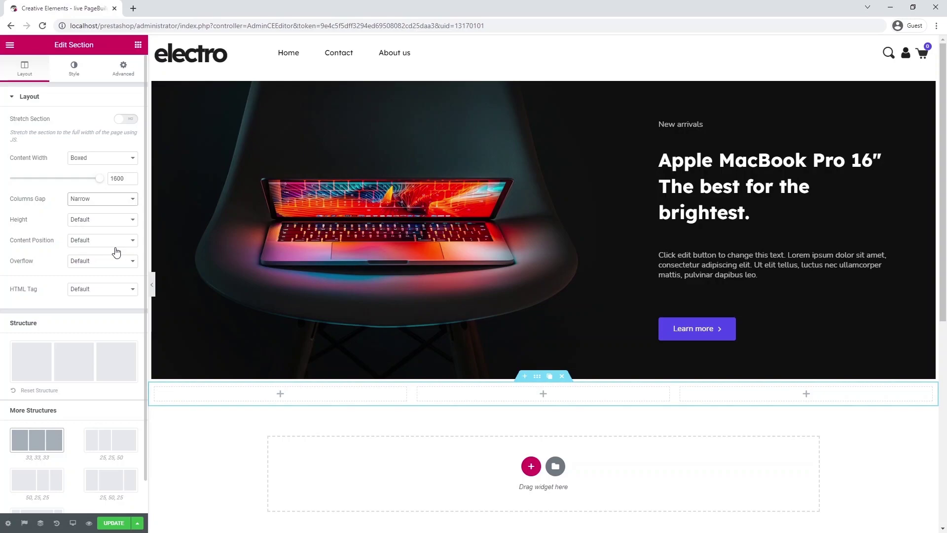
Place a Call to Action widget in the first column of the new three-column section.
click(139, 45)
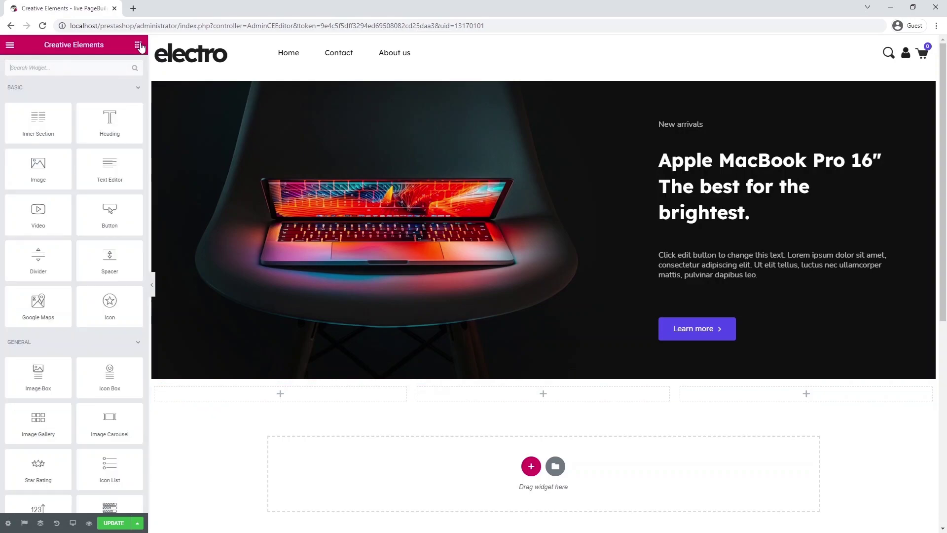
scroll(105, 208, down, 8)
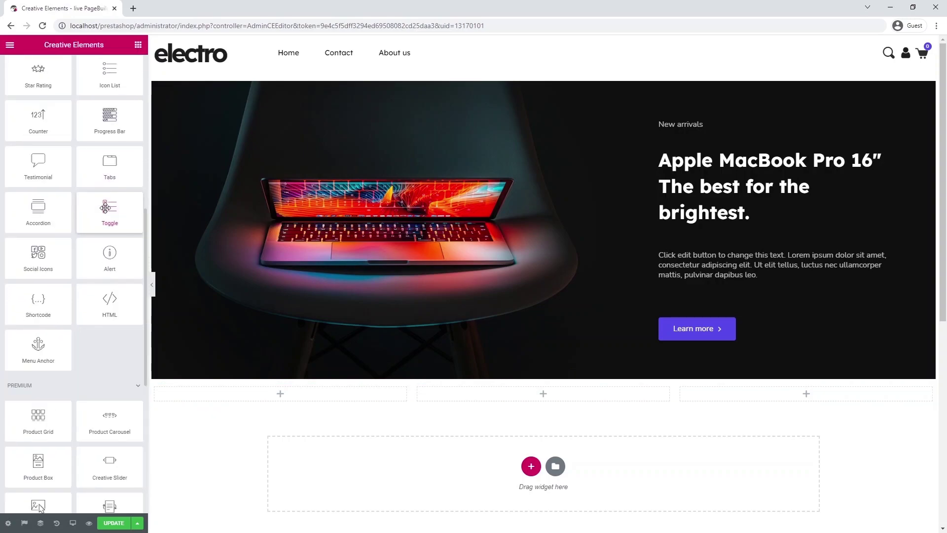
scroll(105, 207, down, 3)
drag(47, 363, 280, 393)
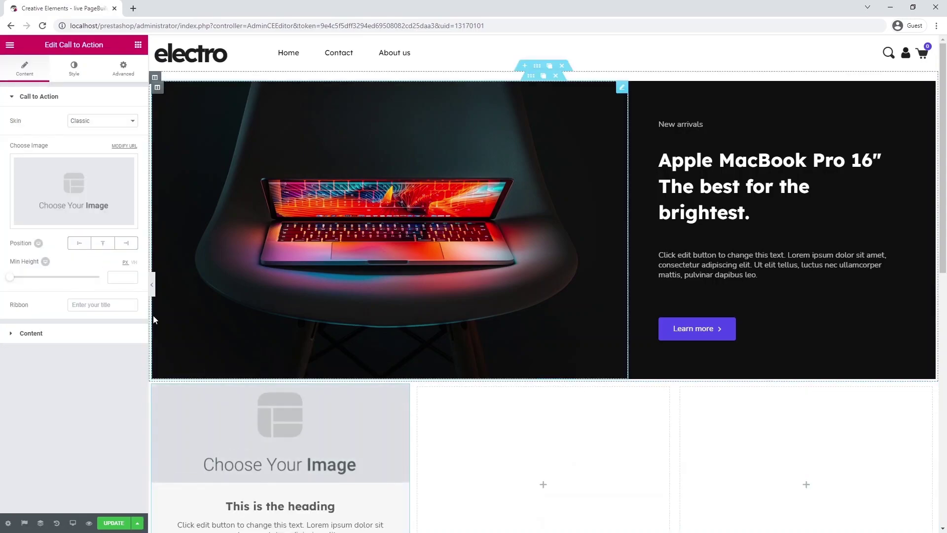
Switch the Call to Action to the Cover skin and use the featured headphones picture as its image.
click(100, 120)
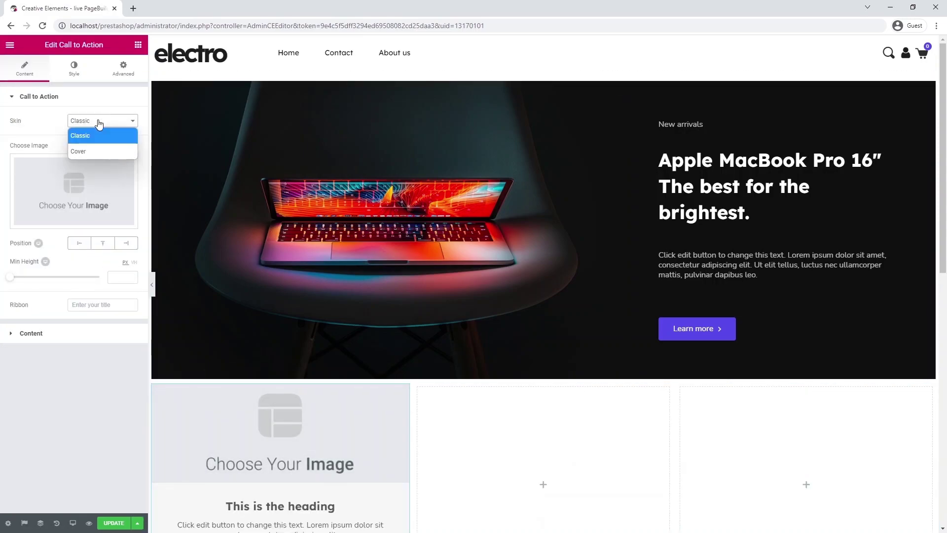
click(98, 152)
click(91, 186)
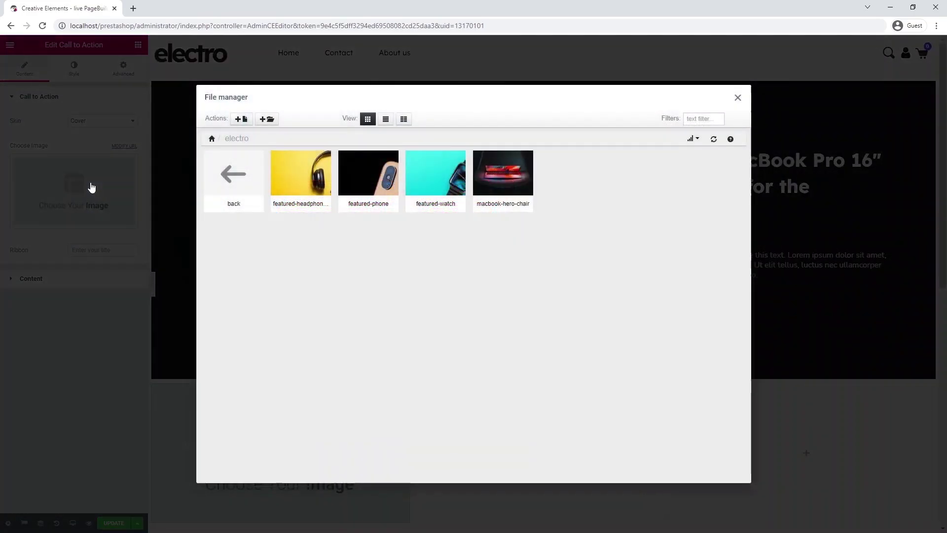
click(297, 176)
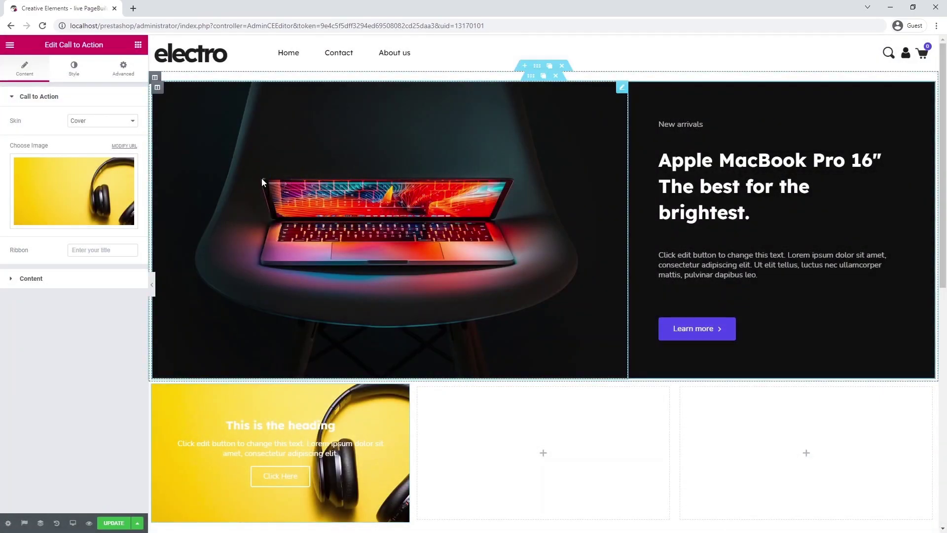
Set the Call to Action's title to "Headphones" and its description to "Find the right headphones for you".
click(34, 279)
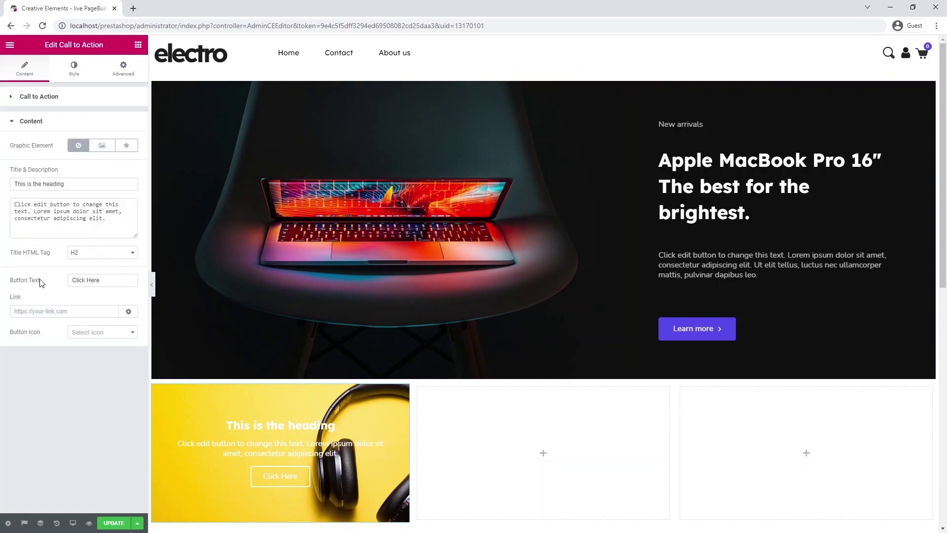
click(73, 184)
key(ctrl+a)
text(Headphones)
click(111, 218)
key(ctrl+a)
text(Find the right headphones for you)
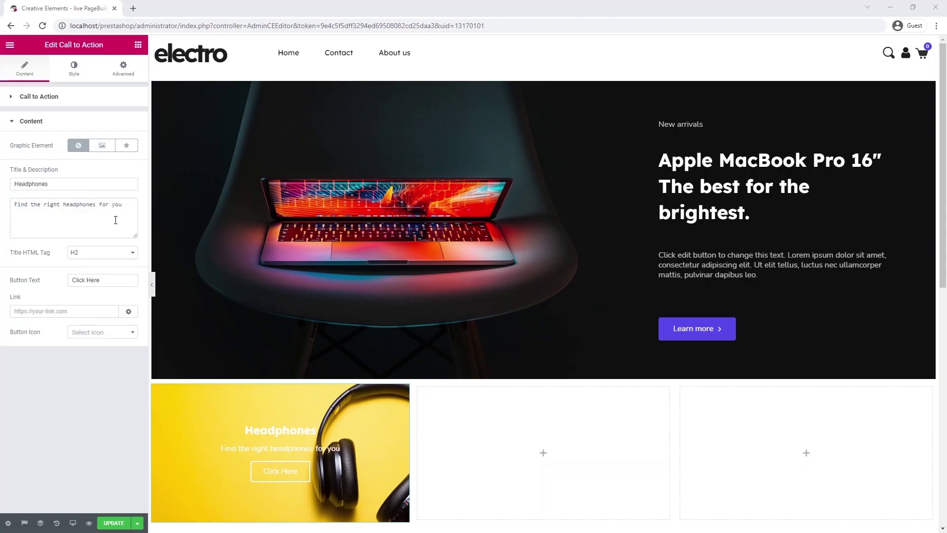
Change the Call to Action's button text to "View collection".
click(104, 281)
key(ctrl+a)
text(View collection)
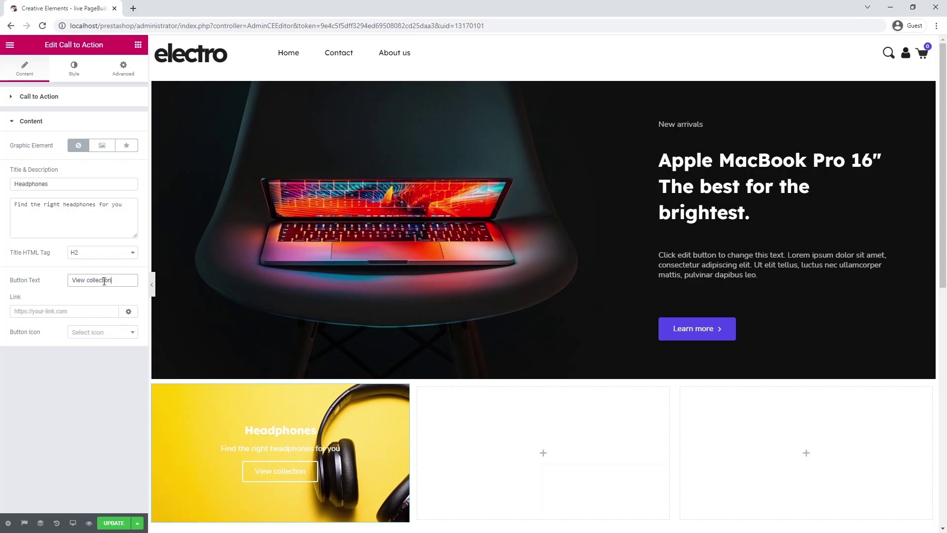
Left-align the Call to Action's box content and set its title's font size to 31 px.
click(67, 73)
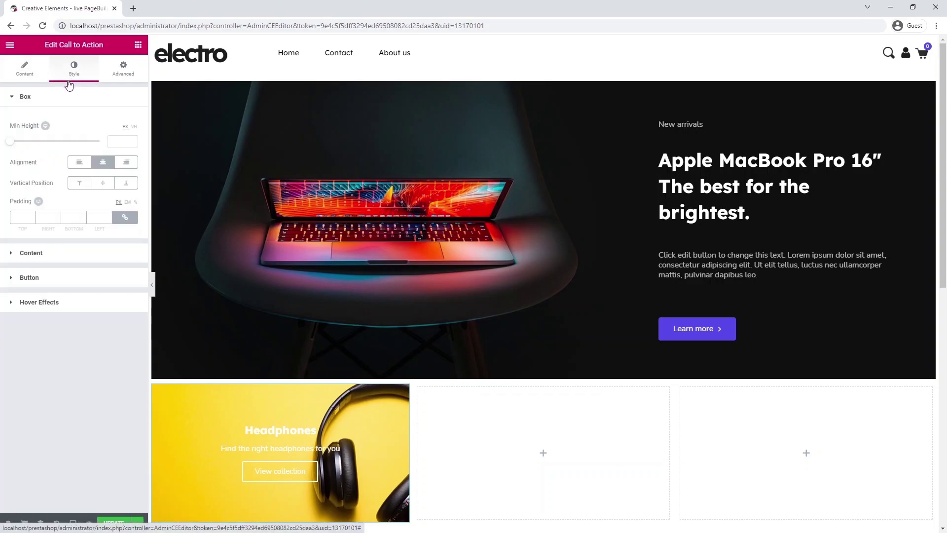
click(80, 163)
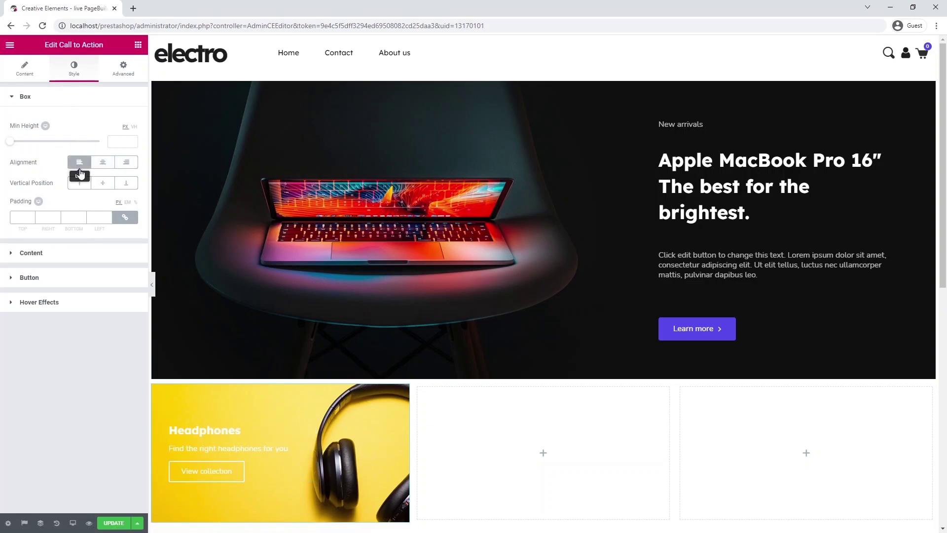
click(81, 260)
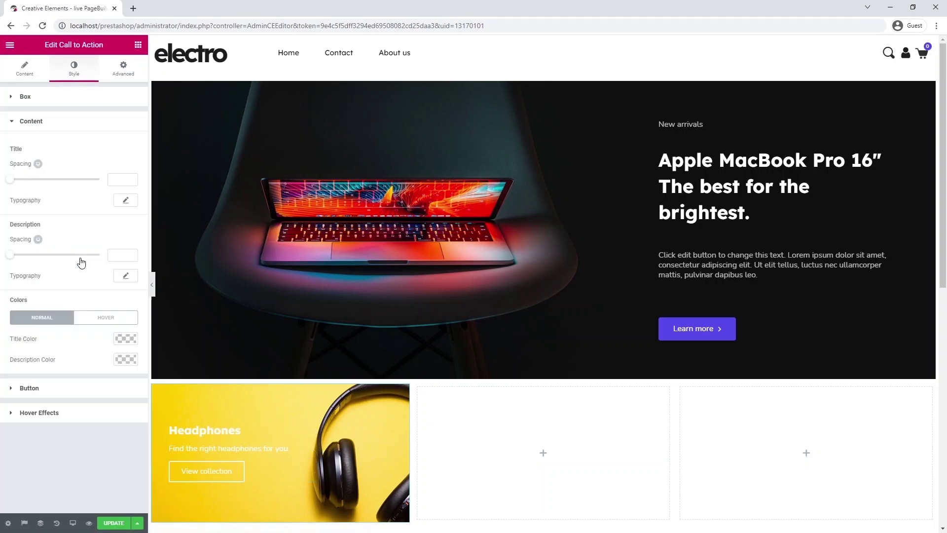
click(123, 201)
click(114, 258)
text(31)
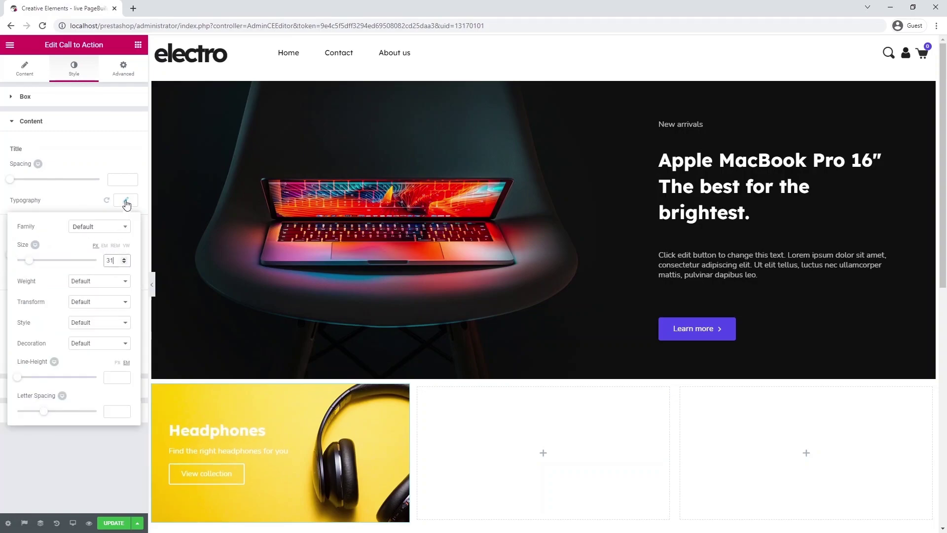
click(127, 201)
Set the Call to Action's description spacing to 40 and its title color to #1c1c1c.
click(119, 255)
text(40)
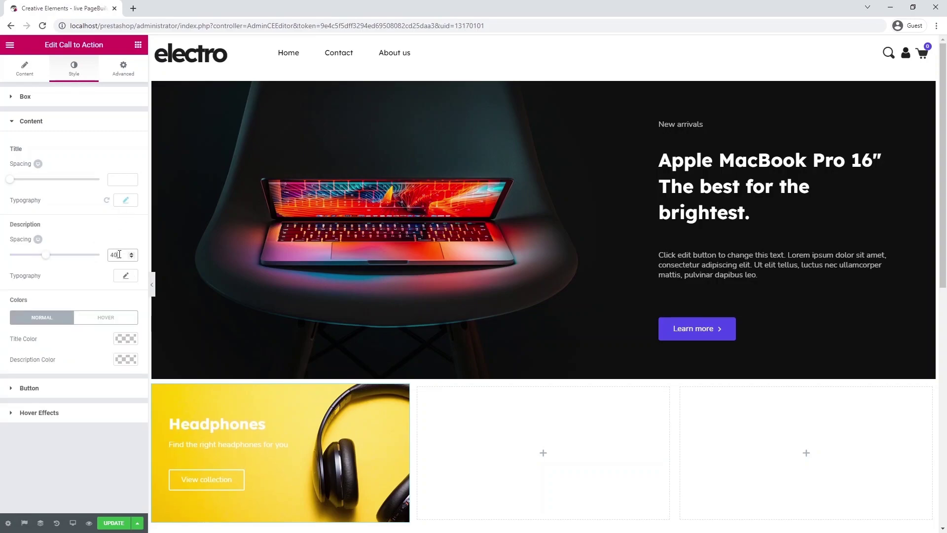
click(125, 339)
click(24, 457)
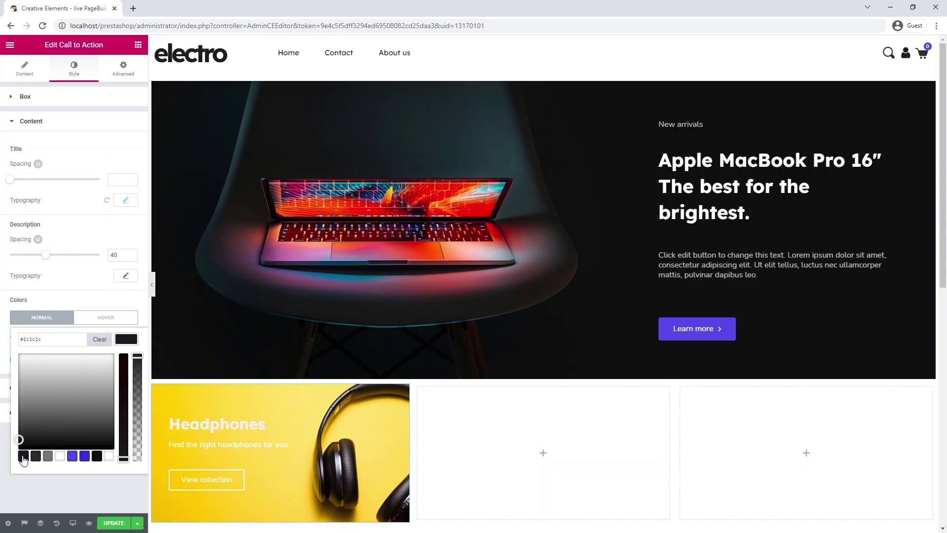
Set the Headphones Call to Action's description color to #2c2c2c.
click(124, 344)
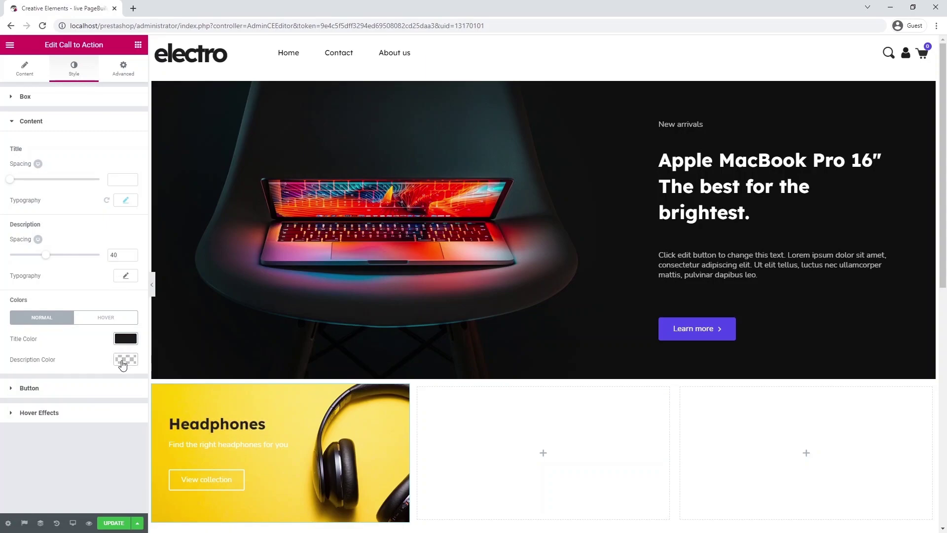
click(125, 359)
click(35, 476)
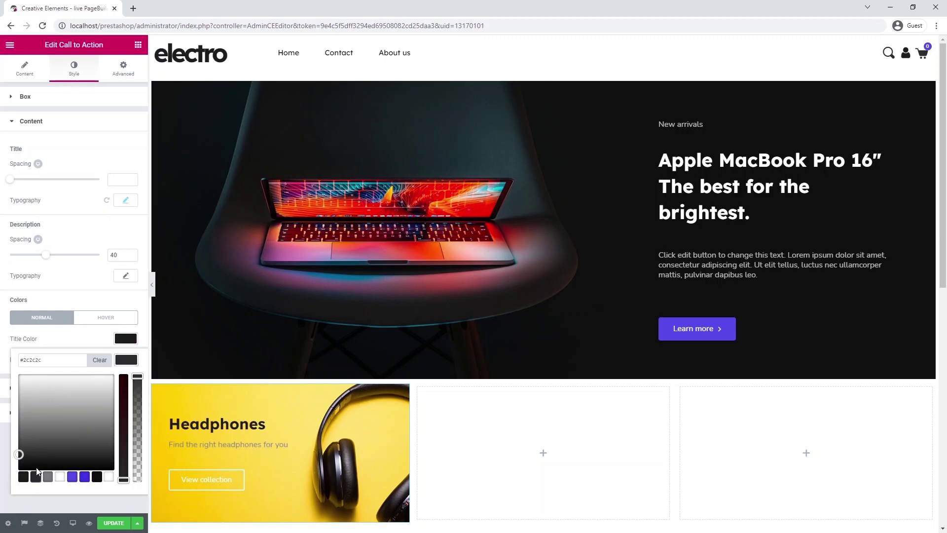
click(123, 360)
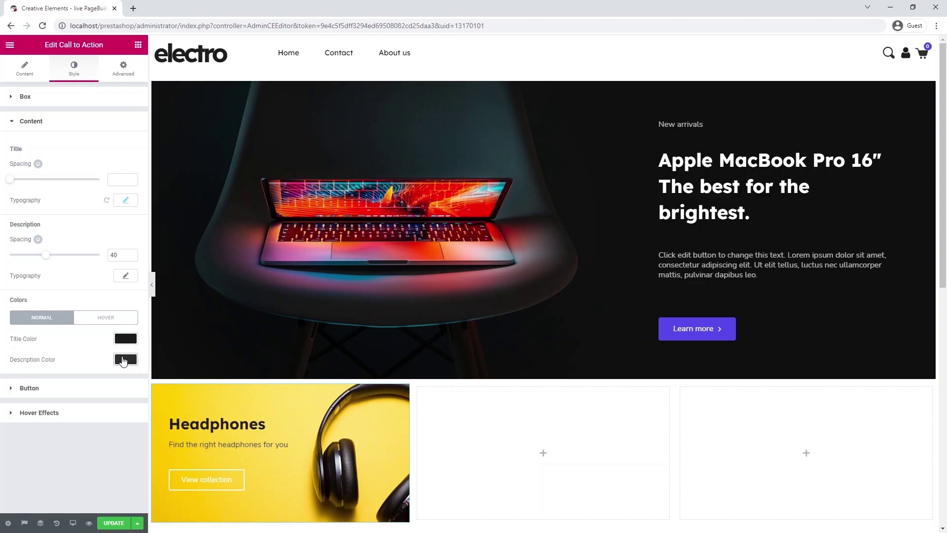
Set the Headphones Call to Action's button size to Extra Small and its background color to #2c2c2c.
click(85, 388)
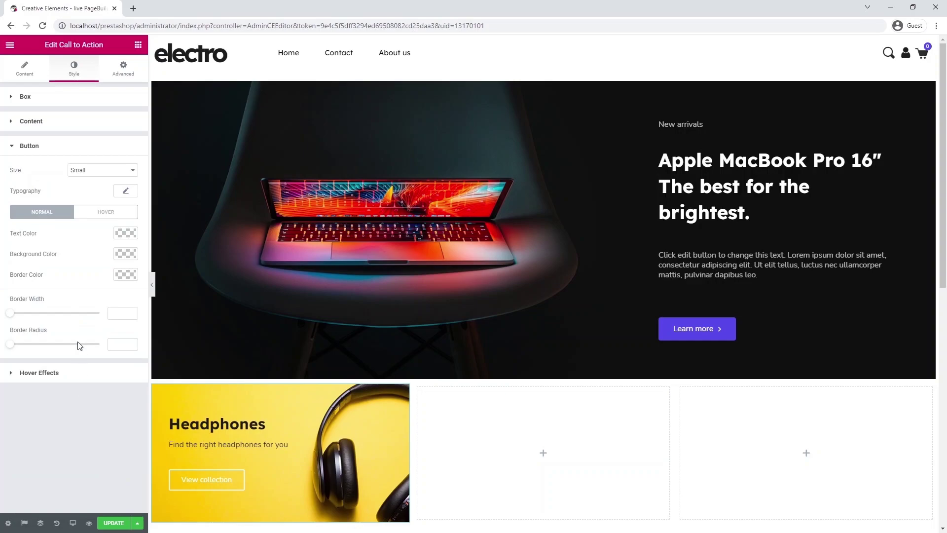
click(91, 173)
click(91, 182)
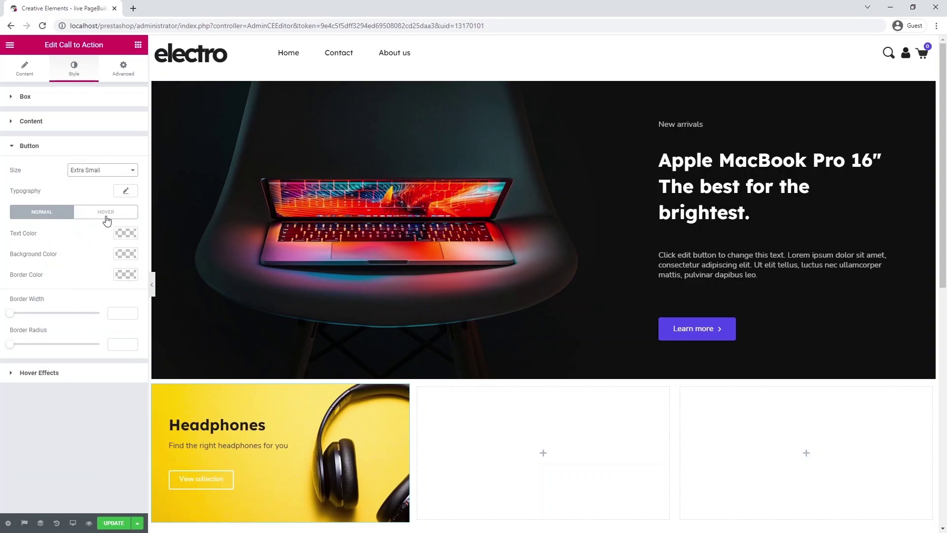
click(126, 255)
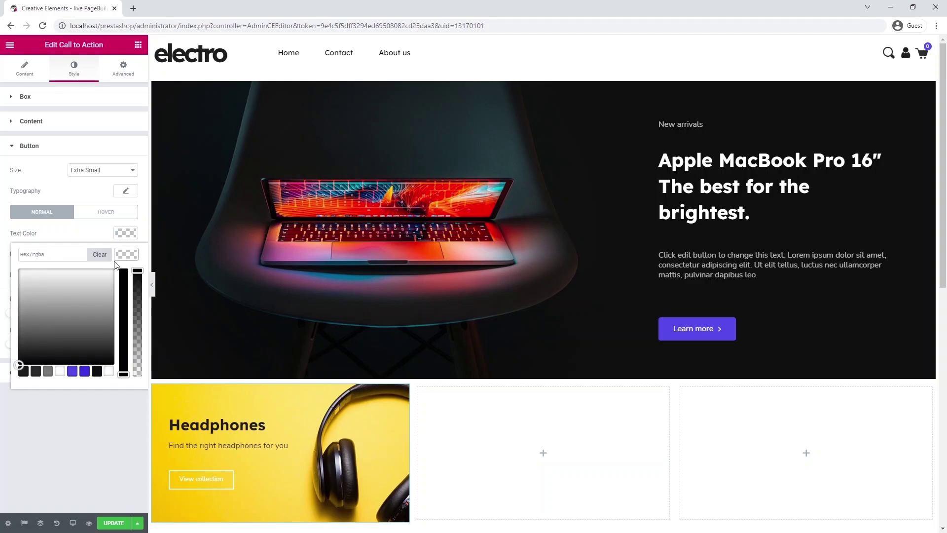
click(36, 371)
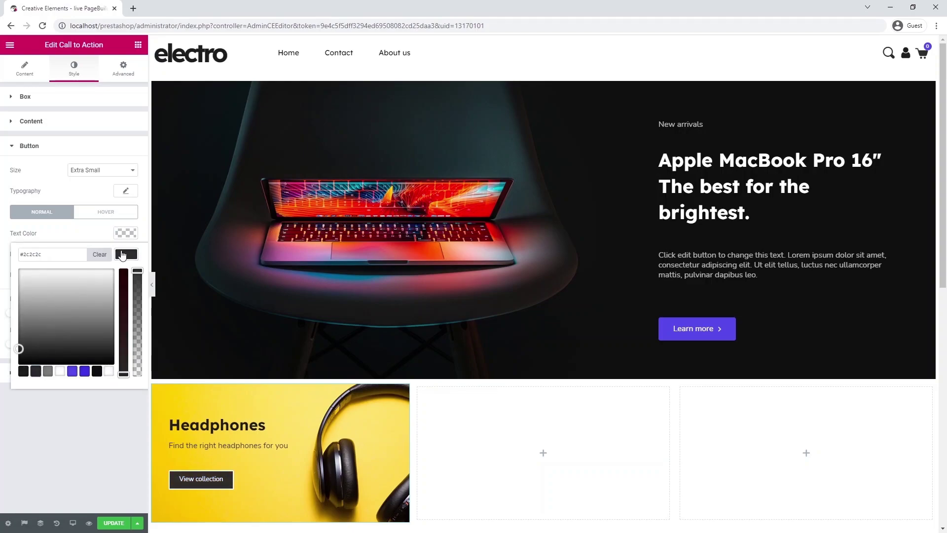
click(123, 256)
Set the Headphones Call to Action button's border width to 0 and its border radius to 3.
text(0)
click(114, 344)
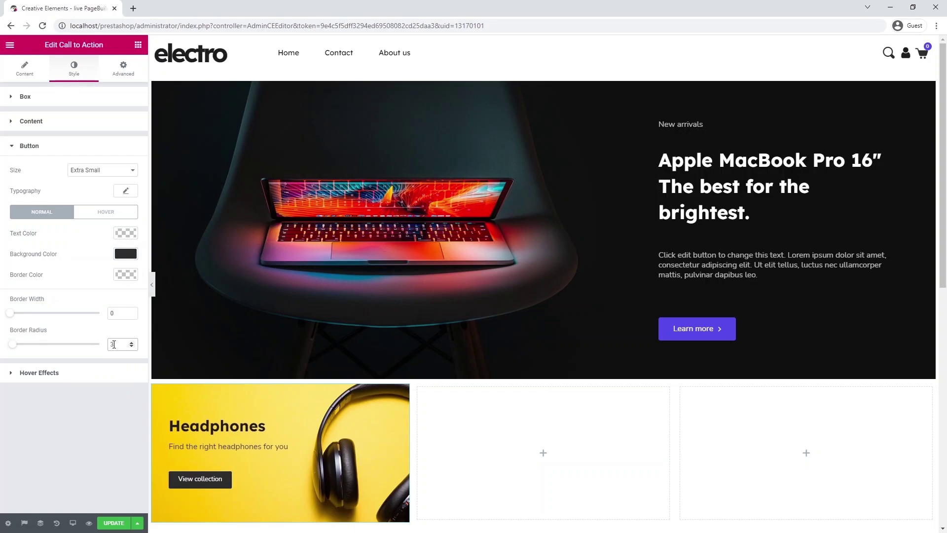
text(3)
Set the content hover animation of the Headphones Call to Action to None.
click(101, 373)
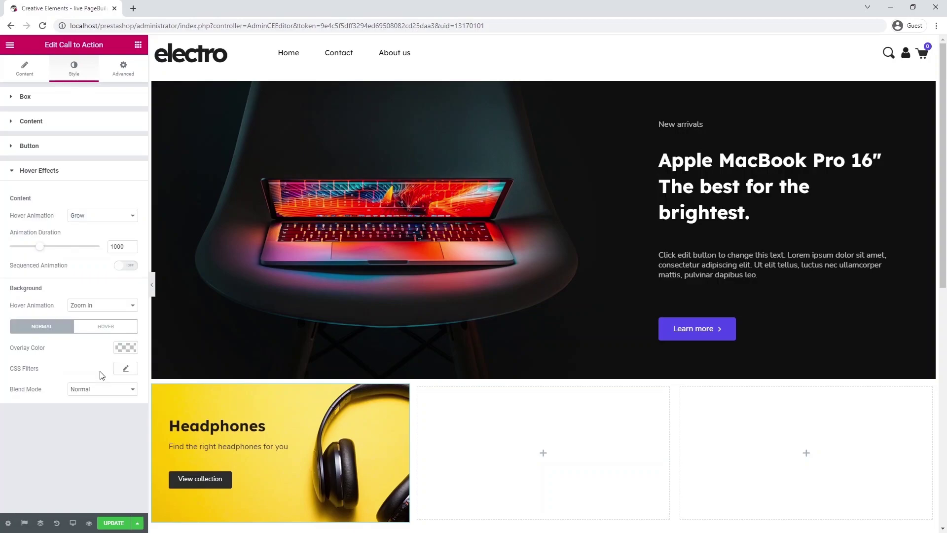
click(94, 224)
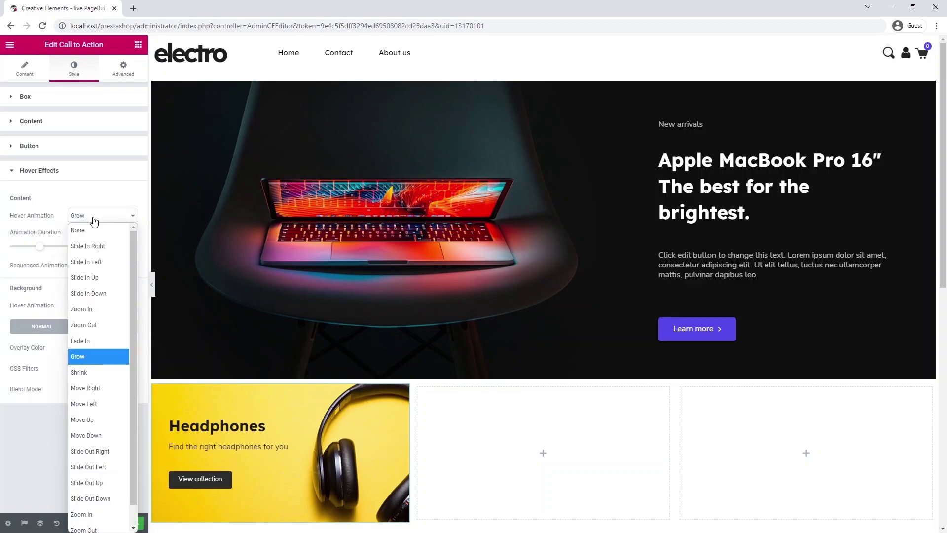
click(93, 227)
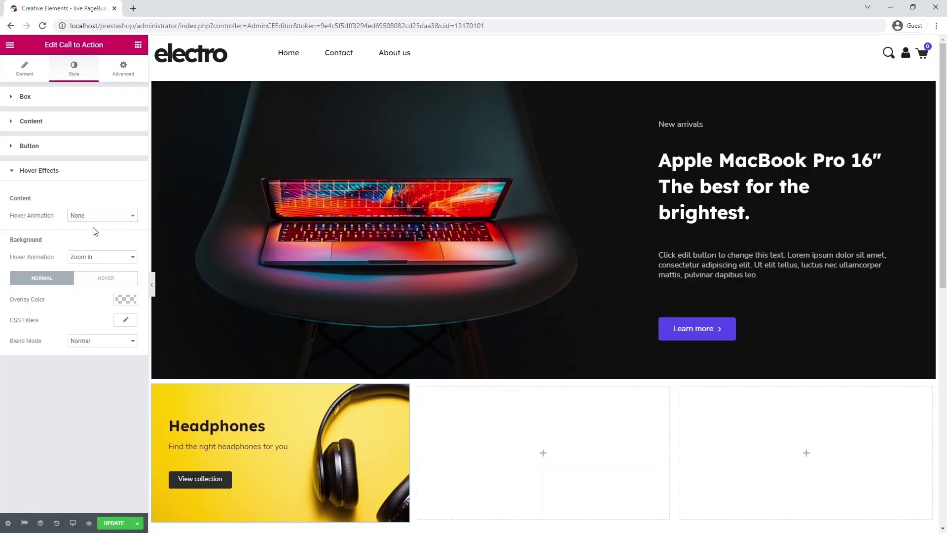
Try the Move Left and Move Up background hover animations on the Headphones banner and preview each one.
click(100, 257)
click(100, 319)
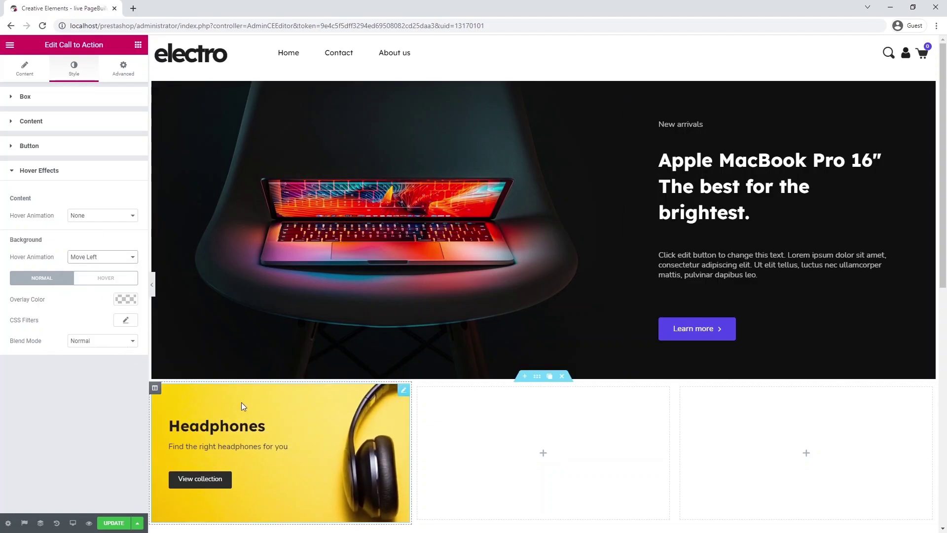
mouse_move(283, 419)
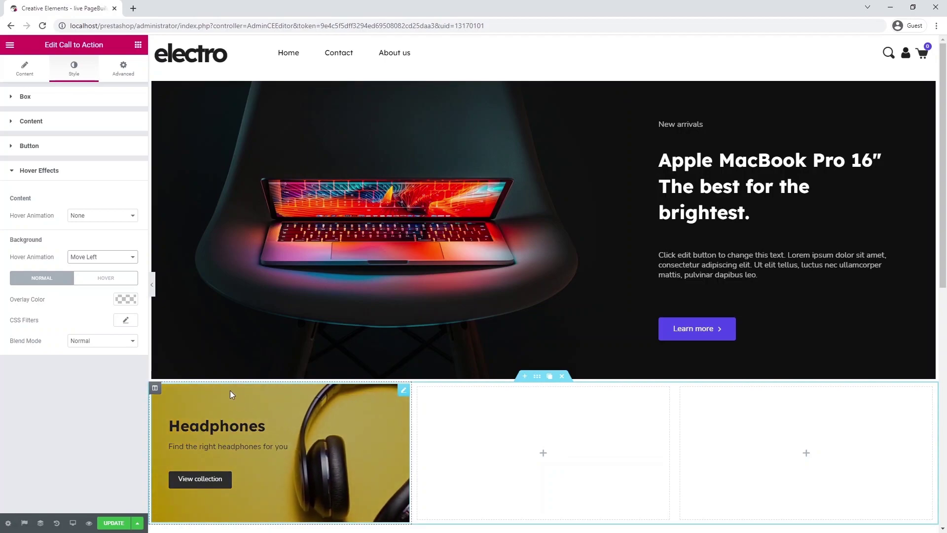
click(99, 257)
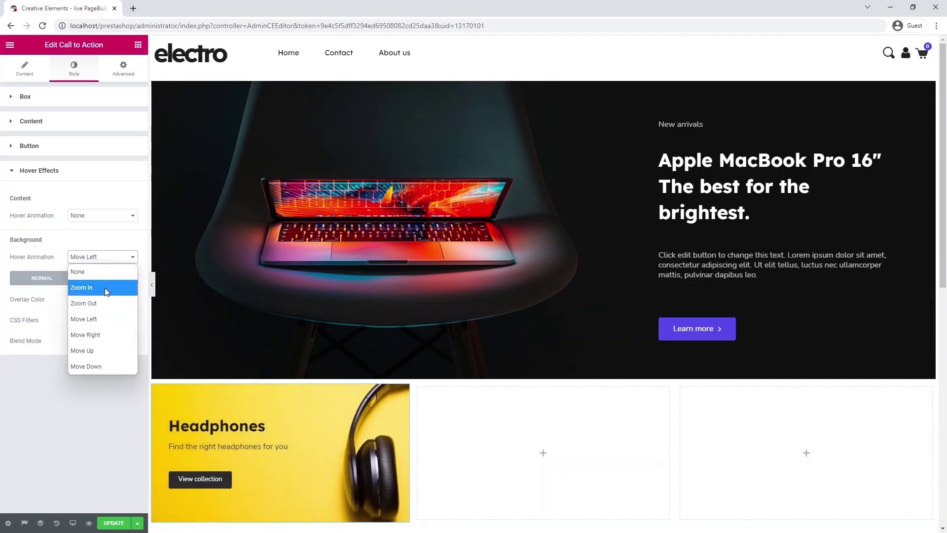
click(108, 347)
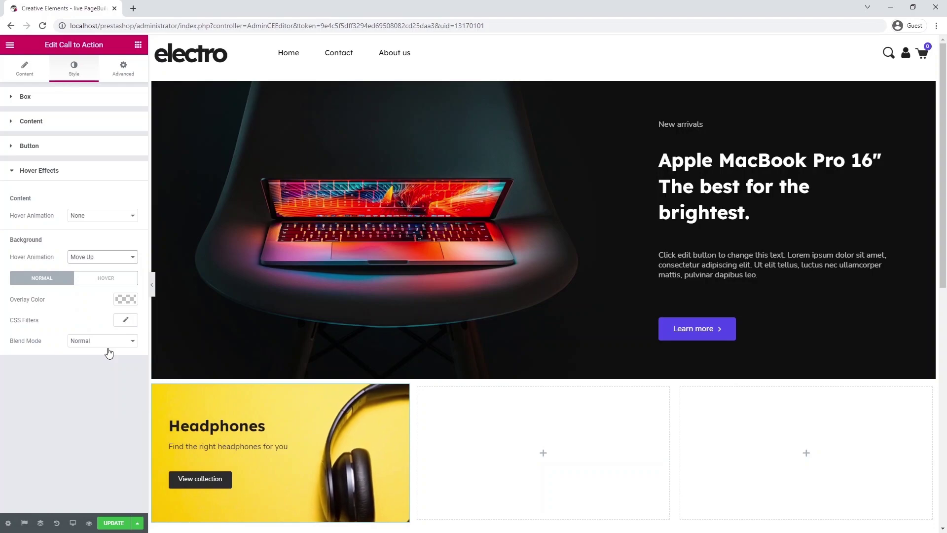
mouse_move(297, 422)
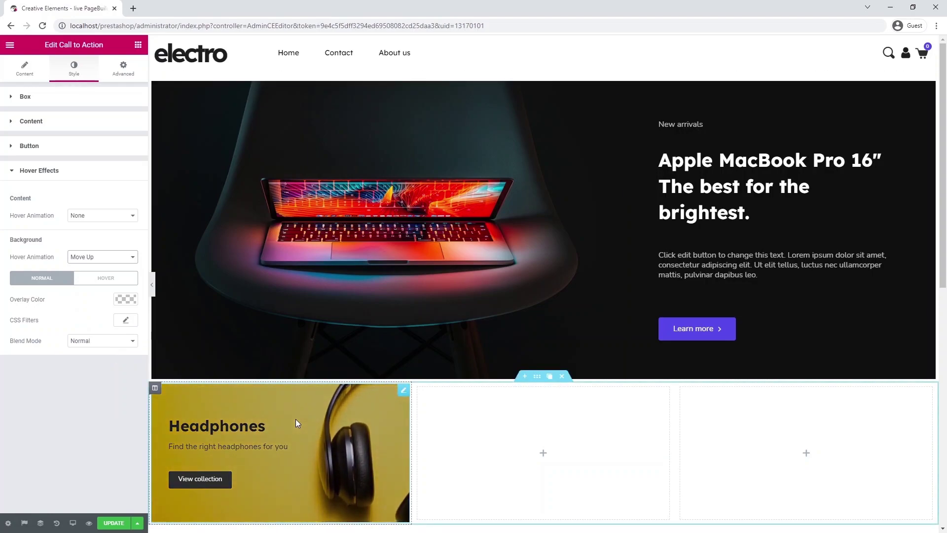
Set the Headphones banner's background hover animation to Zoom In and make its hover overlay color fully transparent.
click(103, 257)
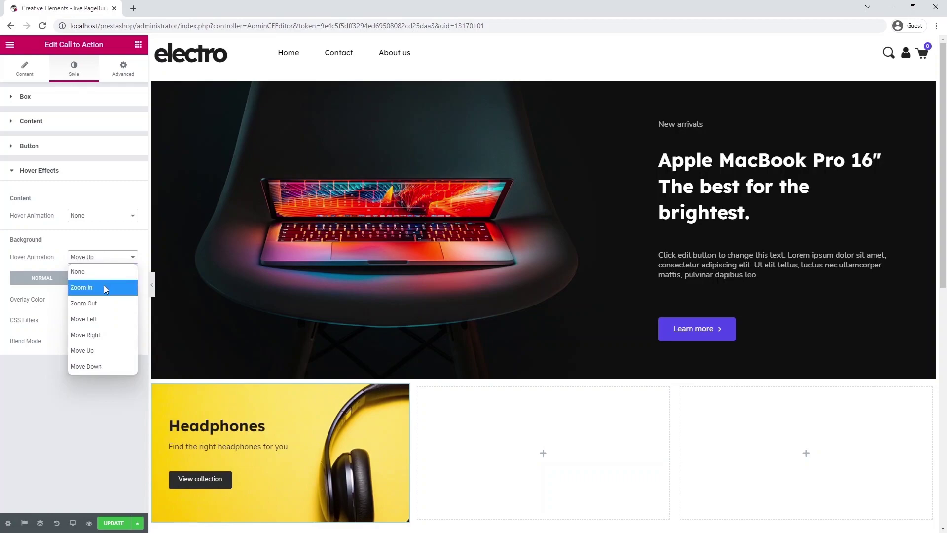
click(104, 286)
click(104, 279)
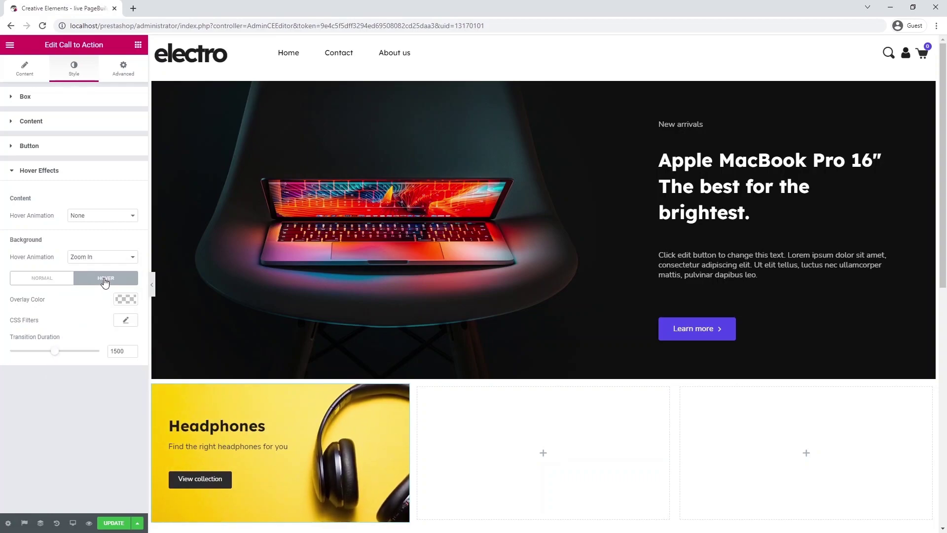
click(126, 299)
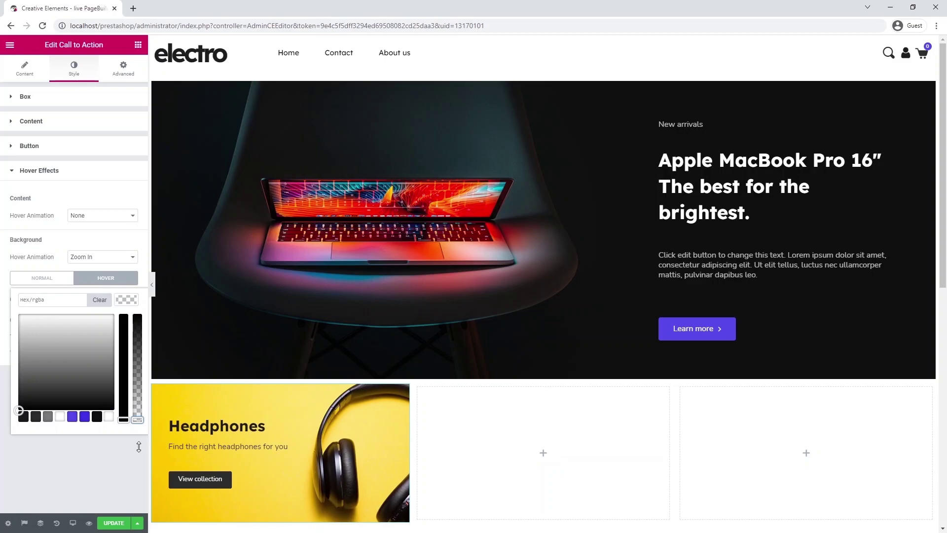
click(137, 448)
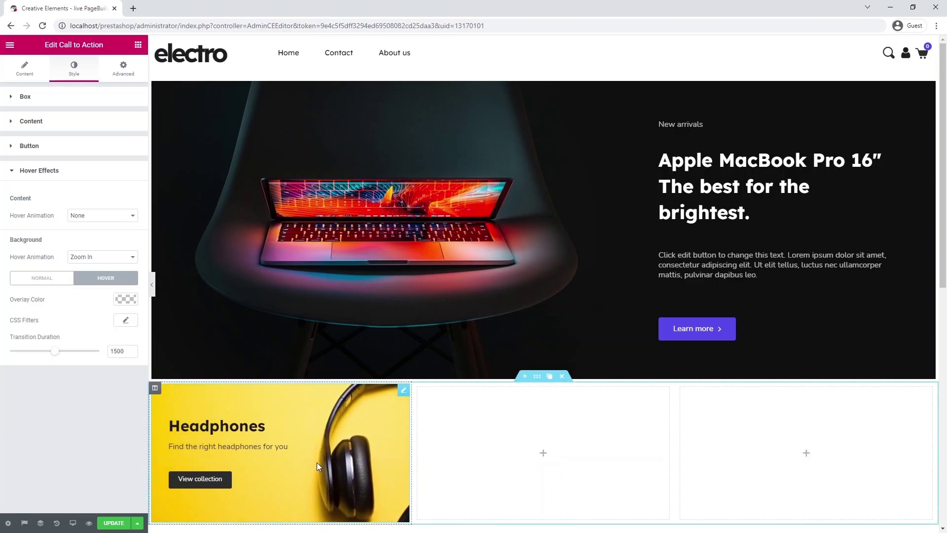
Duplicate the Headphones Call to Action and move the copy into the empty middle column.
right_click(402, 393)
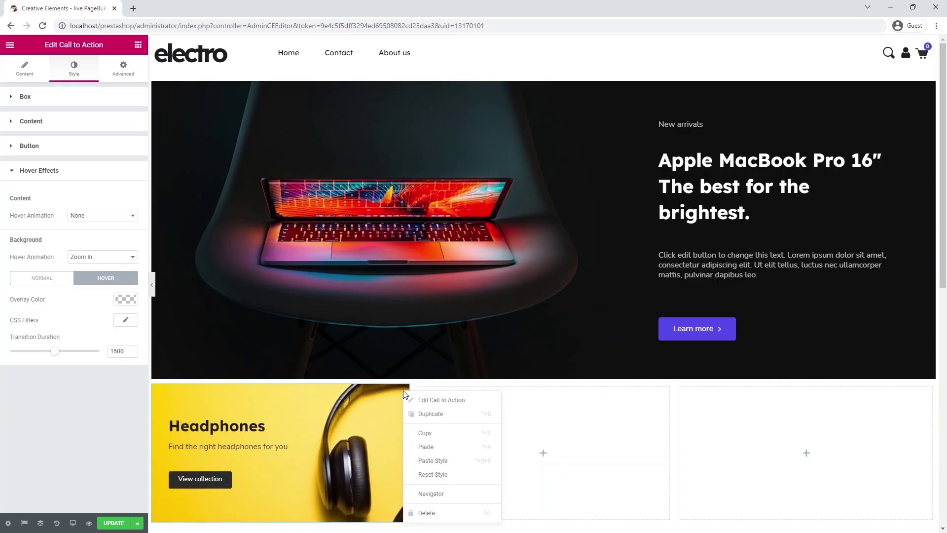
click(421, 419)
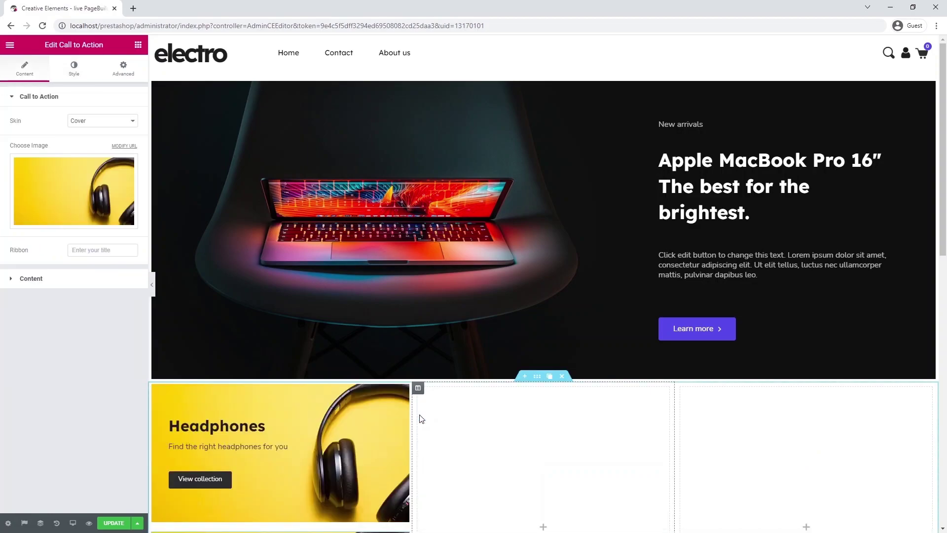
scroll(422, 419, down, 6)
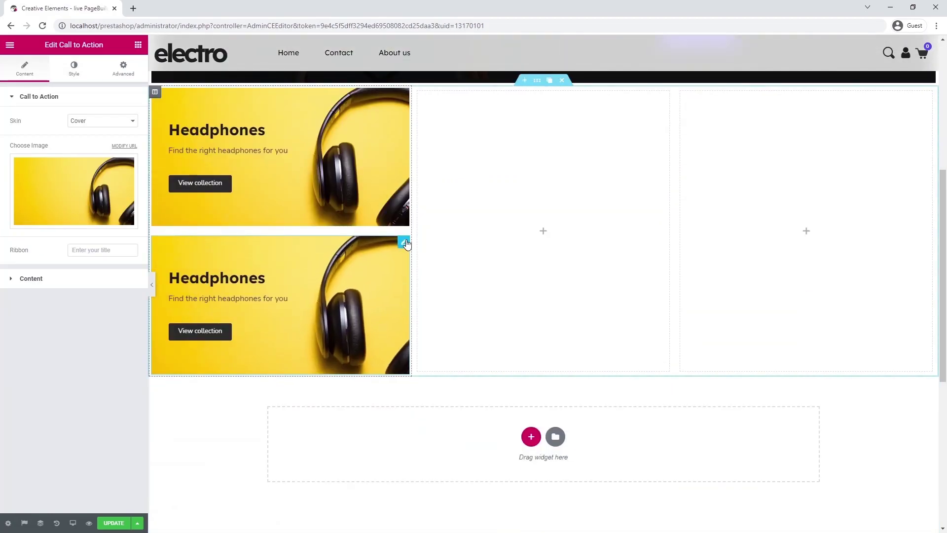
drag(402, 241, 513, 203)
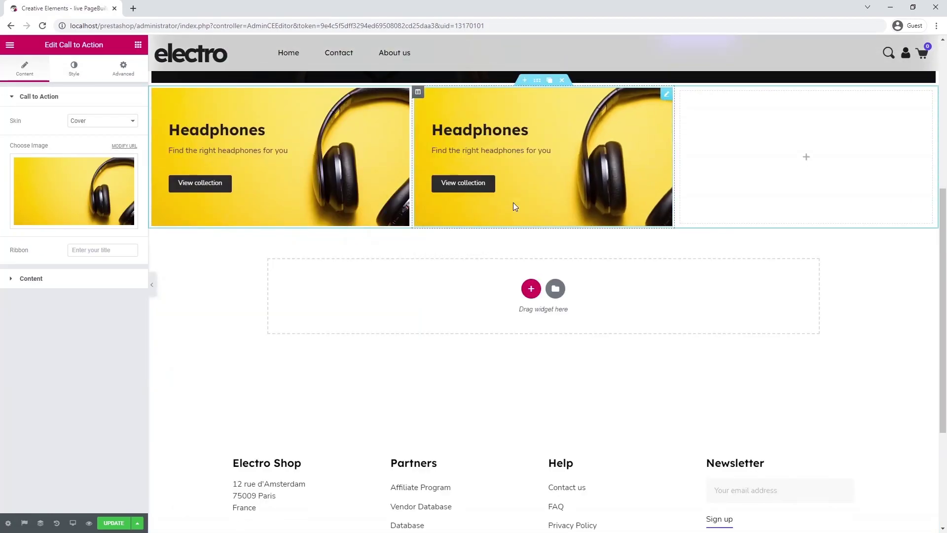
Replace the middle banner's image with featured-phone from the electro folder.
scroll(538, 212, up, 1)
scroll(538, 209, up, 5)
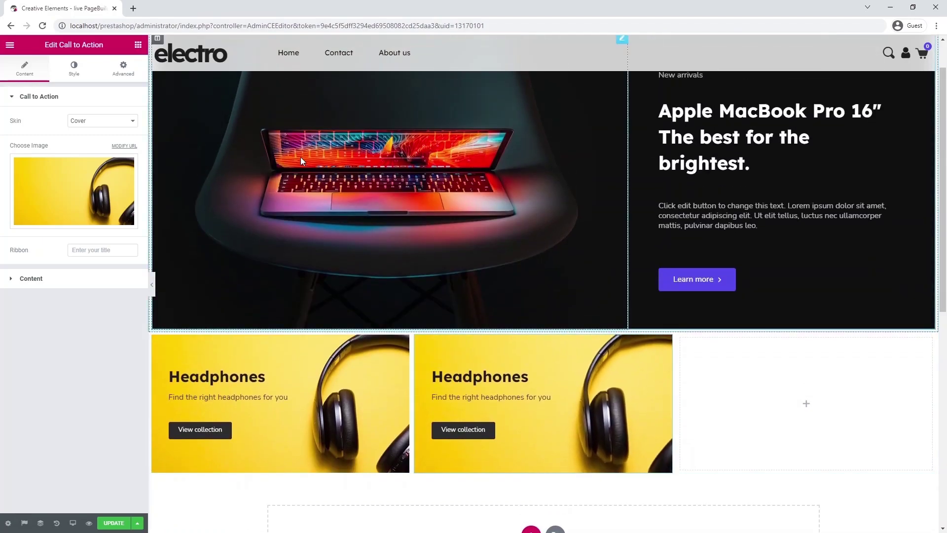
click(55, 179)
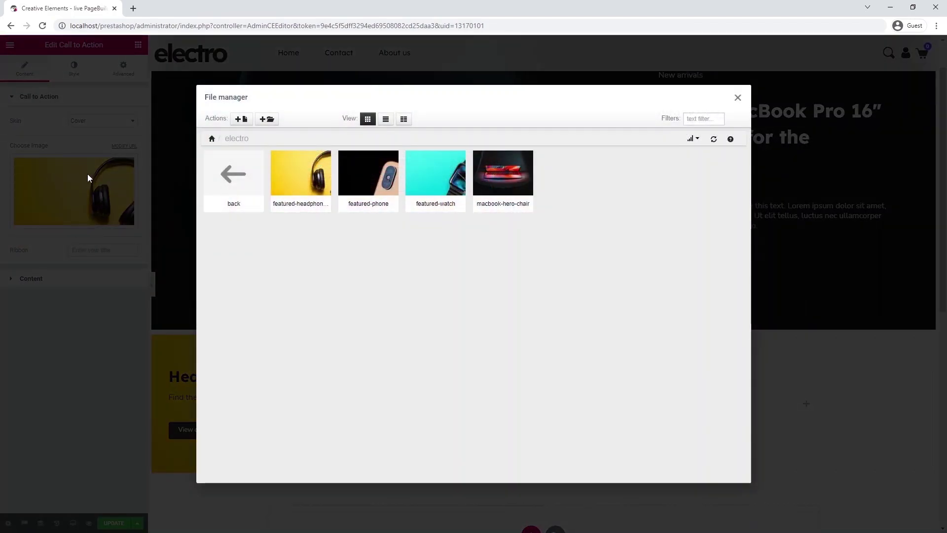
click(376, 163)
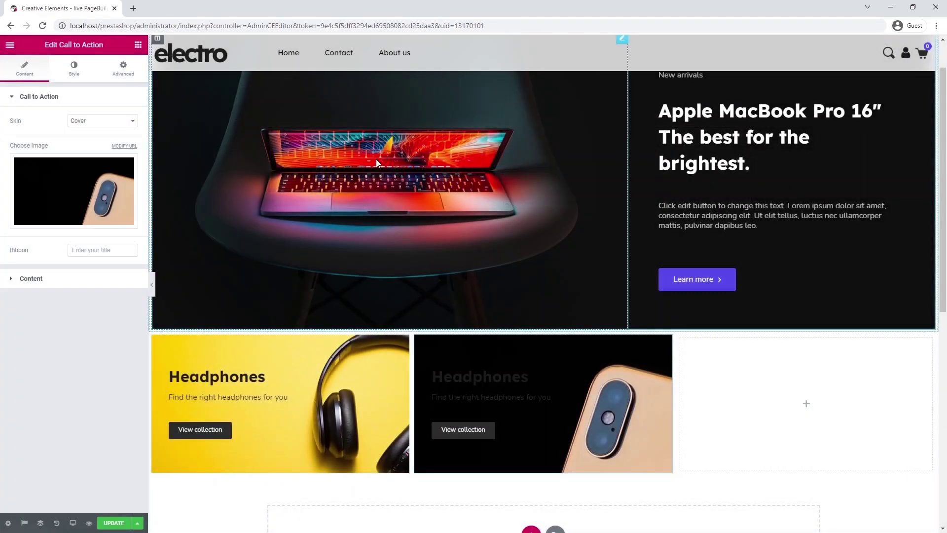
Set the middle banner's title to "Smartphones" and its description to "Just the right amount of everything".
click(36, 279)
click(55, 184)
double_click(56, 183)
text(Smartphones)
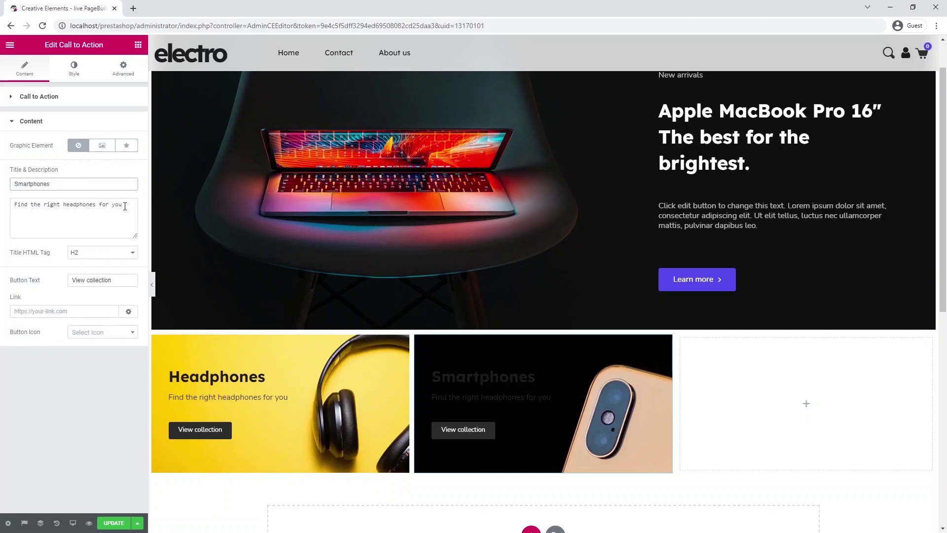
click(125, 206)
triple_click(124, 206)
text(Just the right amount of everything)
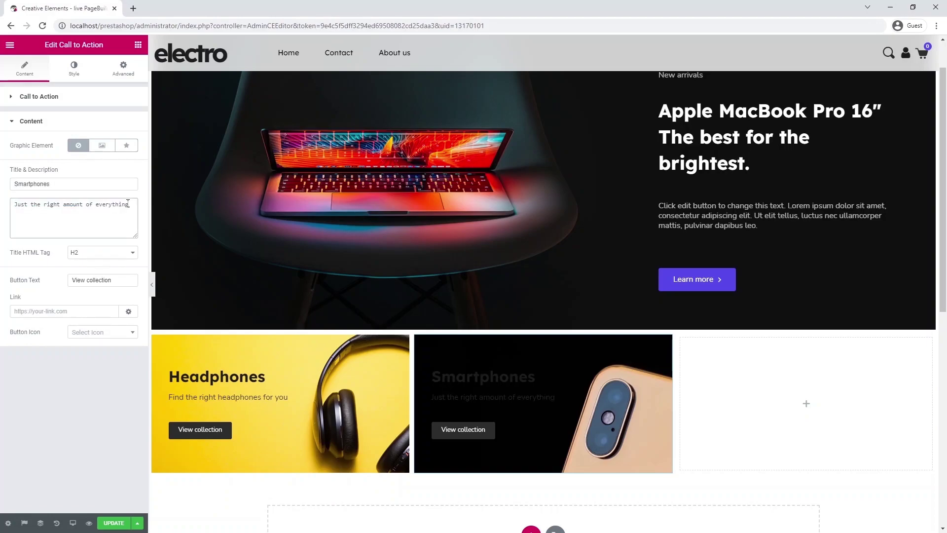
Set the Smartphones banner's title color and description color to #ffffff.
click(77, 71)
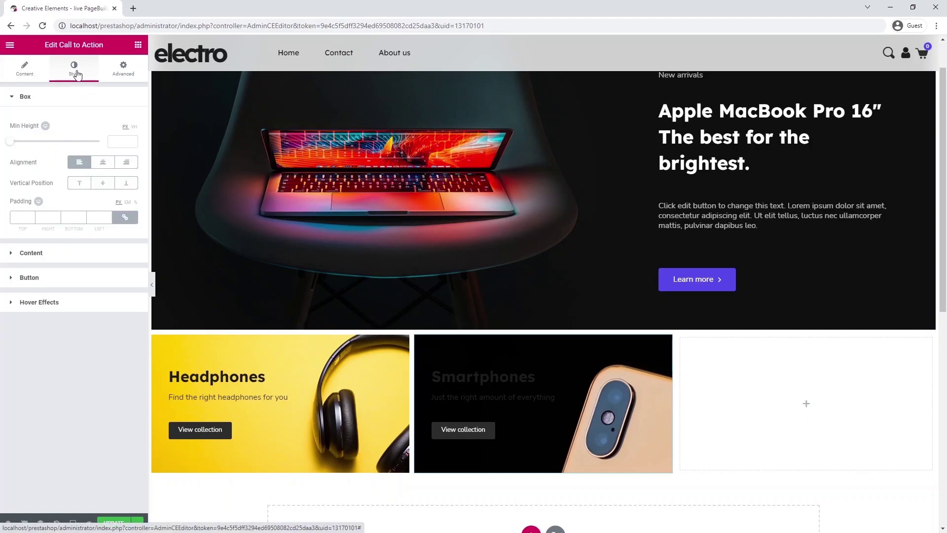
click(63, 258)
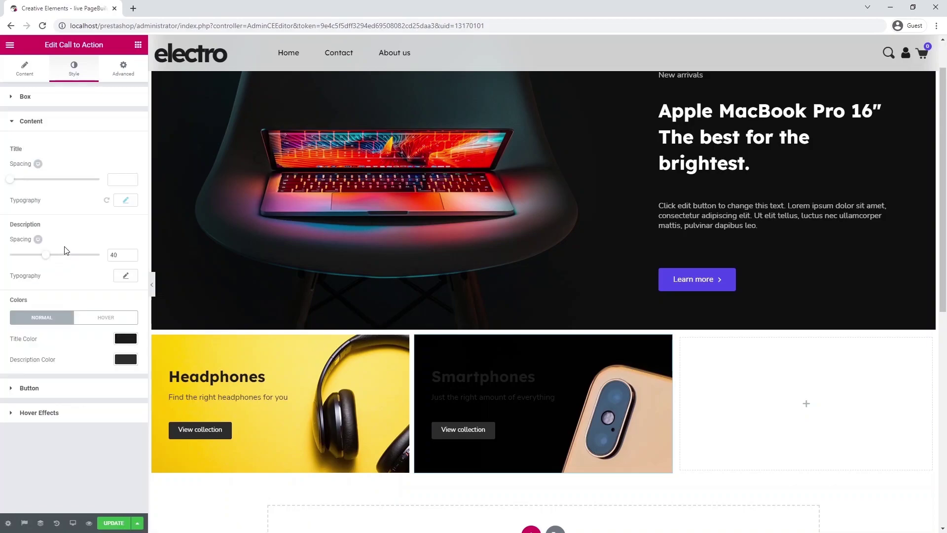
click(125, 339)
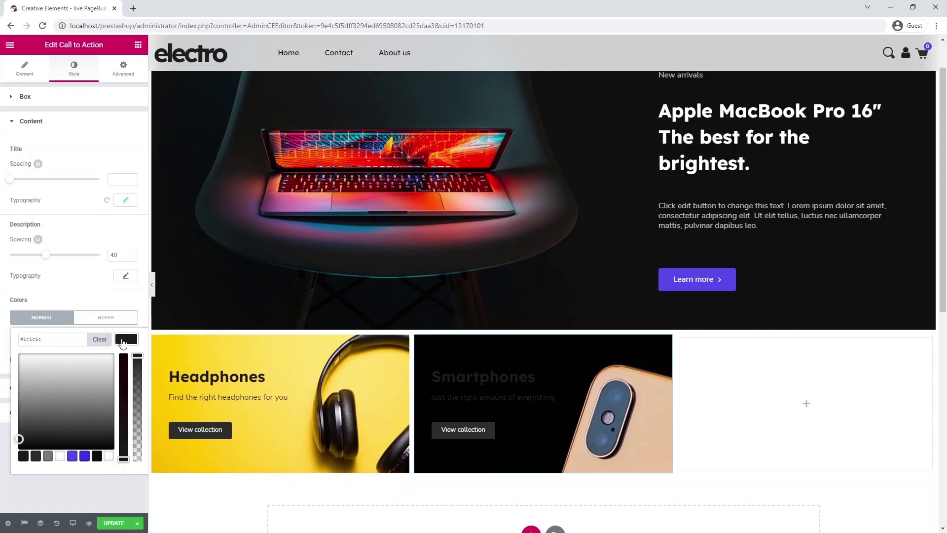
click(60, 456)
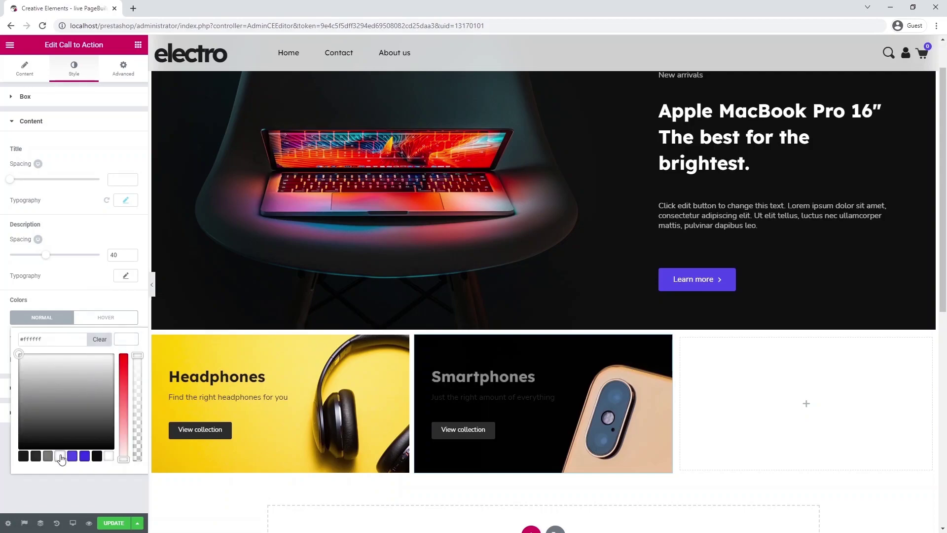
click(126, 340)
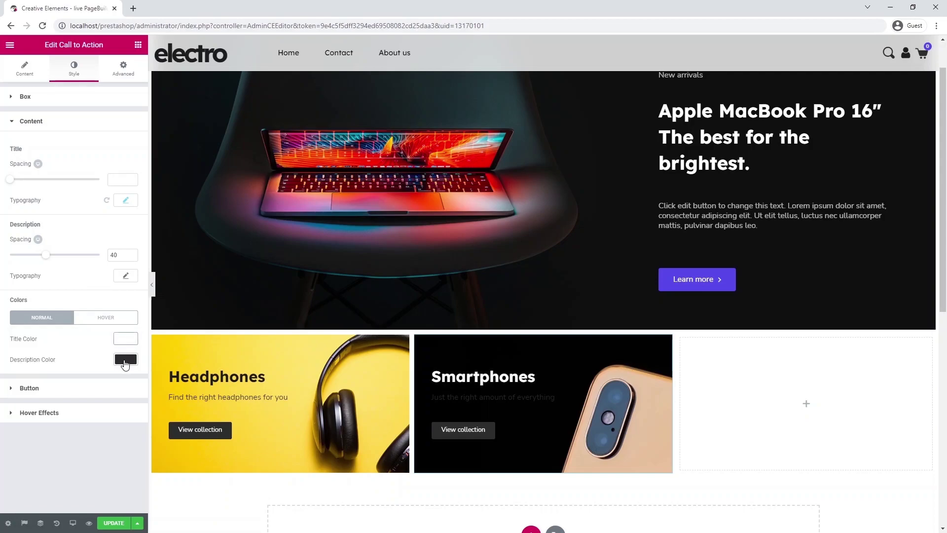
click(126, 360)
click(59, 476)
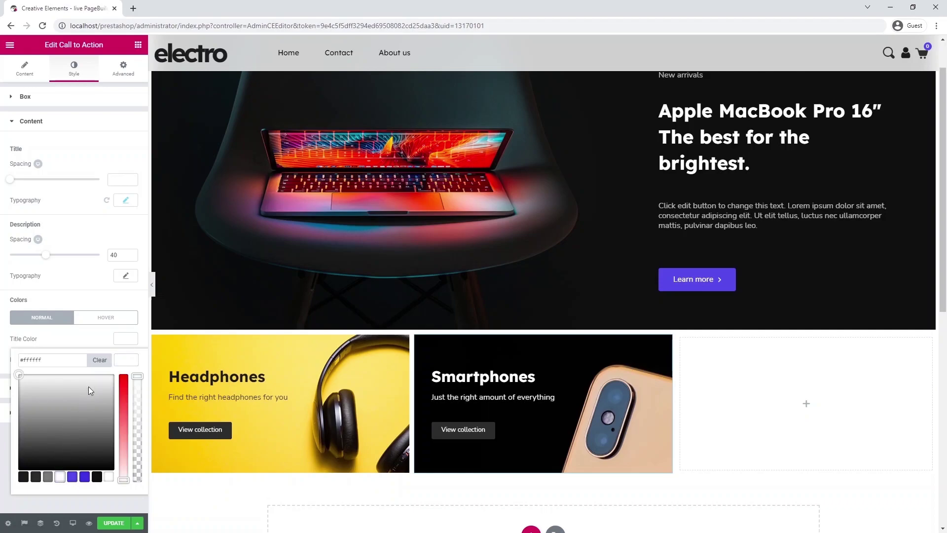
Set the Smartphones banner's button background color to the same purple as the Learn more button.
click(127, 359)
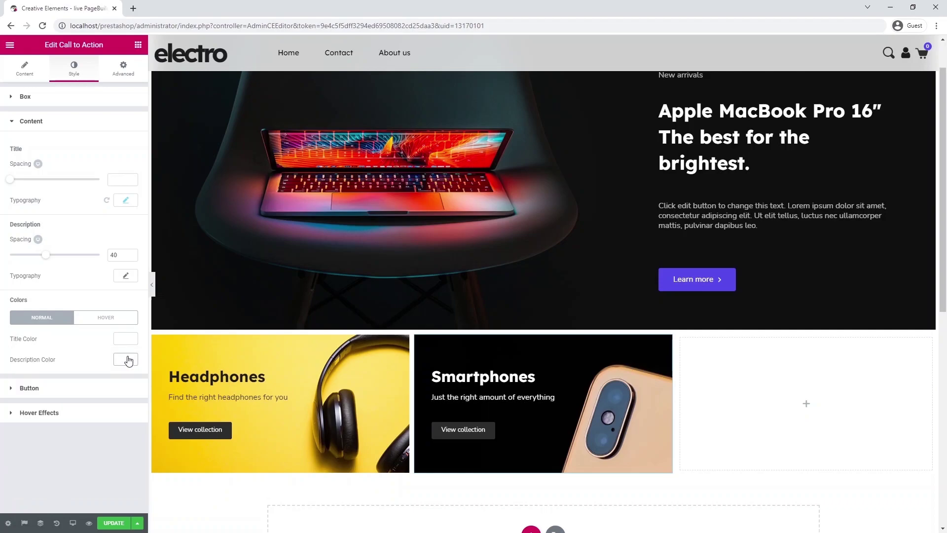
click(103, 390)
click(131, 260)
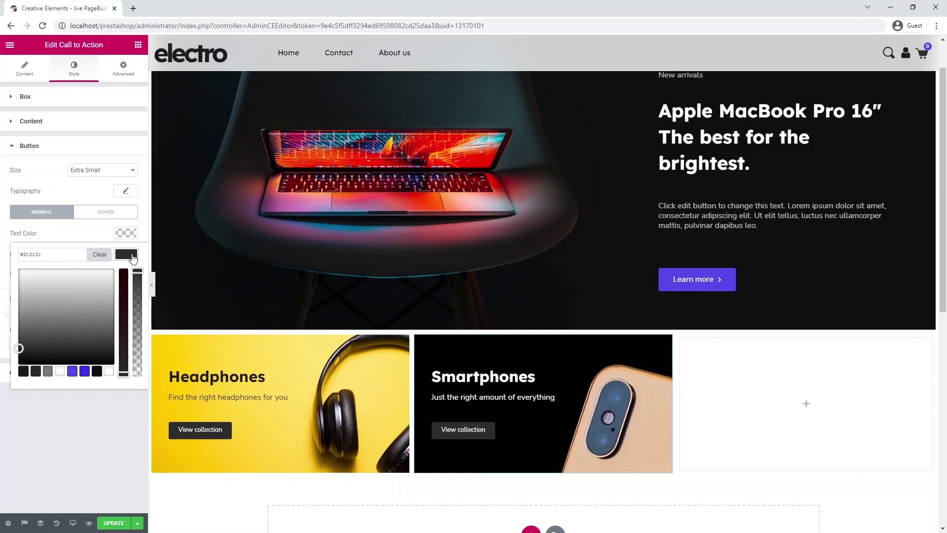
click(72, 371)
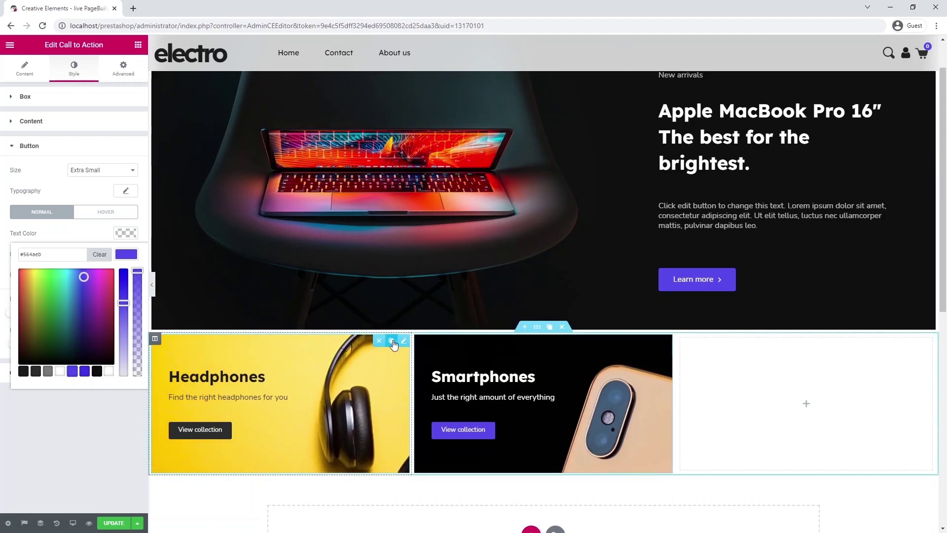
Duplicate the Headphones banner into the empty third column and replace the copy's image with featured-watch.
click(392, 341)
drag(402, 341, 767, 373)
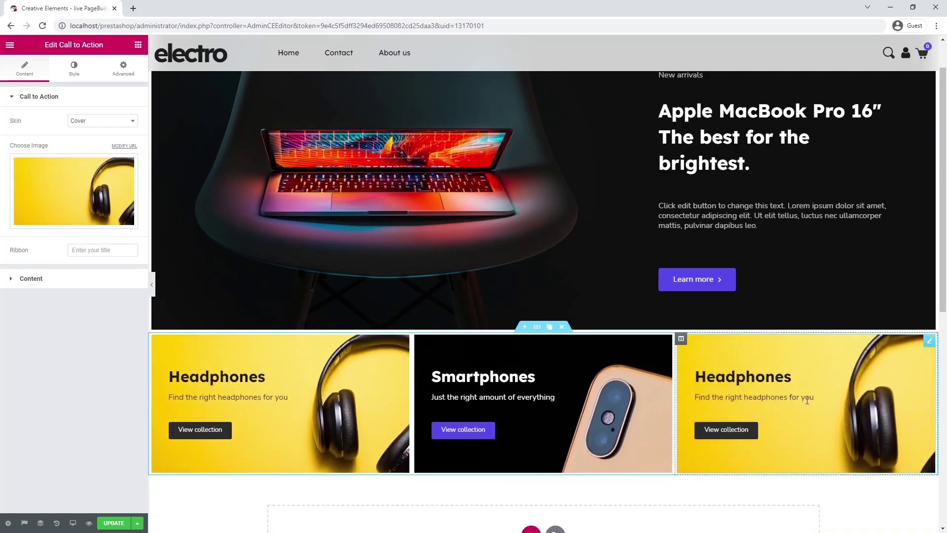
scroll(812, 408, up, 1)
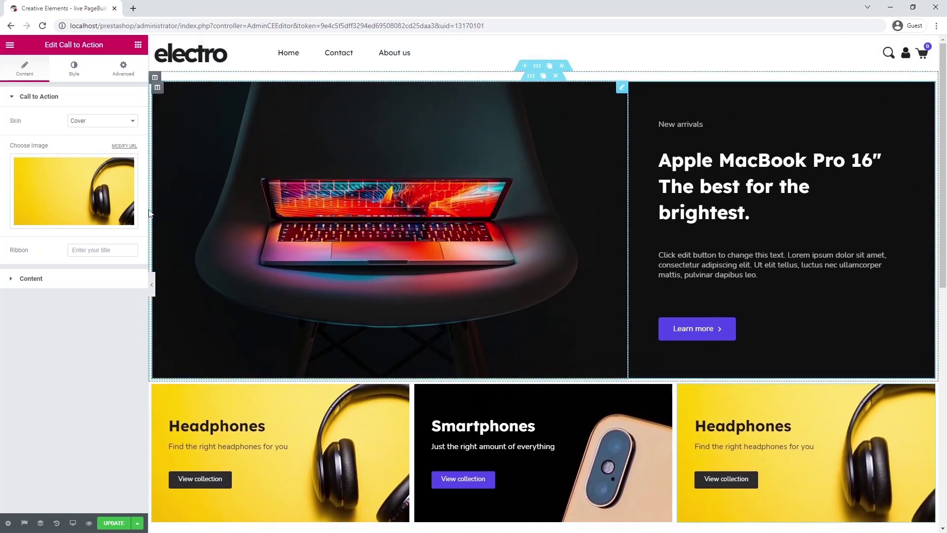
click(79, 189)
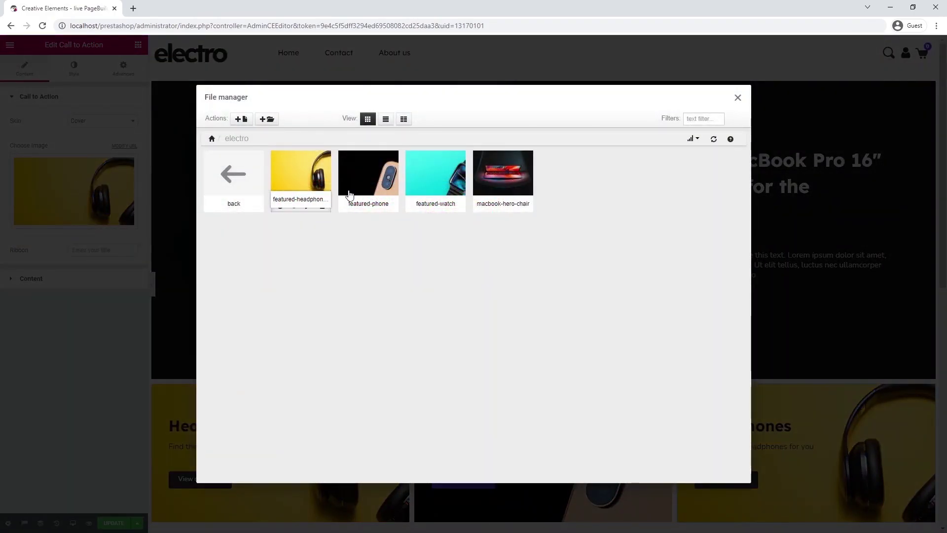
click(442, 183)
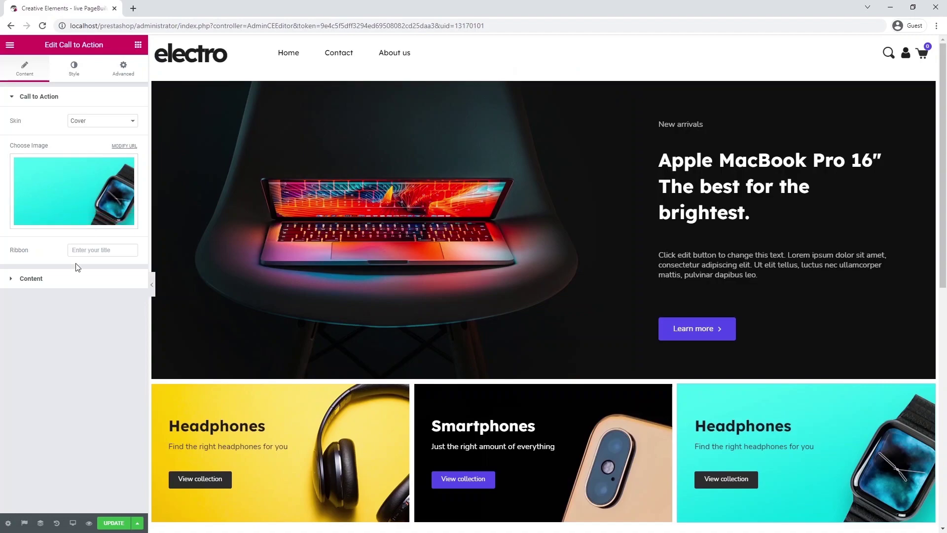
Set the third banner's title to "Smartwatches" and its description to "Ultimate device for a healthy life".
click(73, 280)
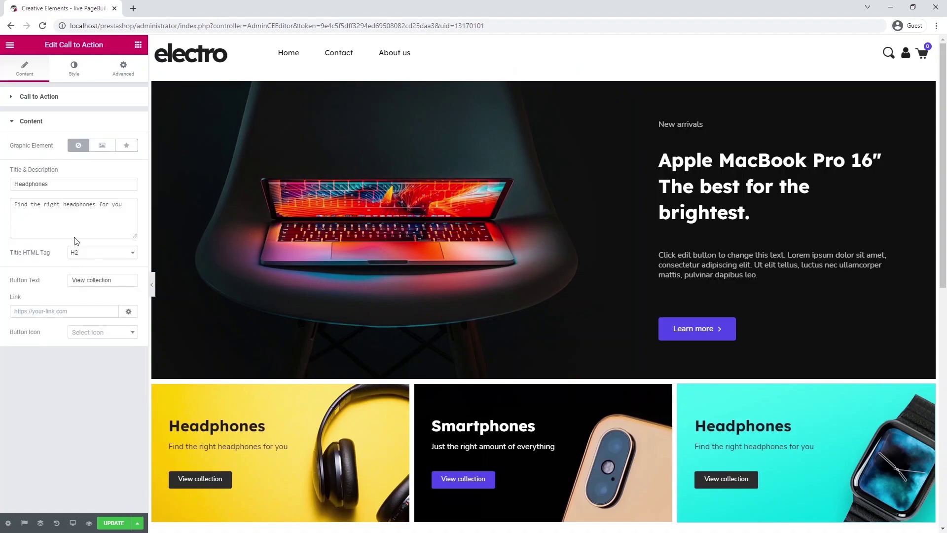
click(56, 183)
double_click(56, 183)
text(Smartwatches)
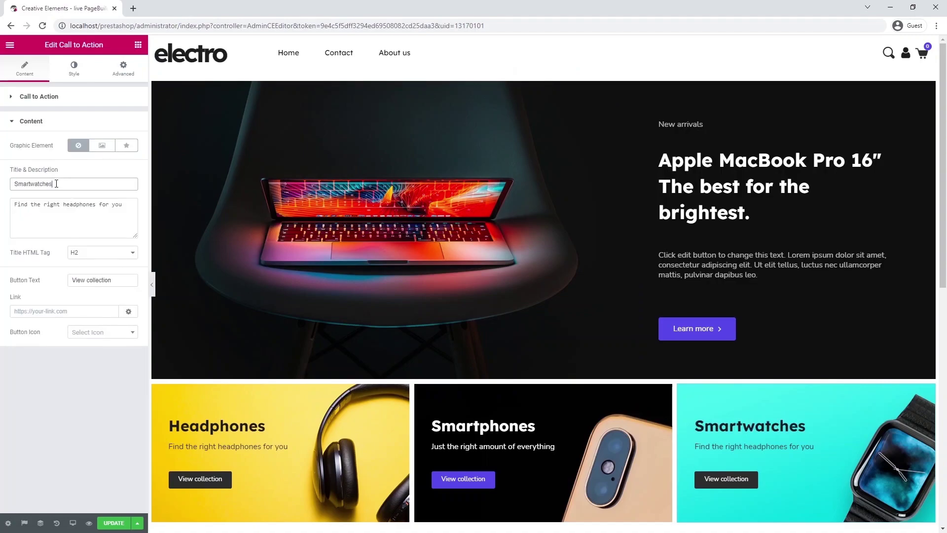
click(128, 204)
key(ctrl+a)
text(Ultimate device for a healthy life)
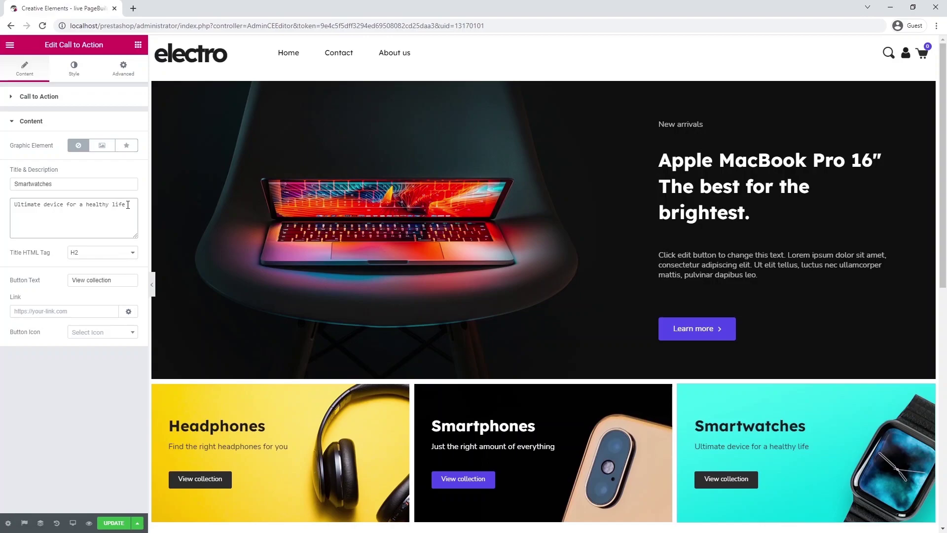
click(152, 285)
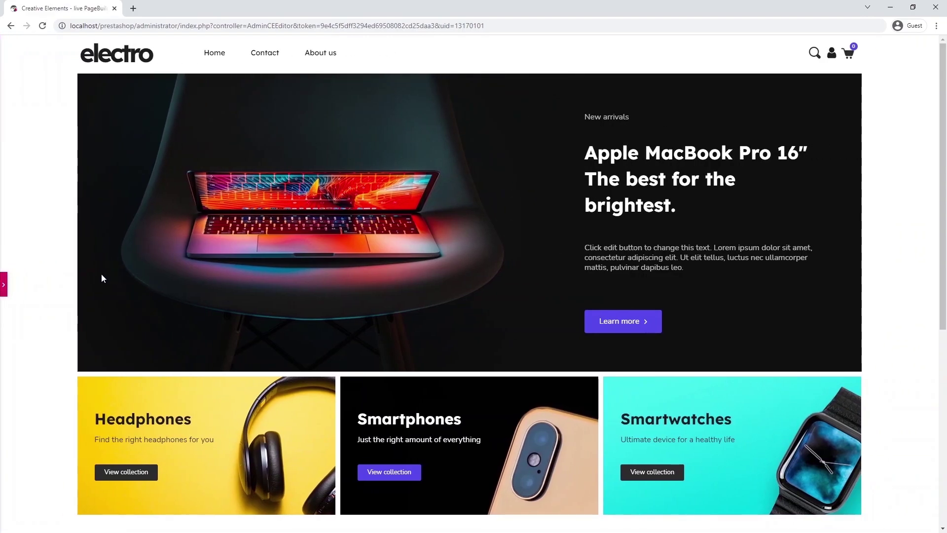
click(4, 285)
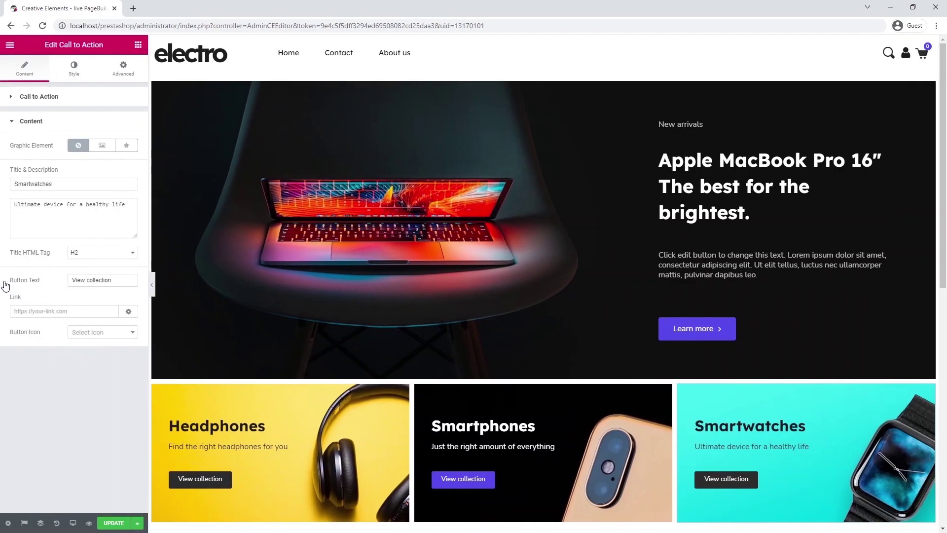
Switch to the tablet preview and set the Apple MacBook Pro heading's tablet font size to 25 px.
click(72, 524)
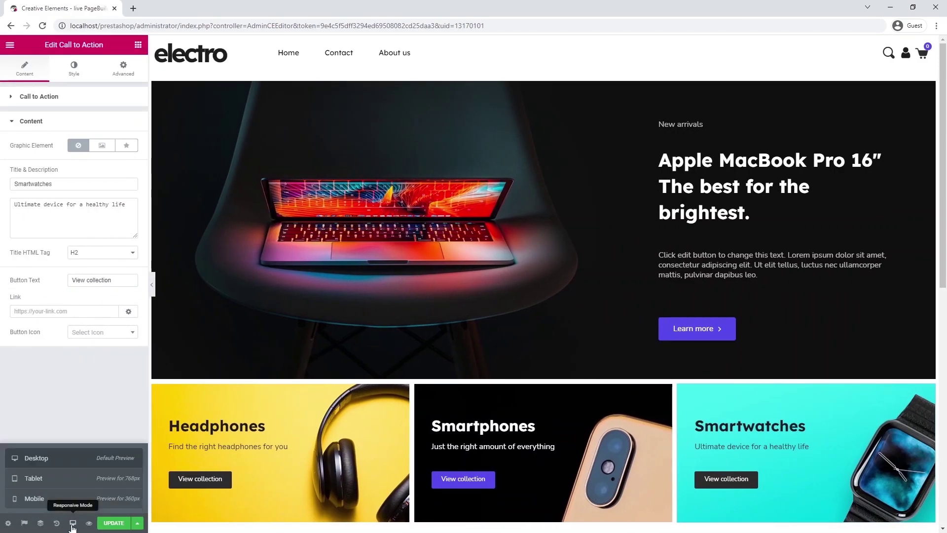
click(73, 483)
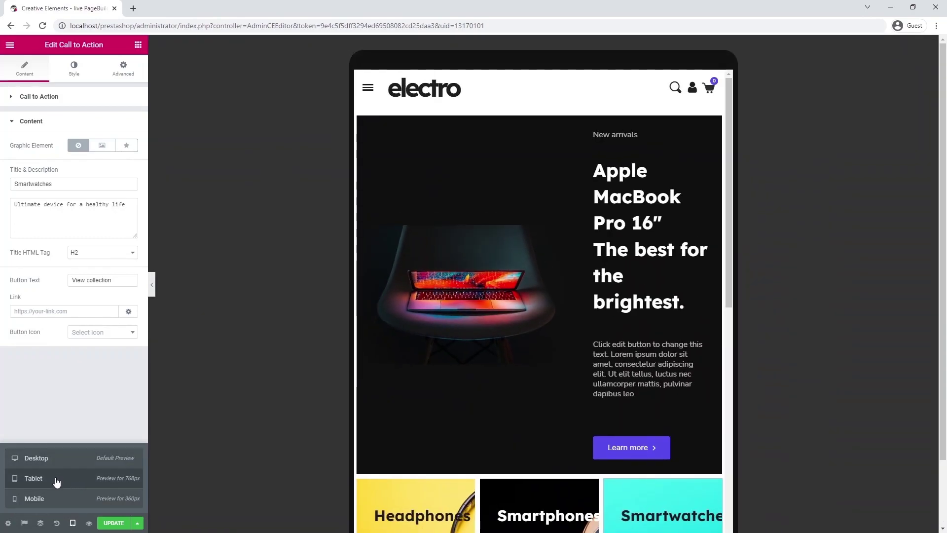
click(682, 219)
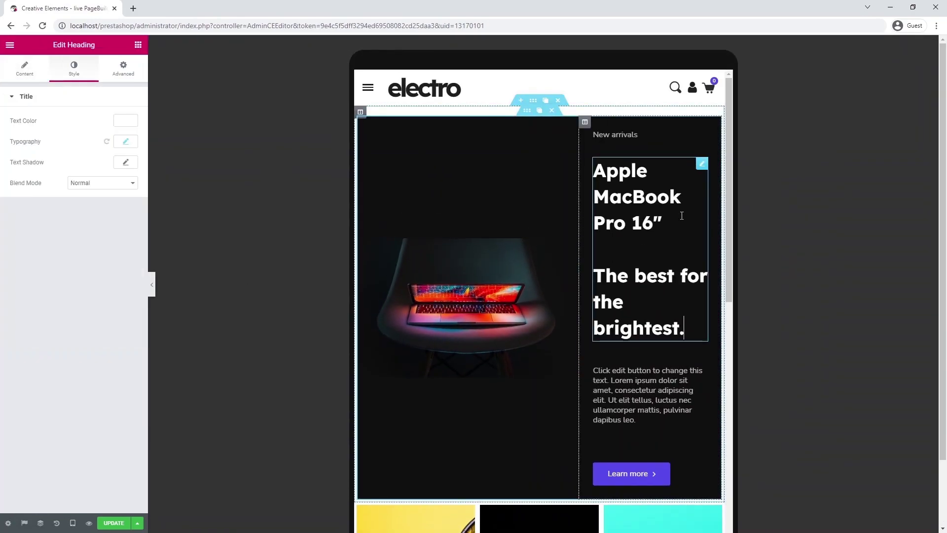
click(127, 143)
click(112, 201)
text(25)
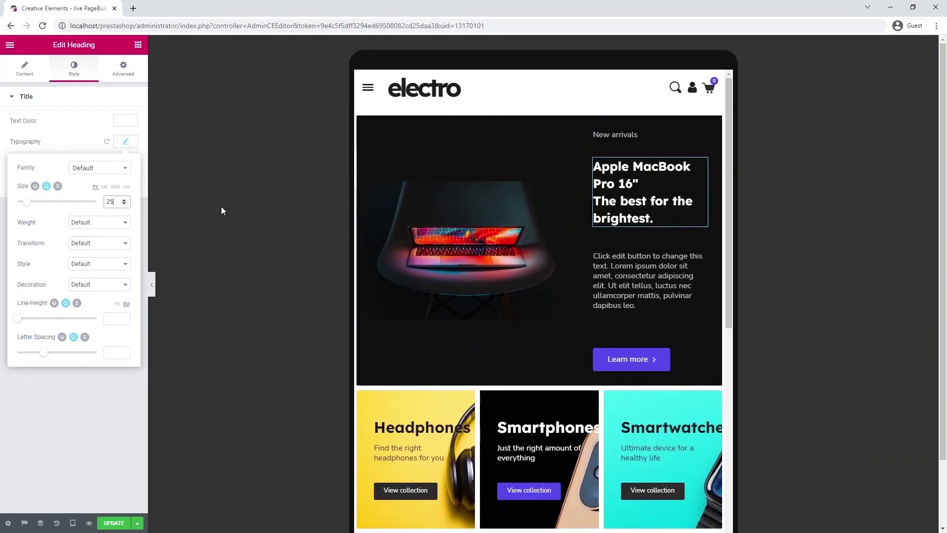
Set the tablet margins of the hero paragraph and the Learn more button to 0 on all sides.
click(672, 255)
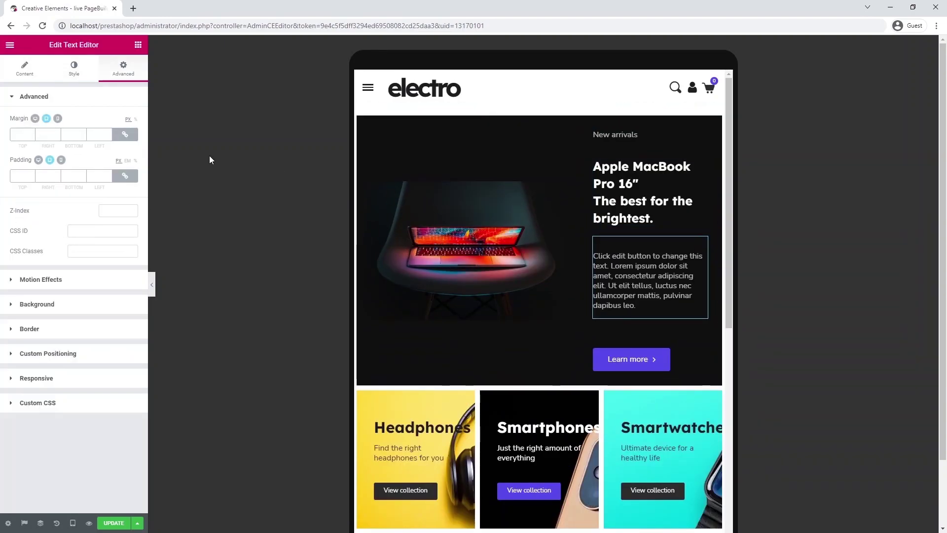
click(125, 134)
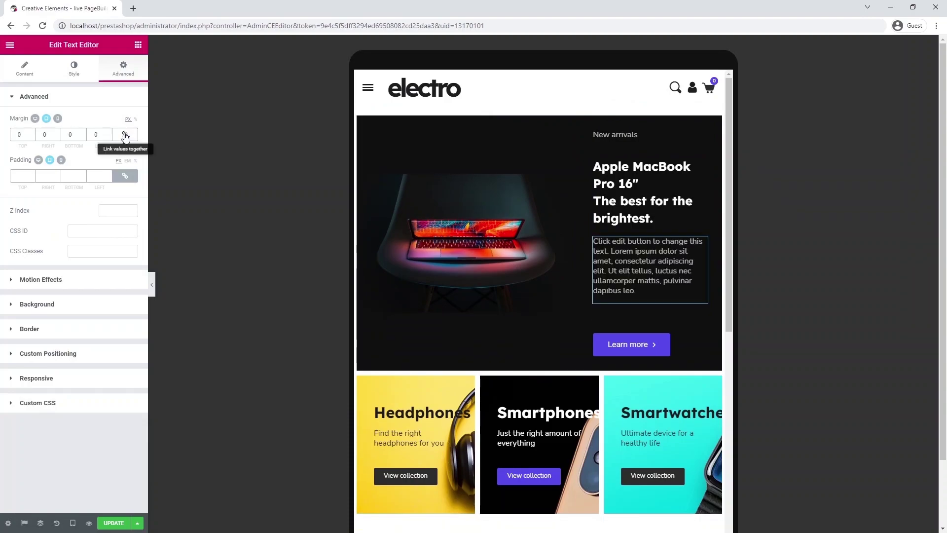
click(624, 329)
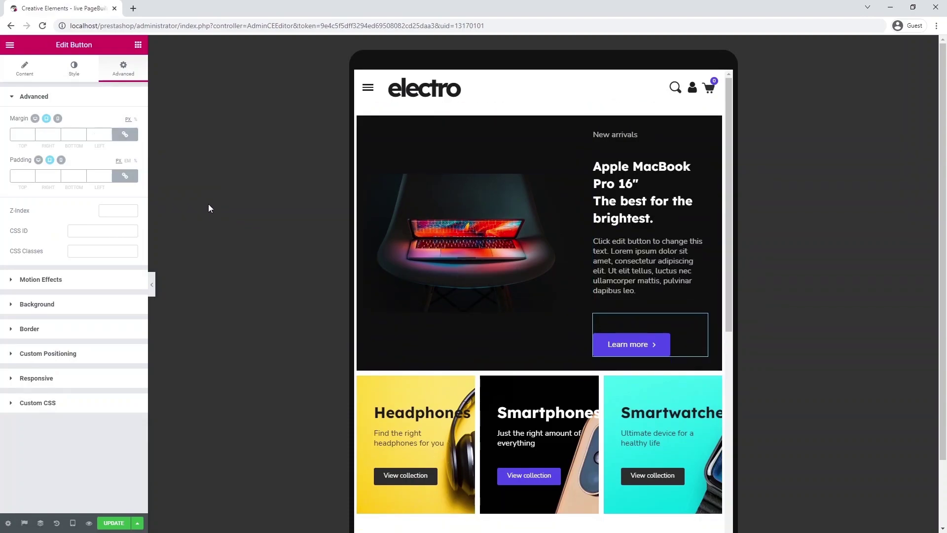
click(125, 134)
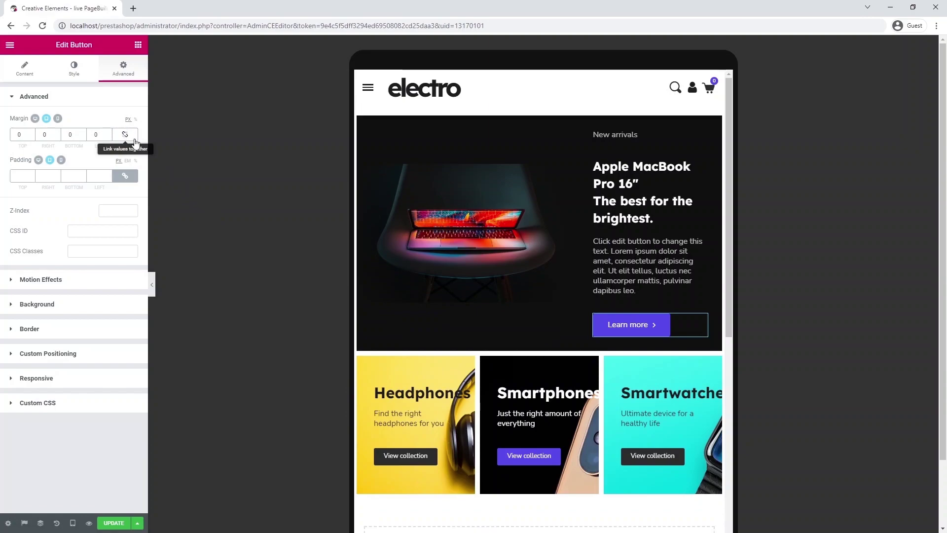
Set the Headphones banner's title font size for tablet to 24 px.
click(459, 395)
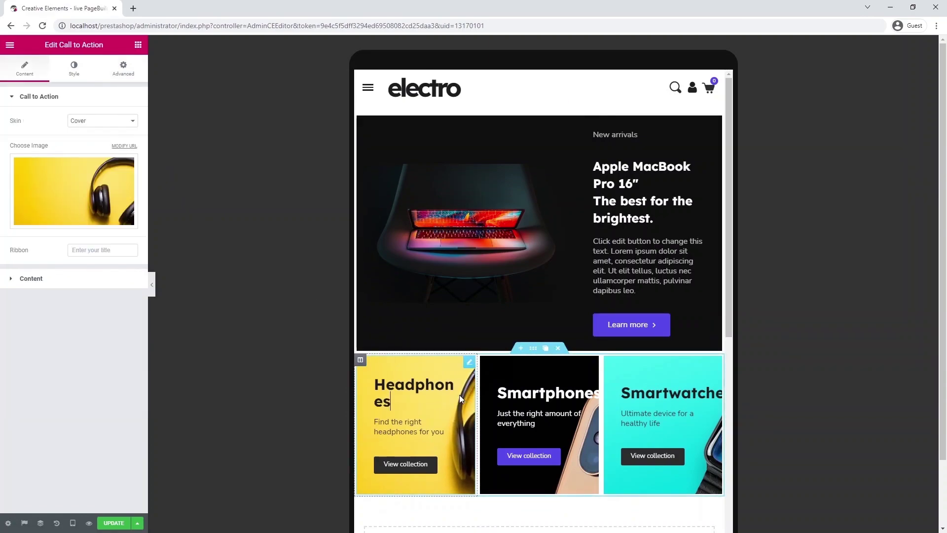
click(73, 68)
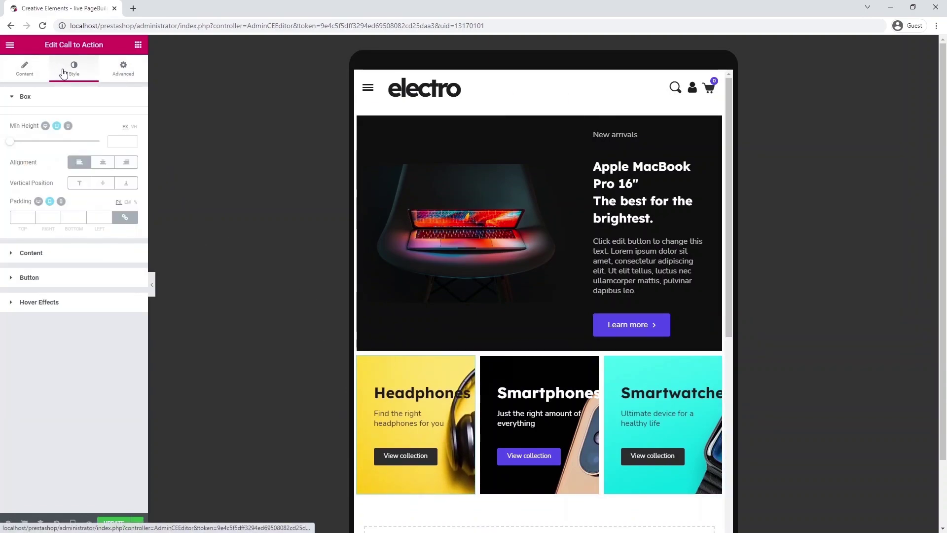
click(82, 254)
click(125, 200)
click(114, 260)
text(24)
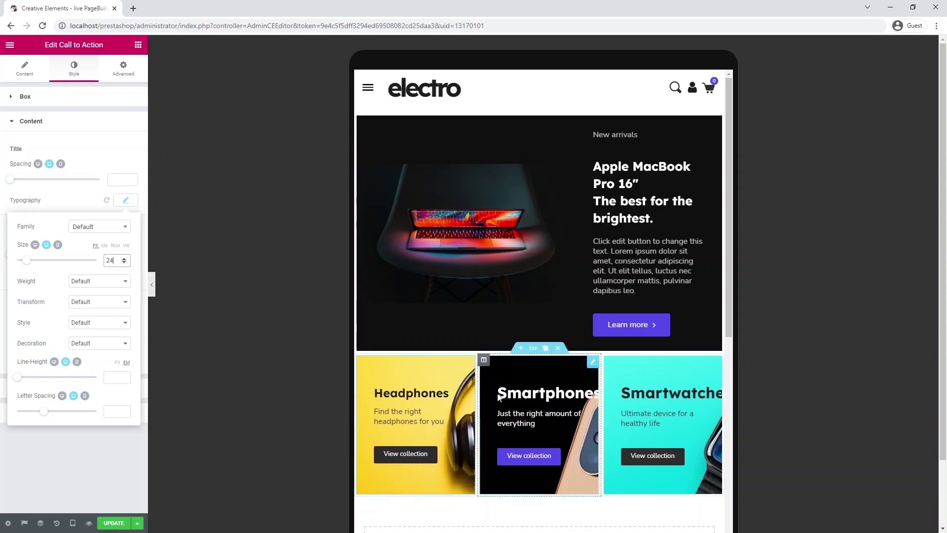
Set the Smartphones banner's title font size for tablet to 24 px.
click(523, 393)
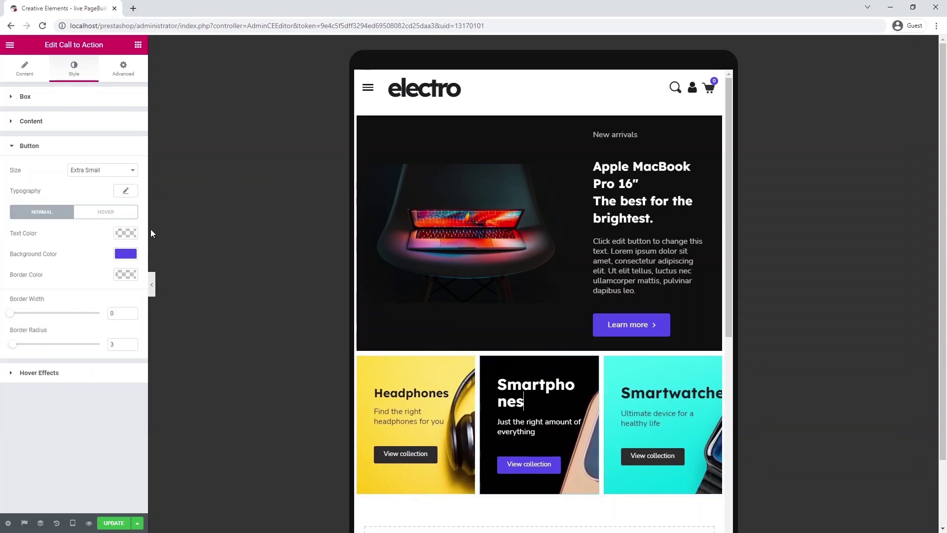
click(103, 128)
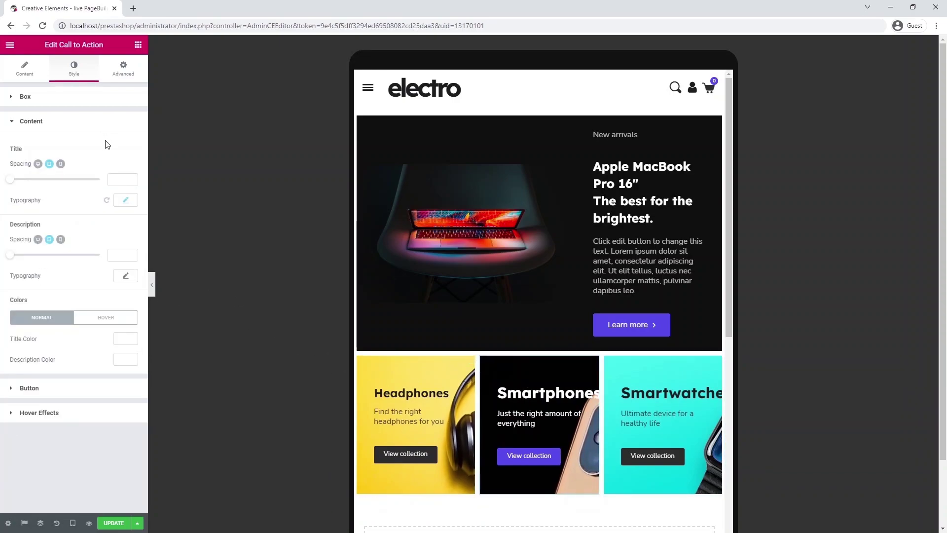
click(128, 203)
click(119, 257)
text(24)
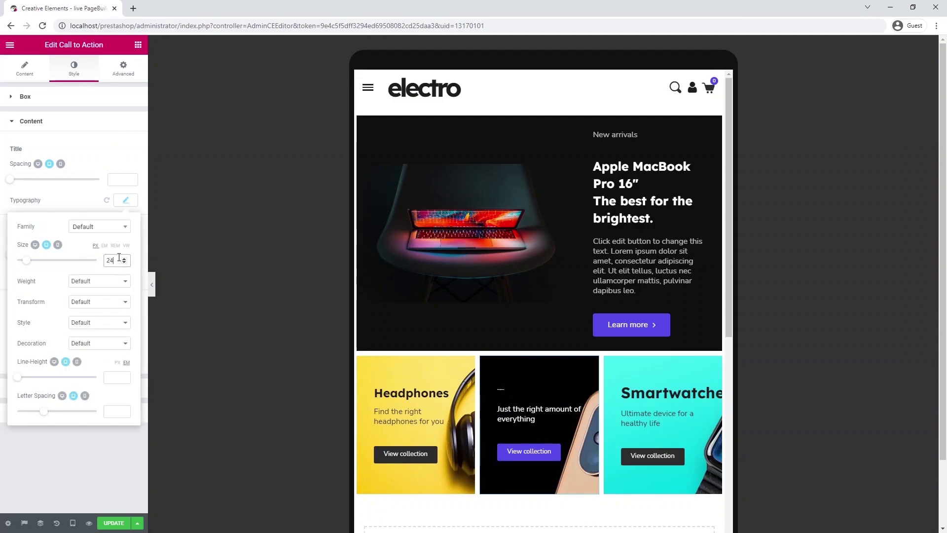
Copy the Headphones banner and paste its style onto the Smartwatches banner.
right_click(472, 362)
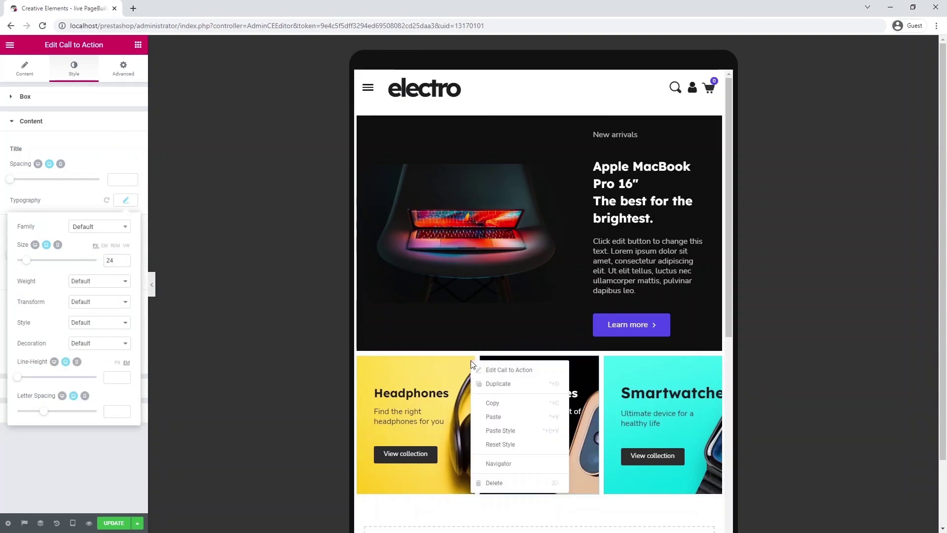
click(482, 405)
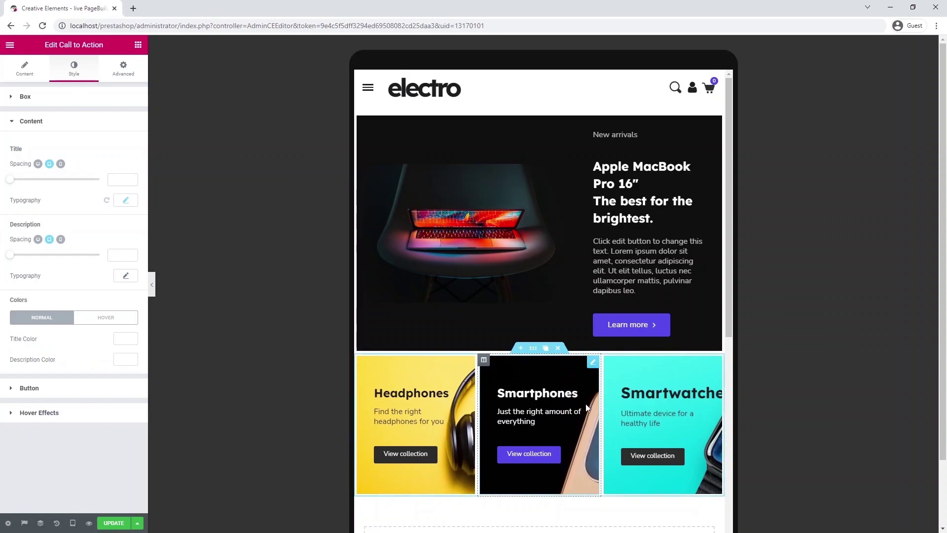
right_click(718, 367)
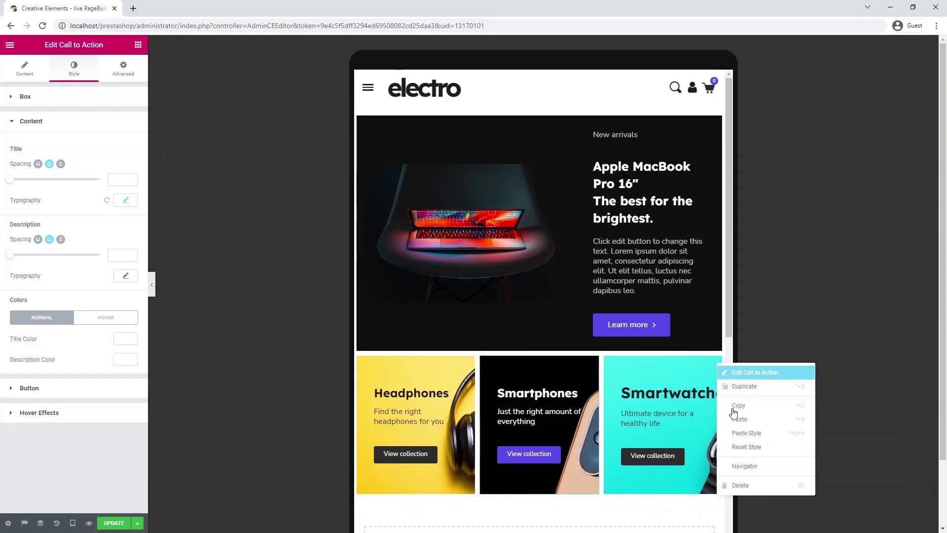
click(744, 434)
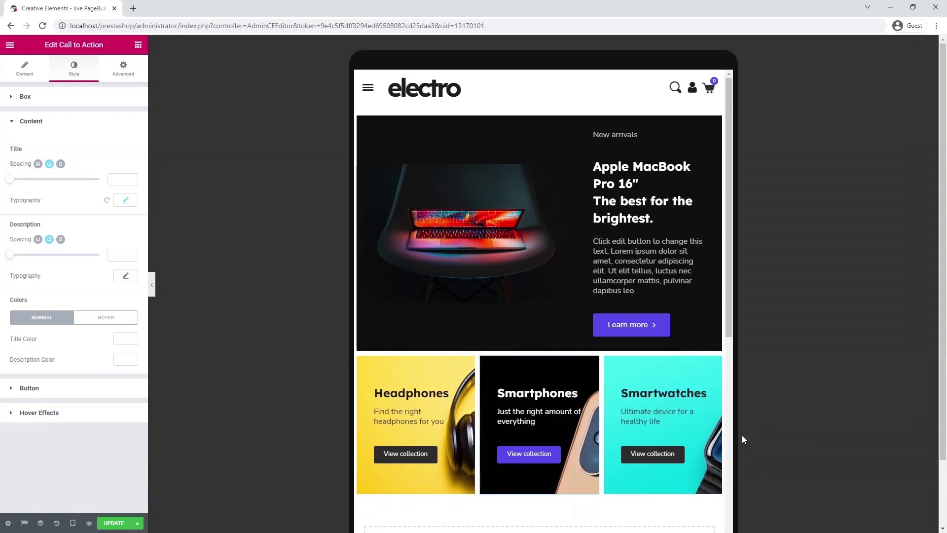
Set the hero heading's font size to 22 px for the mobile view.
click(73, 523)
click(70, 503)
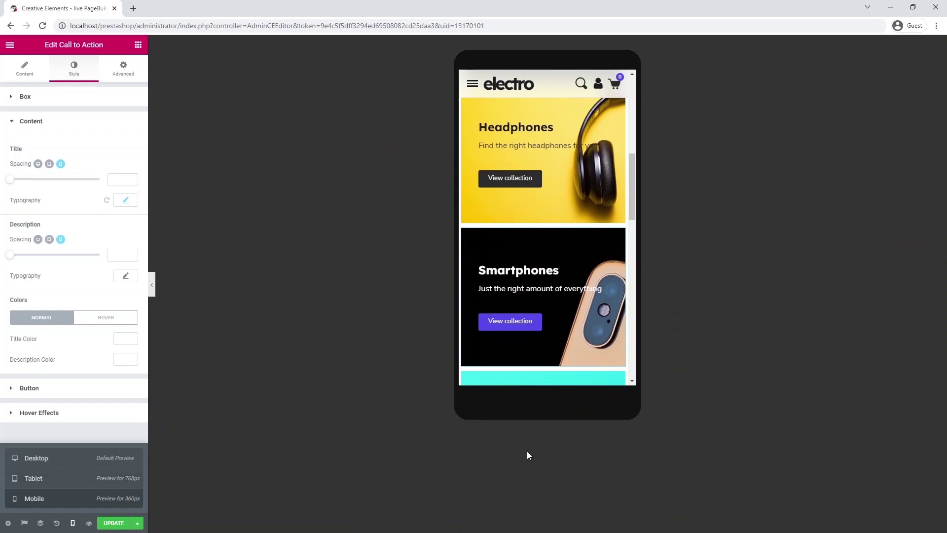
scroll(635, 334, down, 4)
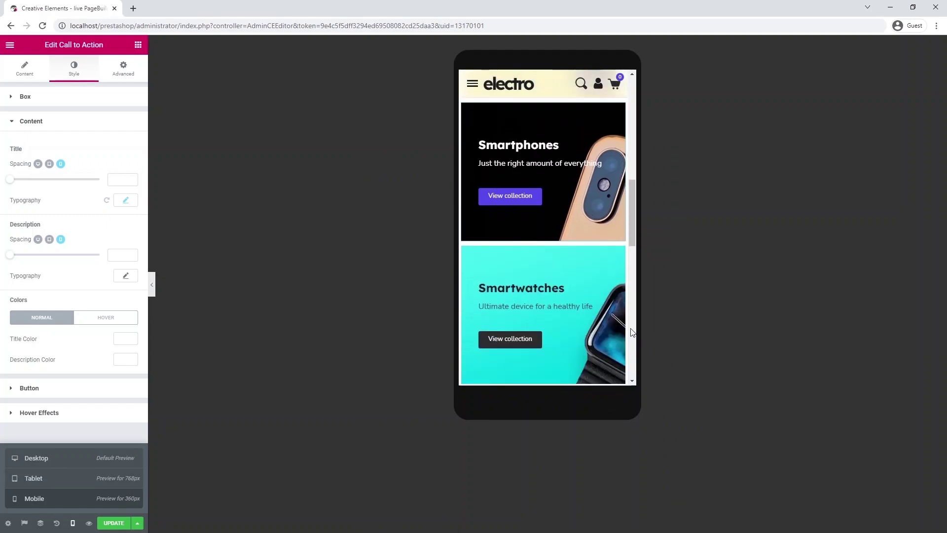
scroll(633, 333, up, 7)
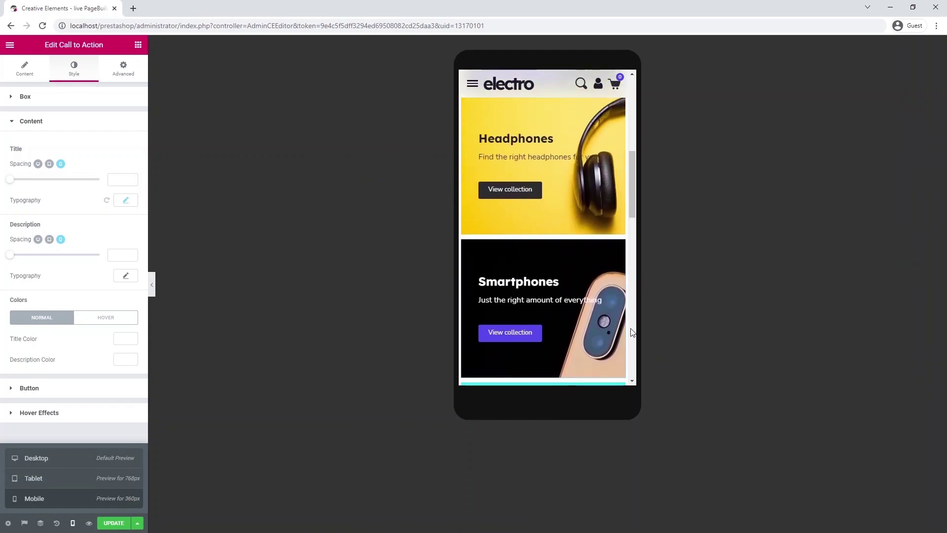
scroll(632, 333, up, 3)
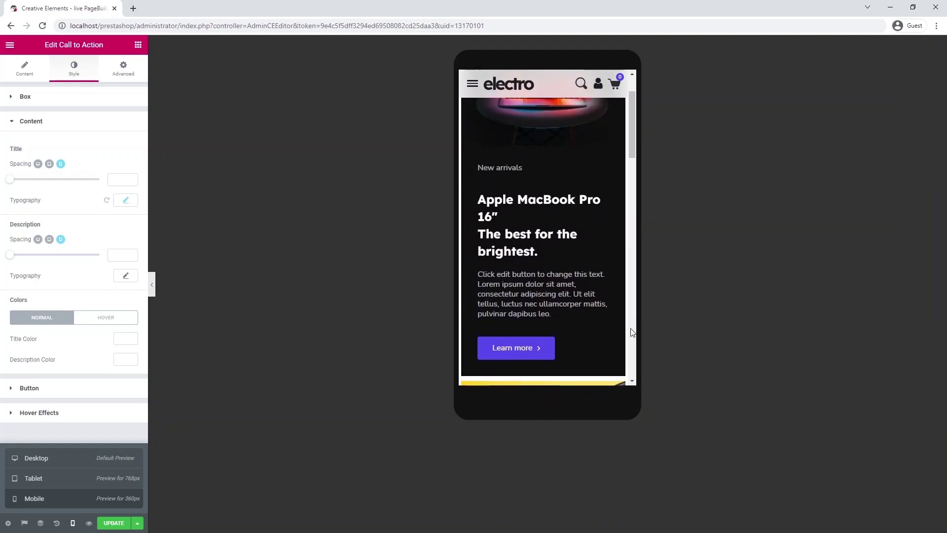
click(546, 227)
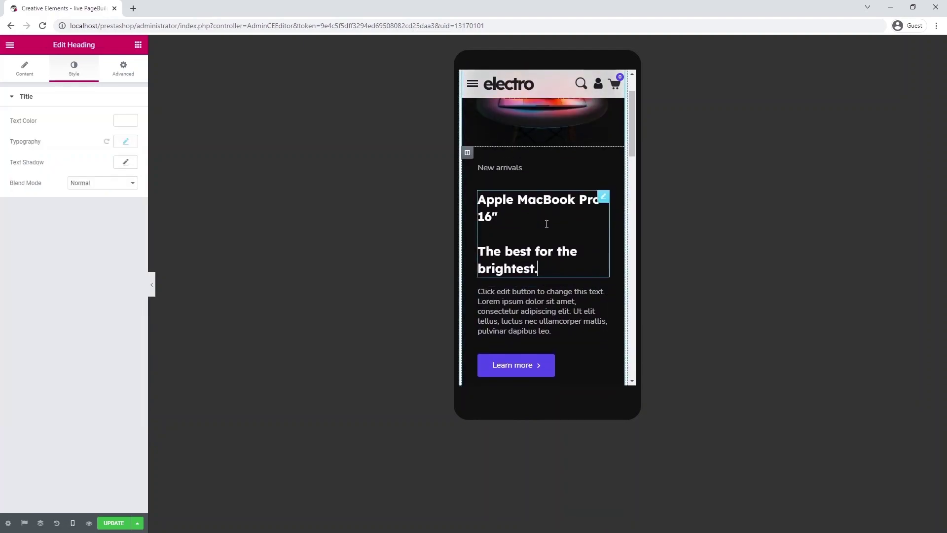
click(128, 142)
click(112, 199)
text(22)
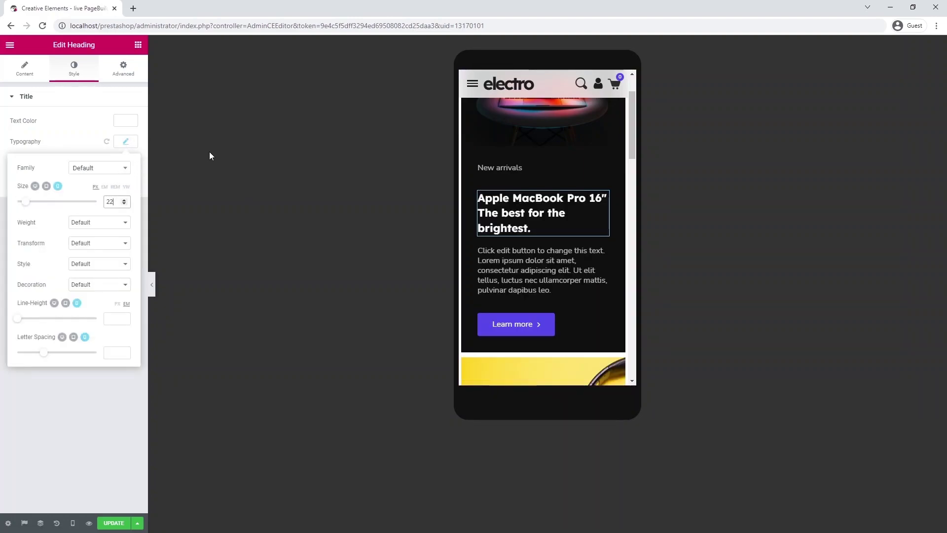
scroll(633, 205, up, 1)
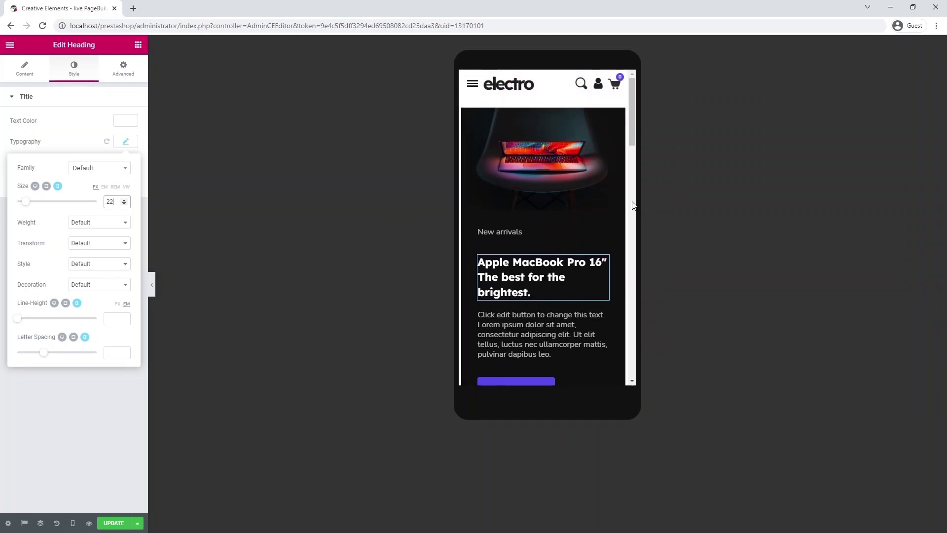
Save the home page design and exit the page builder to the back office.
click(111, 524)
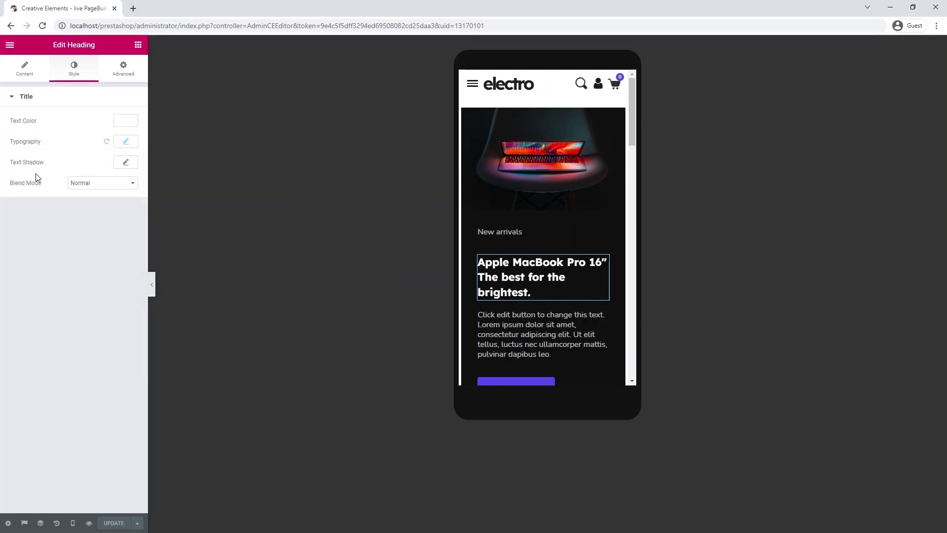
click(10, 45)
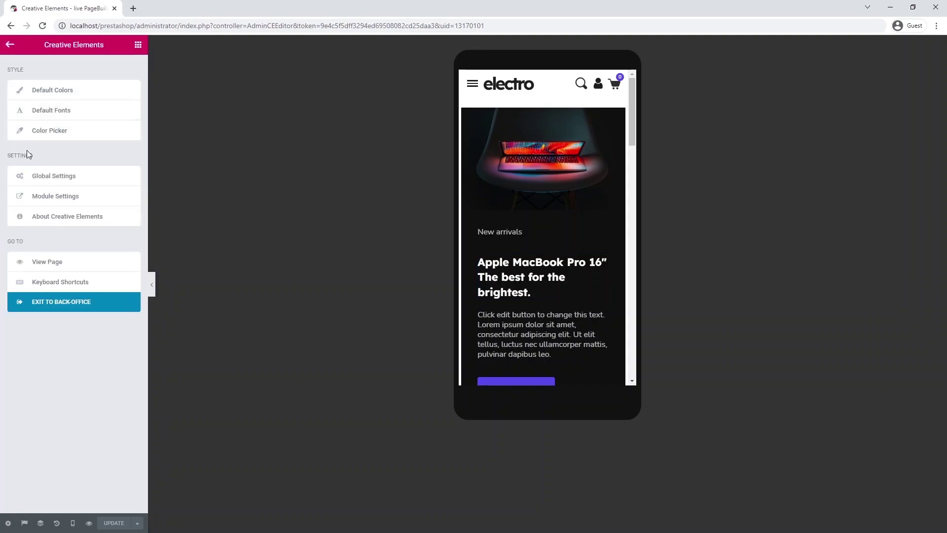
click(43, 308)
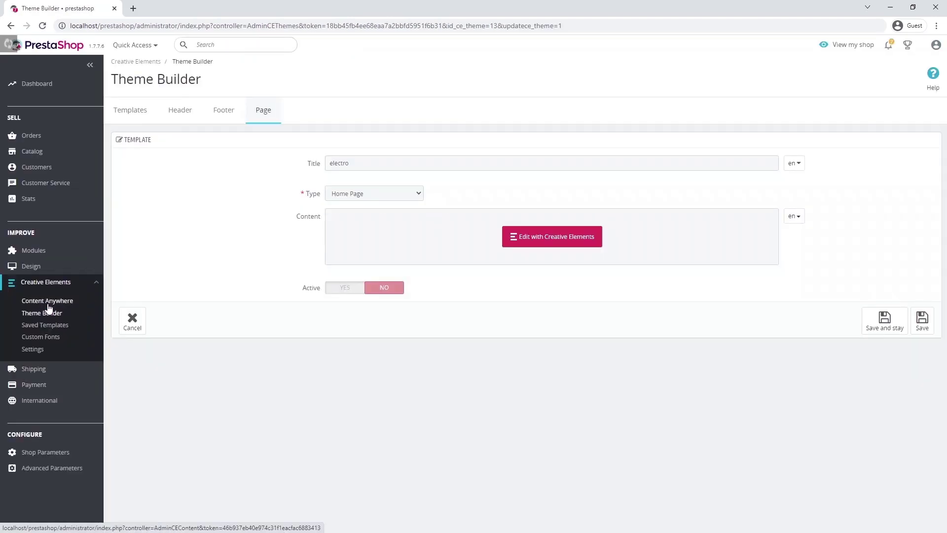
Activate the electro template, save it as the Home Page in the theme settings, and open the shop's front page.
click(131, 113)
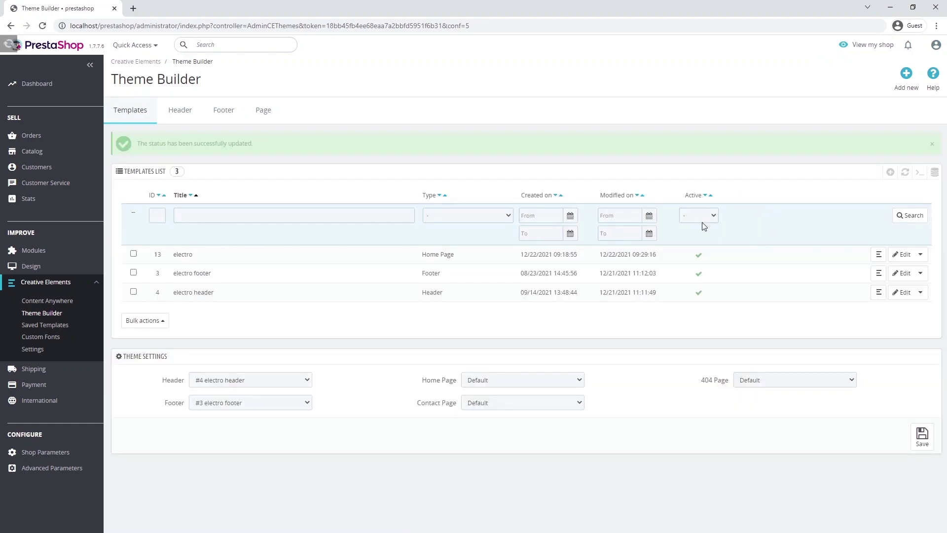
click(529, 383)
click(526, 411)
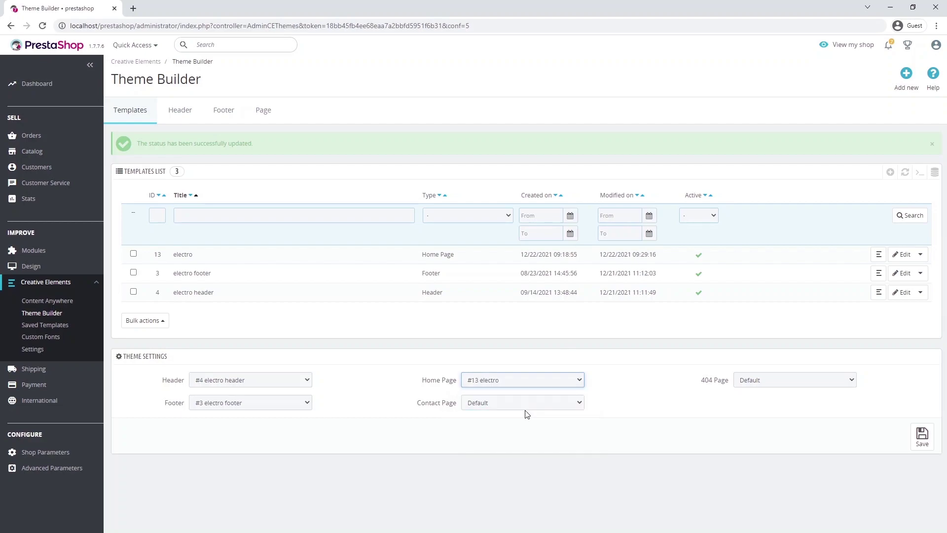
click(922, 435)
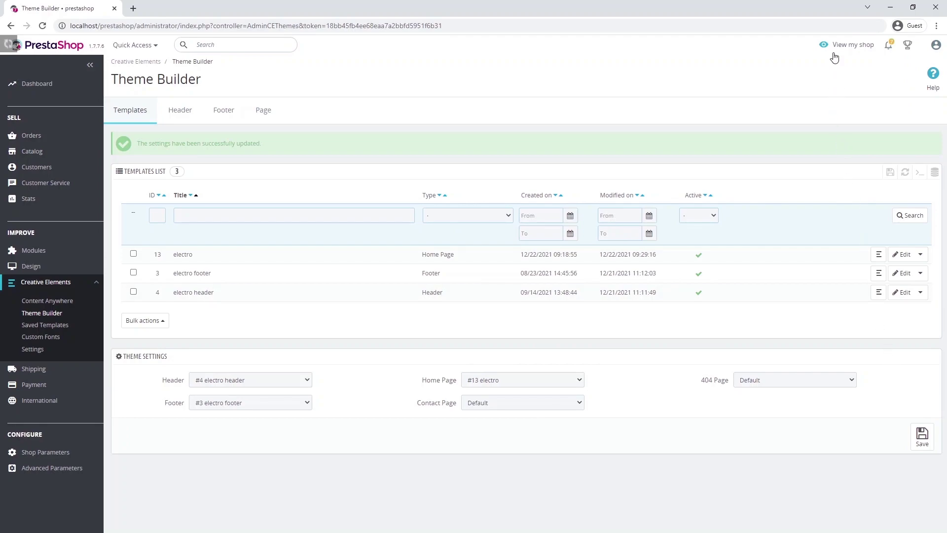
click(837, 47)
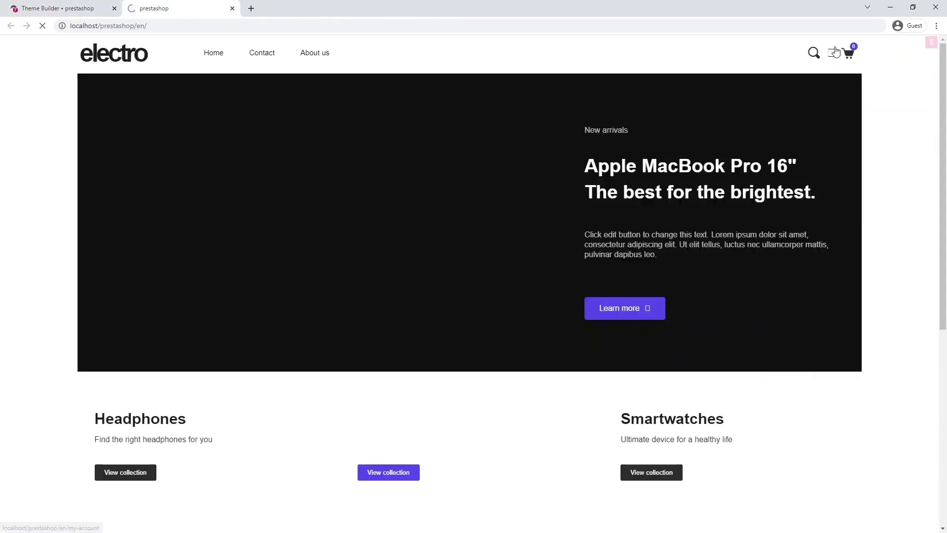